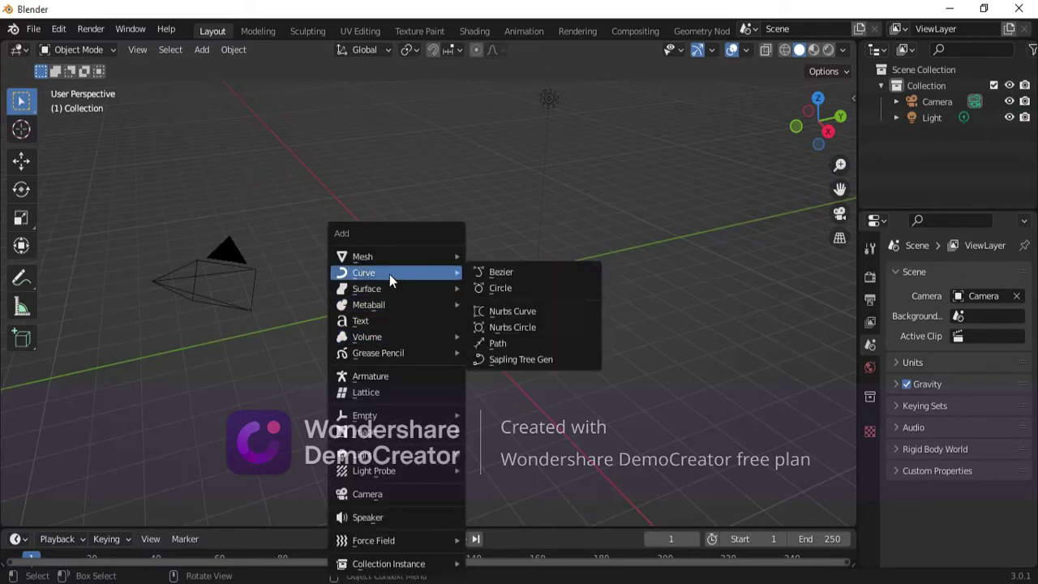
Add a text object at the origin, switch the render engine to Cycles, and frame the text.
{"action": "left_click", "coordinate": [365, 322]}
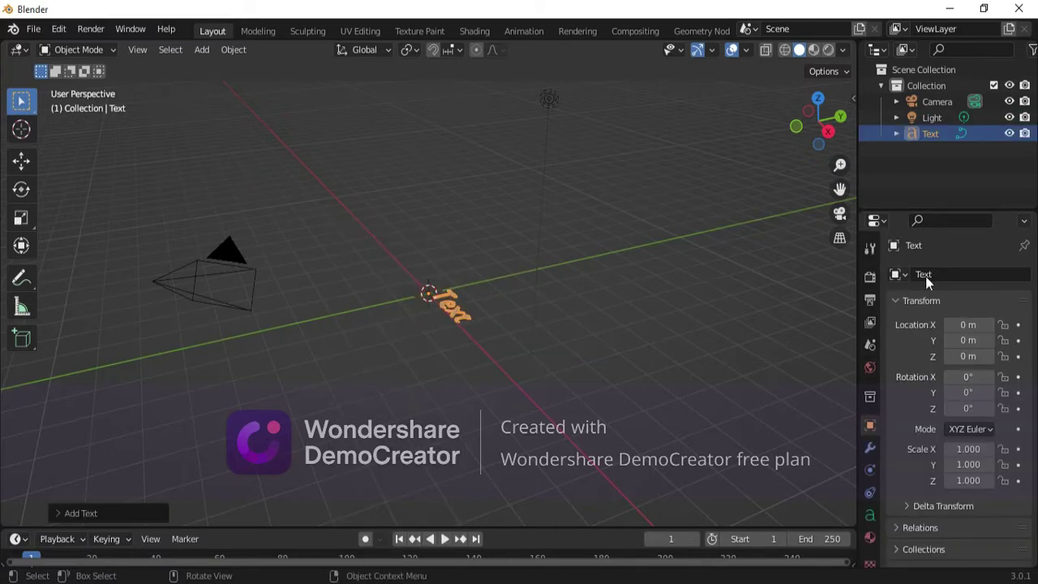
{"action": "left_click", "coordinate": [870, 276]}
{"action": "left_click", "coordinate": [968, 274]}
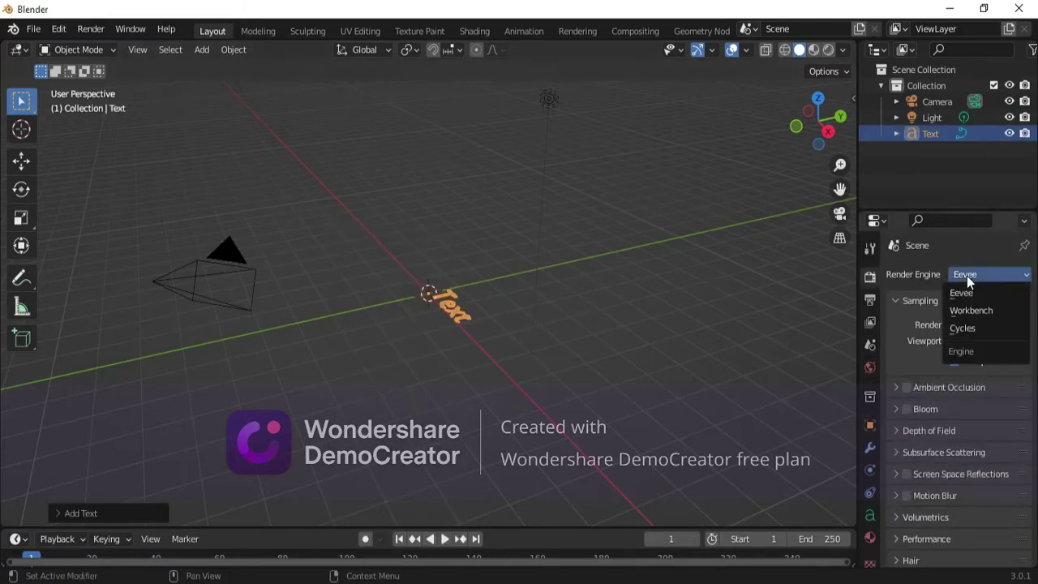
{"action": "left_click", "coordinate": [965, 330]}
{"action": "left_click_drag", "start_coordinate": [818, 118], "coordinate": [877, 233]}
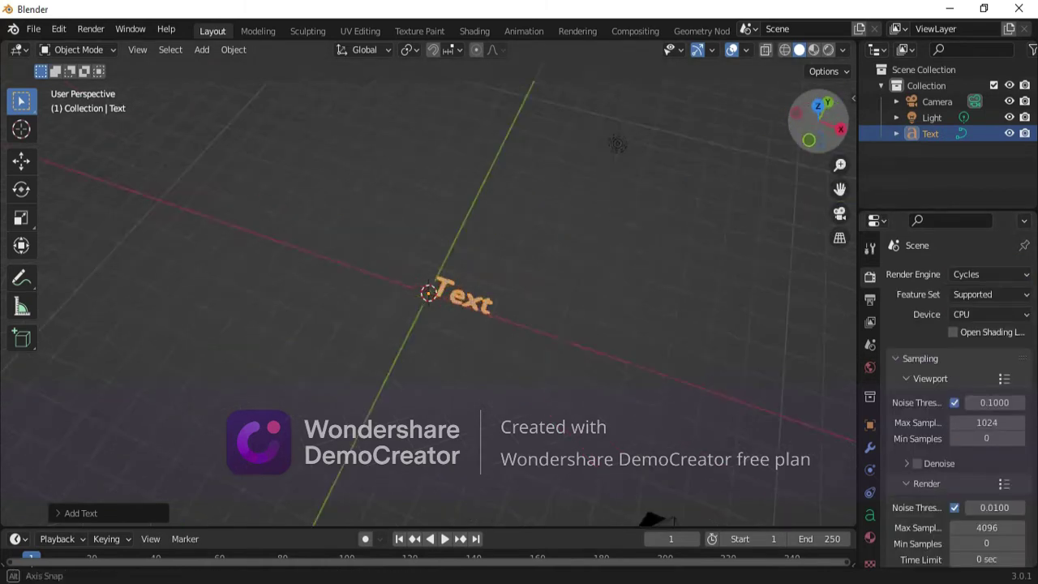
{"action": "left_click_drag", "start_coordinate": [840, 164], "coordinate": [839, 162]}
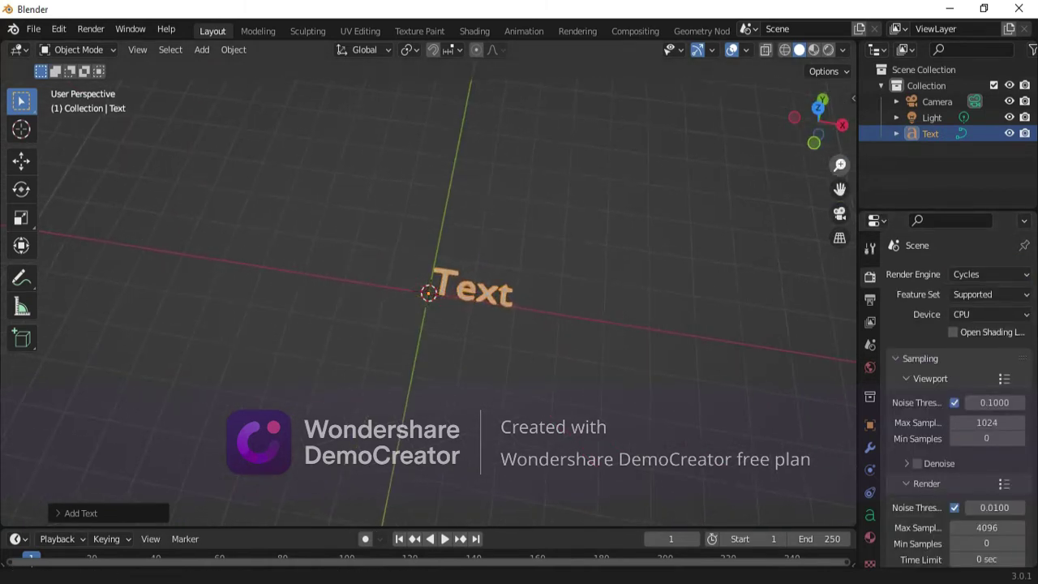
Replace the default 'Text' with 'BLEND', correcting a typo, and return to Object Mode.
{"action": "key", "text": "Tab"}
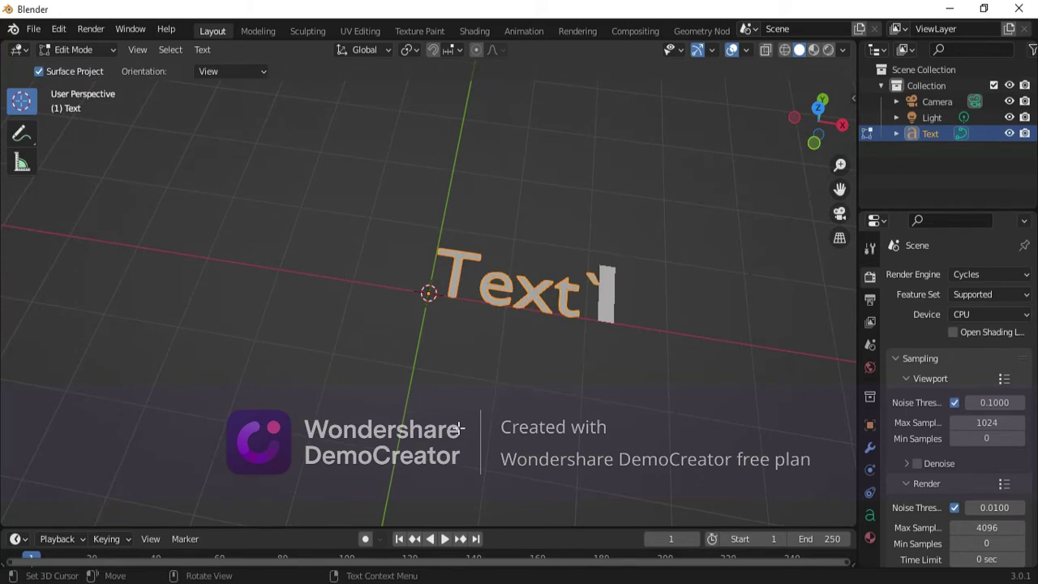
{"action": "key", "text": "BackSpace"}
{"action": "key", "text": "BackSpace"}
{"action": "key", "text": "BackSpace"}
{"action": "key", "text": "BackSpace"}
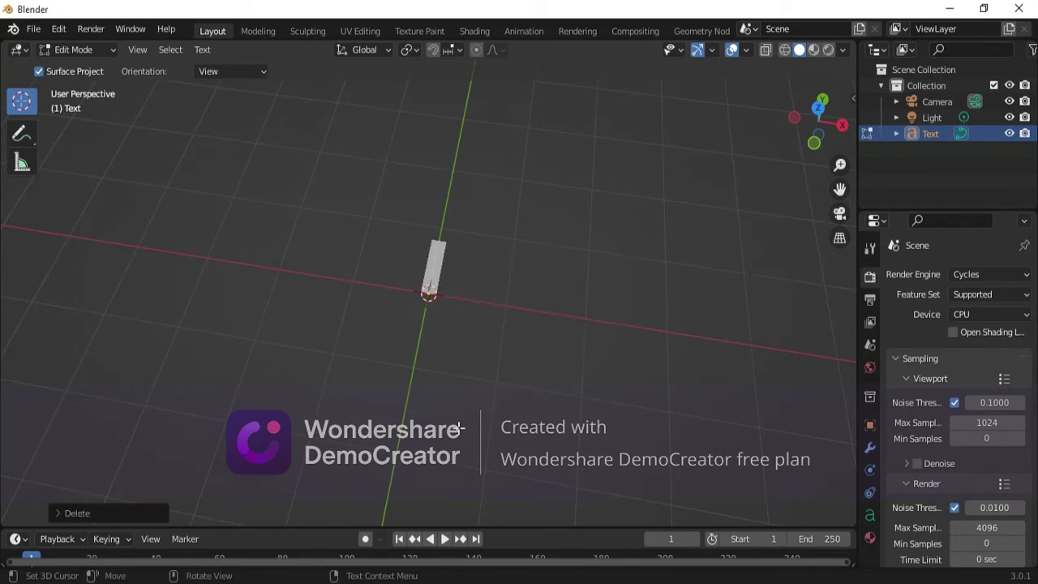
{"action": "type", "text": "BLEND"}
{"action": "key", "text": "BackSpace"}
{"action": "key", "text": "BackSpace"}
{"action": "type", "text": "N"}
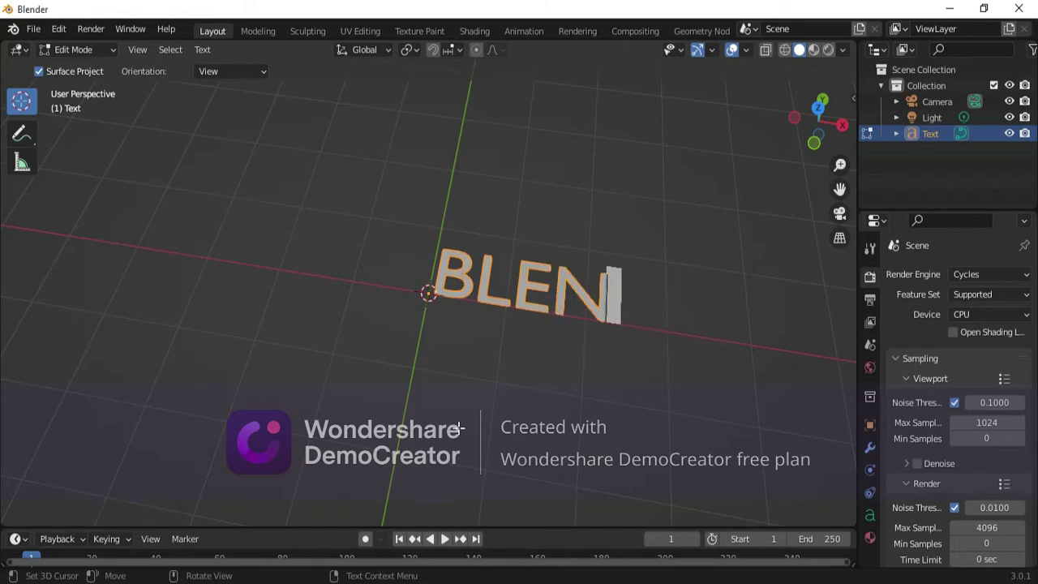
{"action": "type", "text": "D"}
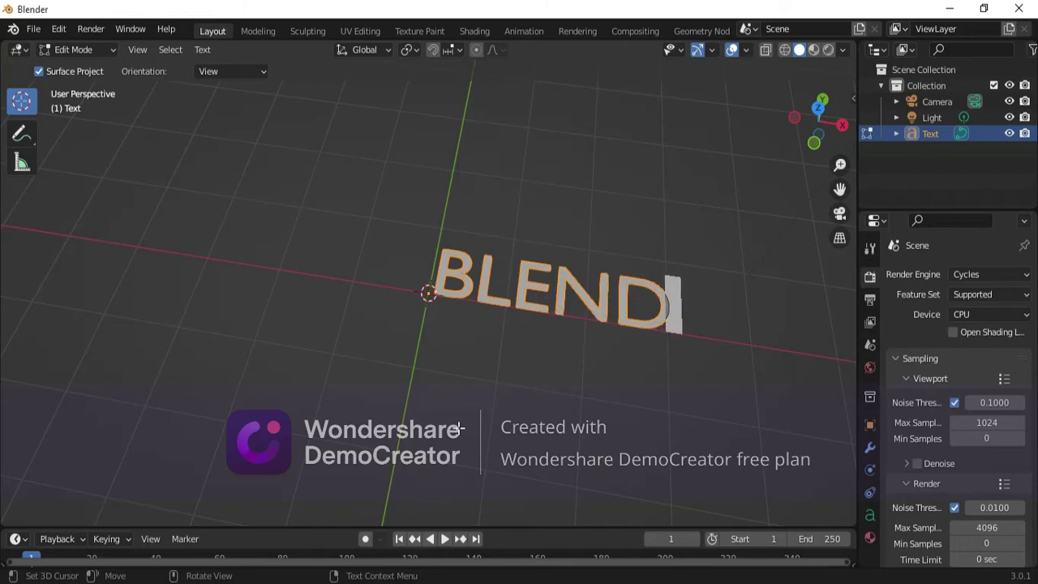
{"action": "key", "text": "Tab"}
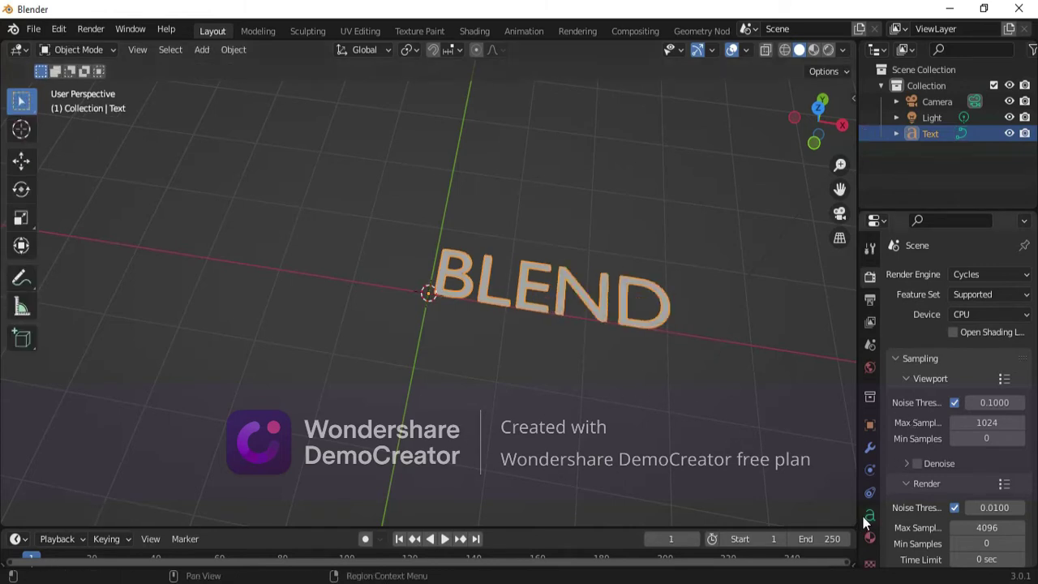
{"action": "left_click", "coordinate": [869, 516]}
Set the text geometry to 0.05 m extrusion and 0.01 m bevel depth.
{"action": "left_click", "coordinate": [934, 438]}
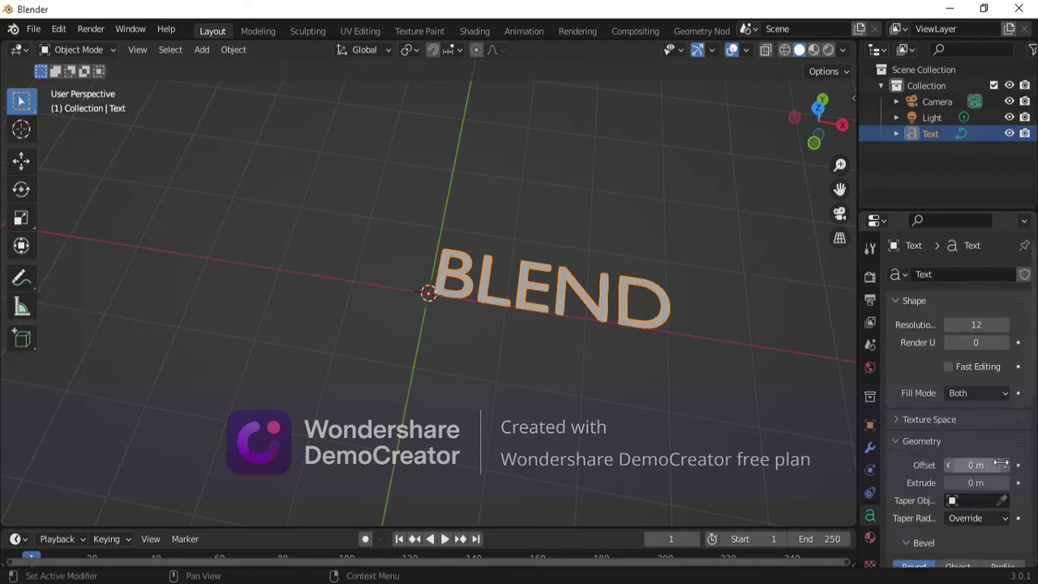
{"action": "left_click", "coordinate": [979, 483]}
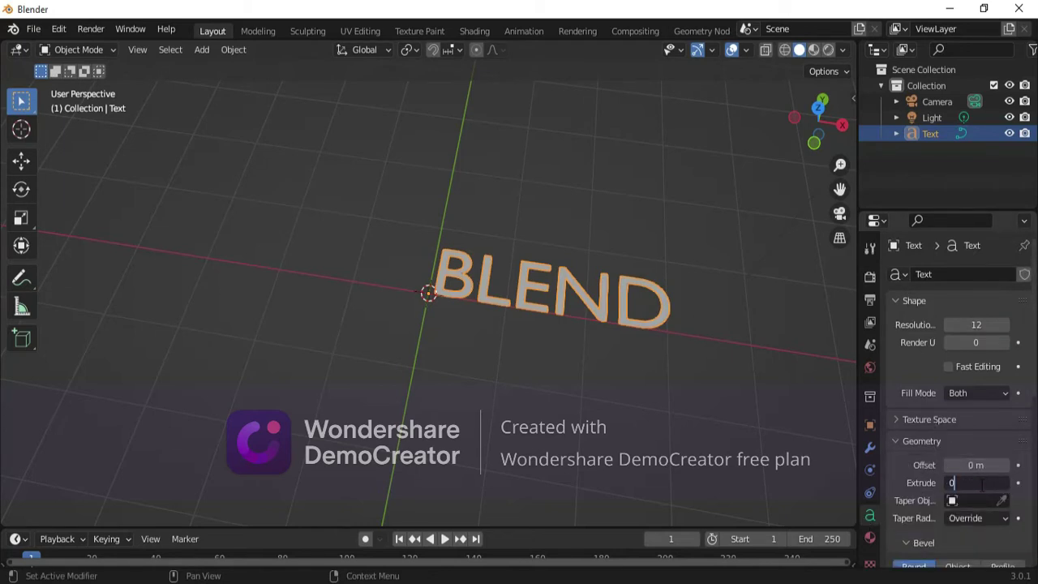
{"action": "type", "text": ".05"}
{"action": "key", "text": "Return"}
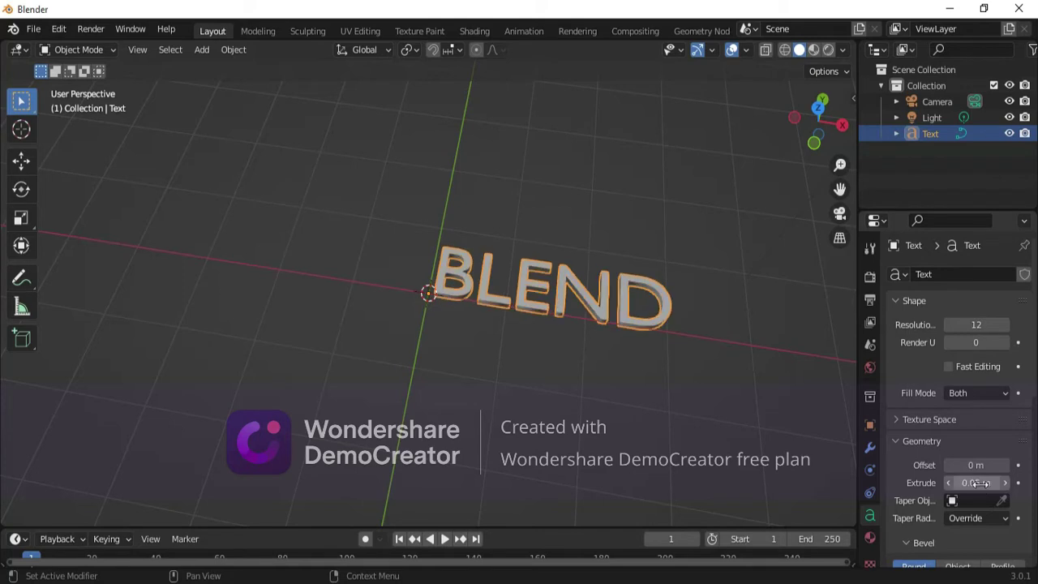
{"action": "scroll", "coordinate": [1005, 389], "scroll_direction": "down", "scroll_amount": 3}
{"action": "scroll", "coordinate": [1010, 406], "scroll_direction": "down", "scroll_amount": 3}
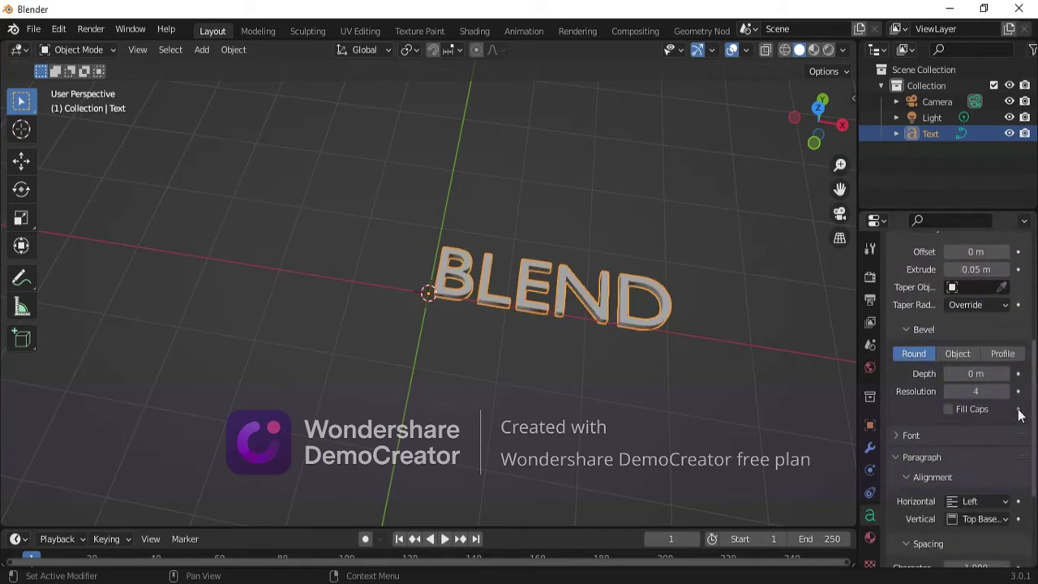
{"action": "left_click", "coordinate": [1006, 374]}
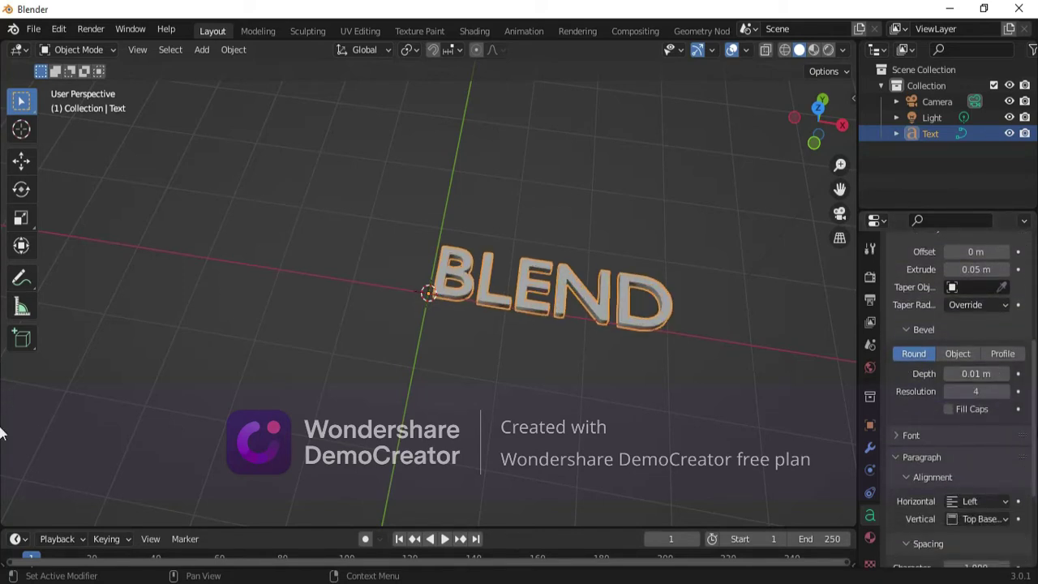
{"action": "scroll", "coordinate": [985, 398], "scroll_direction": "down", "scroll_amount": 3}
Set paragraph alignment to Center horizontally and vertically, then view from the left.
{"action": "left_click", "coordinate": [985, 392]}
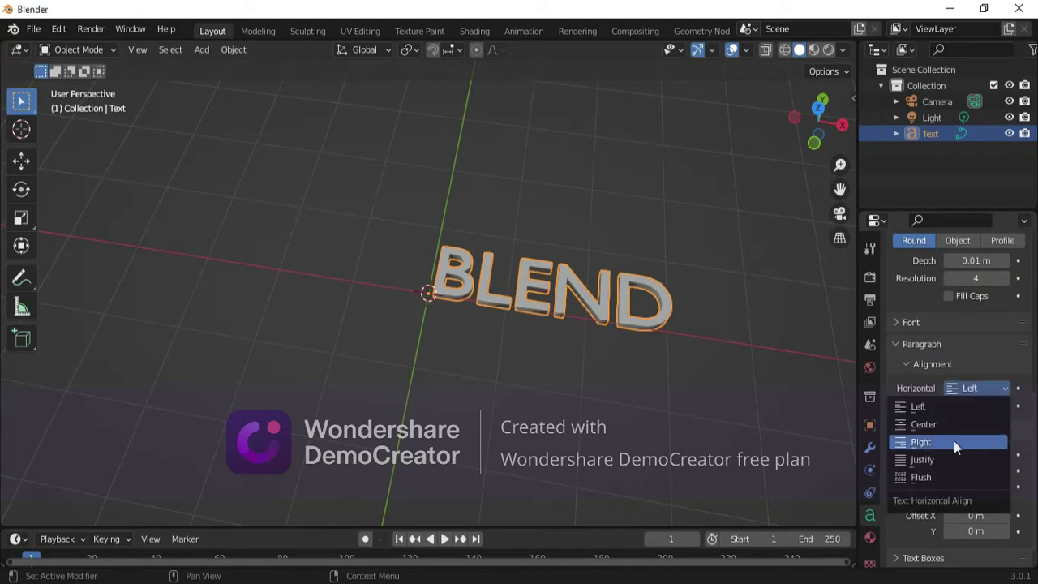
{"action": "left_click", "coordinate": [944, 428]}
{"action": "left_click", "coordinate": [988, 406]}
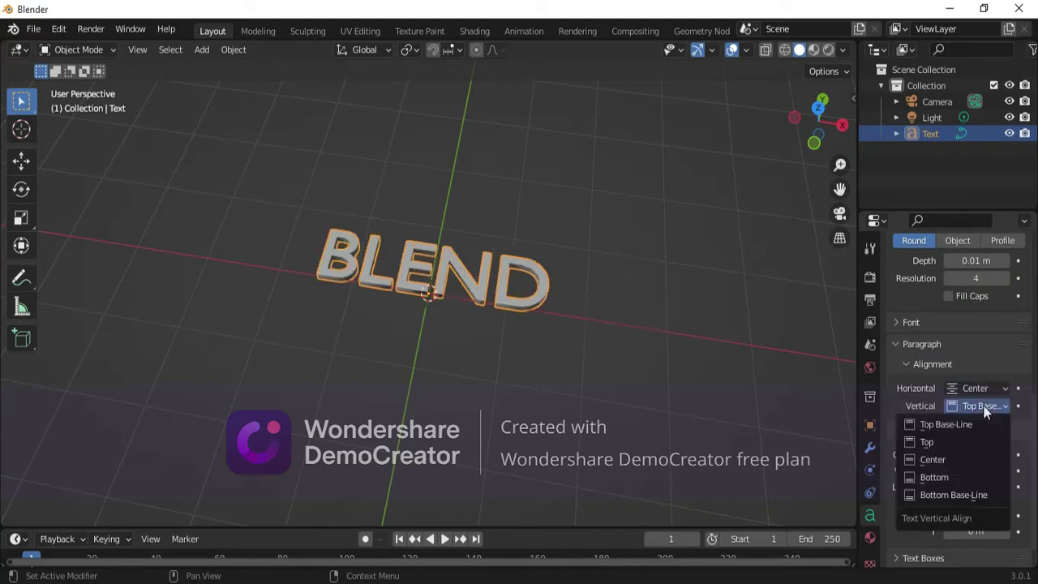
{"action": "left_click", "coordinate": [969, 462]}
{"action": "scroll", "coordinate": [969, 462], "scroll_direction": "down", "scroll_amount": 1}
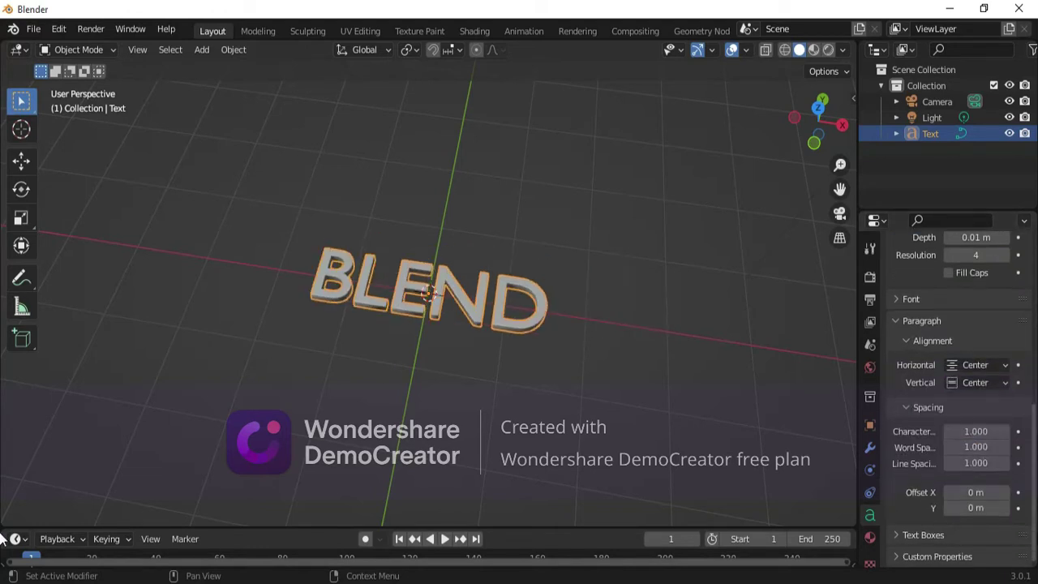
{"action": "left_click", "coordinate": [798, 118]}
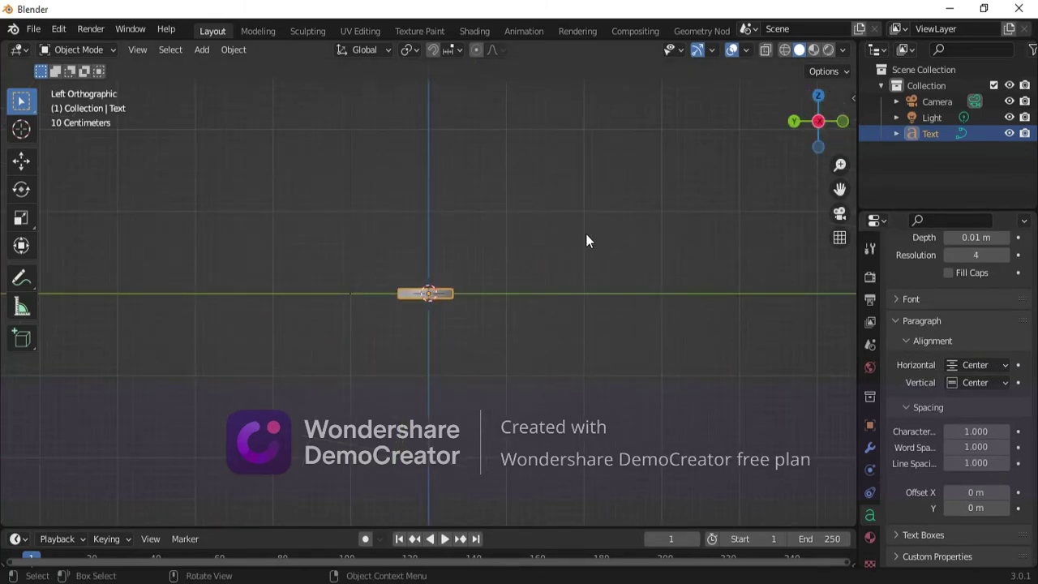
Rotate the BLEND text 90° about X, then orbit back to a perspective view.
{"action": "key", "text": "r"}
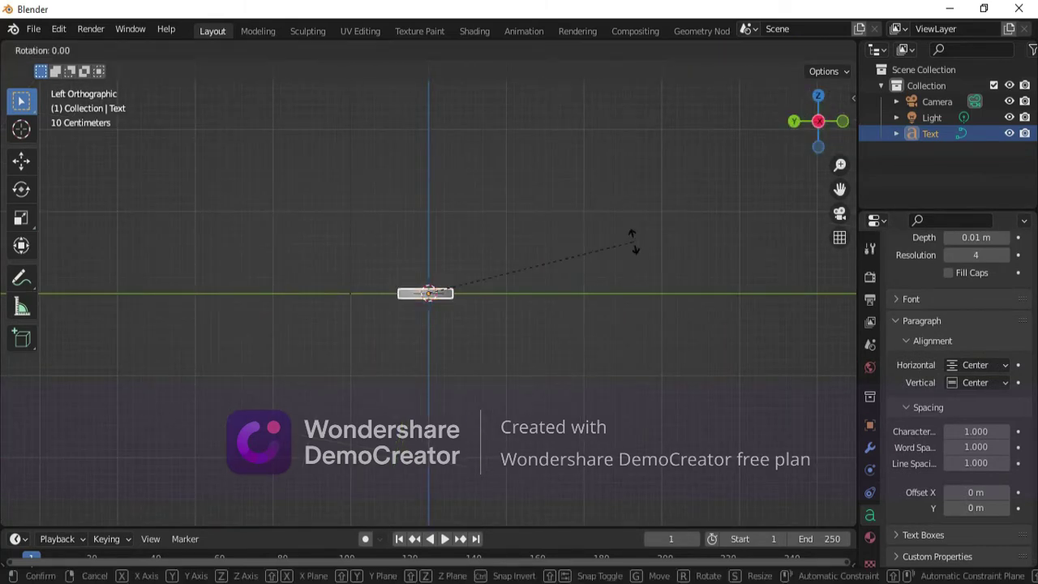
{"action": "key", "text": "x"}
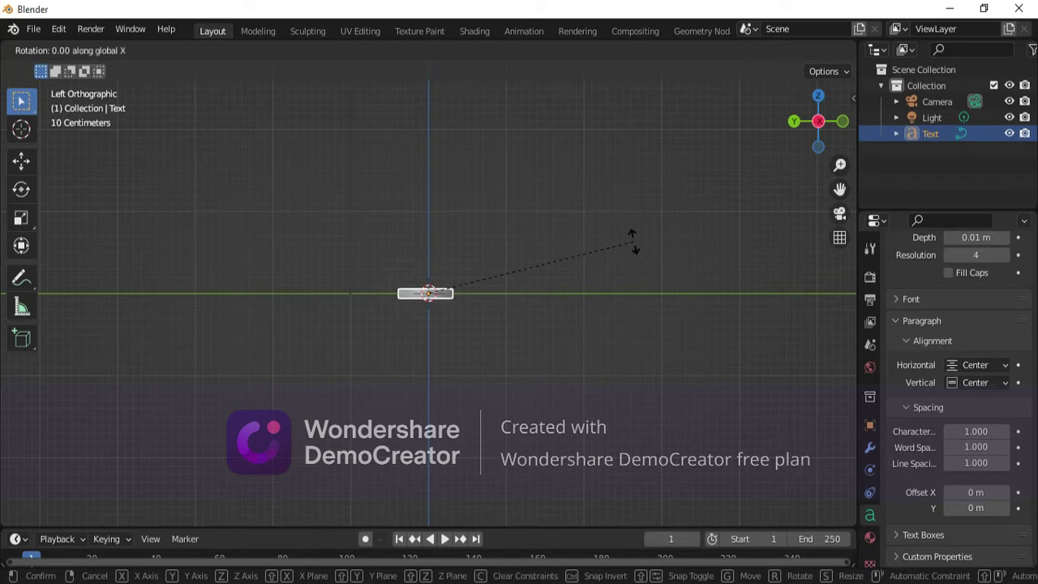
{"action": "left_click", "coordinate": [634, 242]}
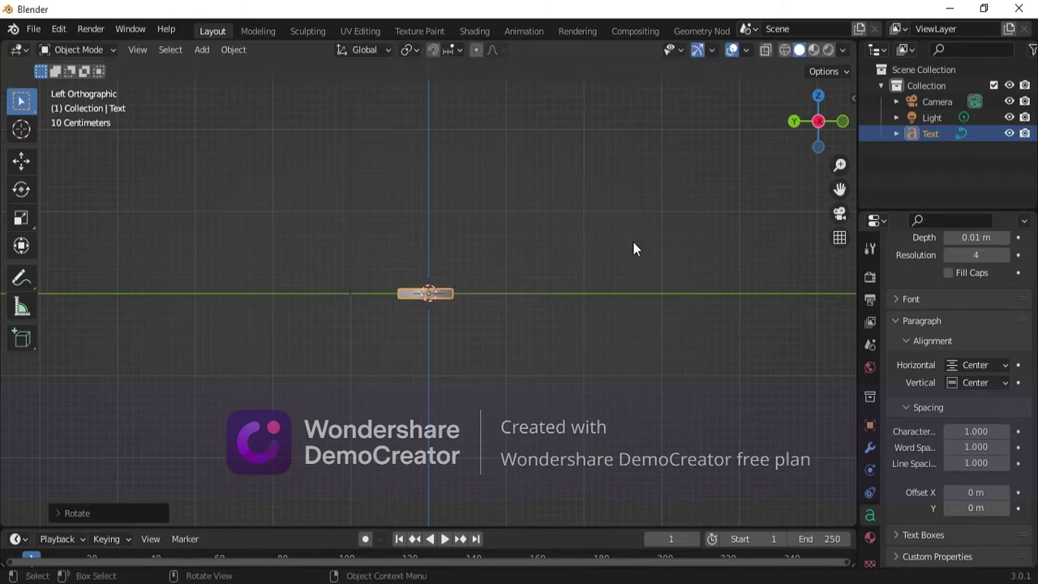
{"action": "left_click", "coordinate": [21, 188]}
{"action": "left_click_drag", "start_coordinate": [490, 265], "coordinate": [493, 269]}
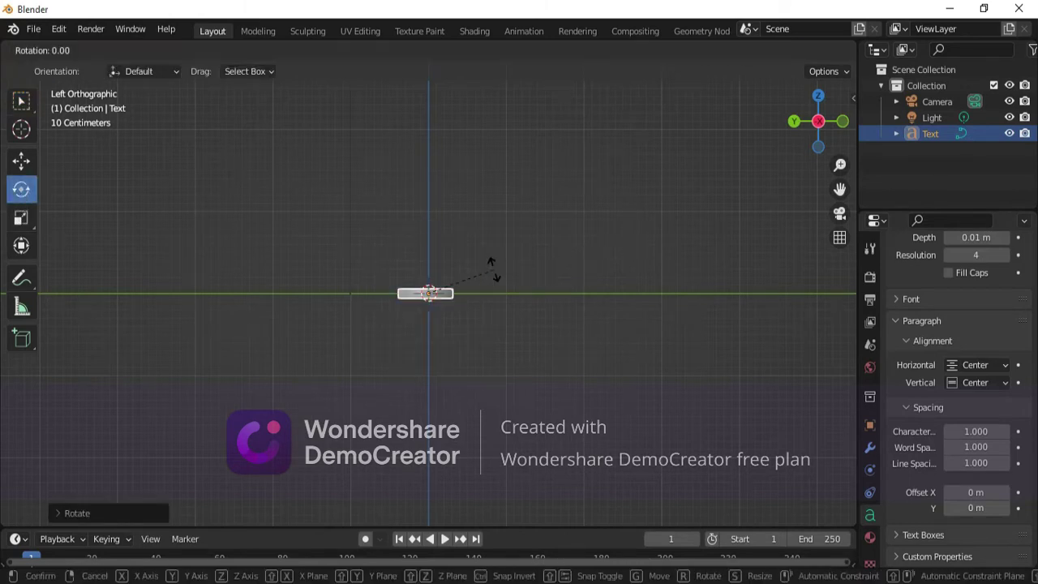
{"action": "type", "text": "x"}
{"action": "type", "text": "9"}
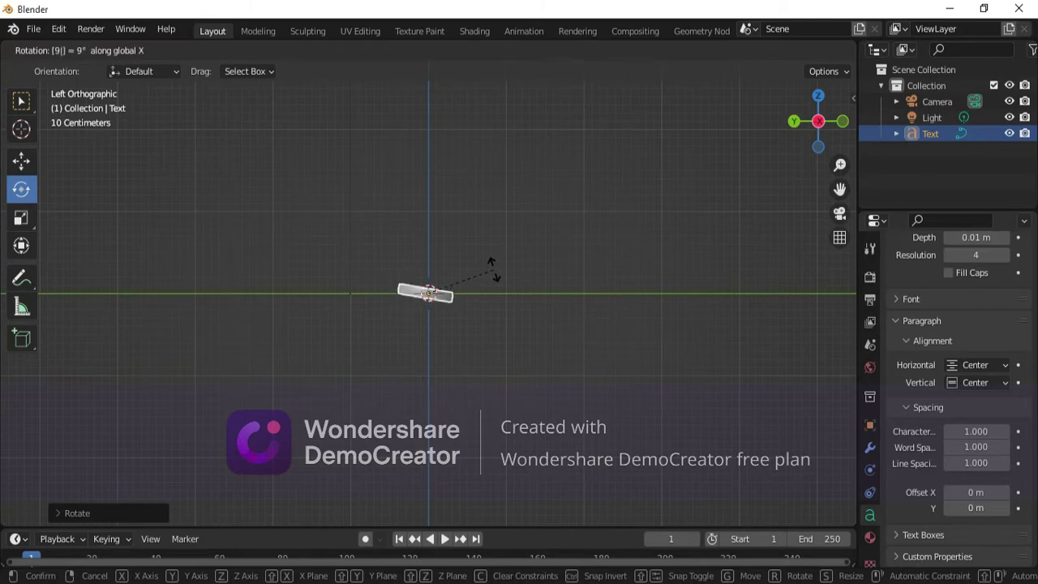
{"action": "type", "text": "0"}
{"action": "key", "text": "Return"}
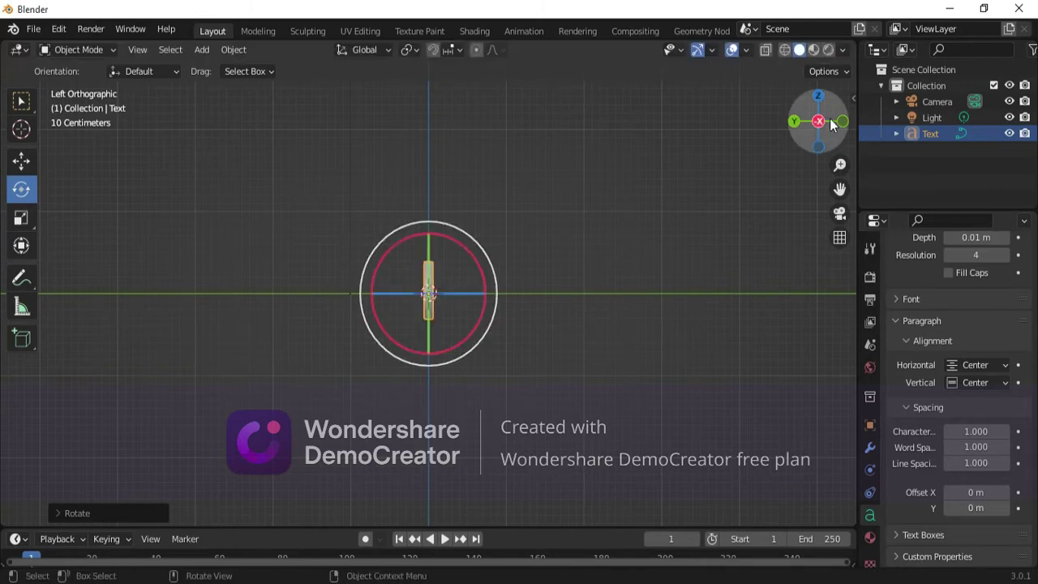
{"action": "left_click_drag", "start_coordinate": [829, 118], "coordinate": [829, 118]}
Add a plane, scale it about 2.7x, lower it about 0.28 m on Z, then view through the camera.
{"action": "key", "text": "shift+a"}
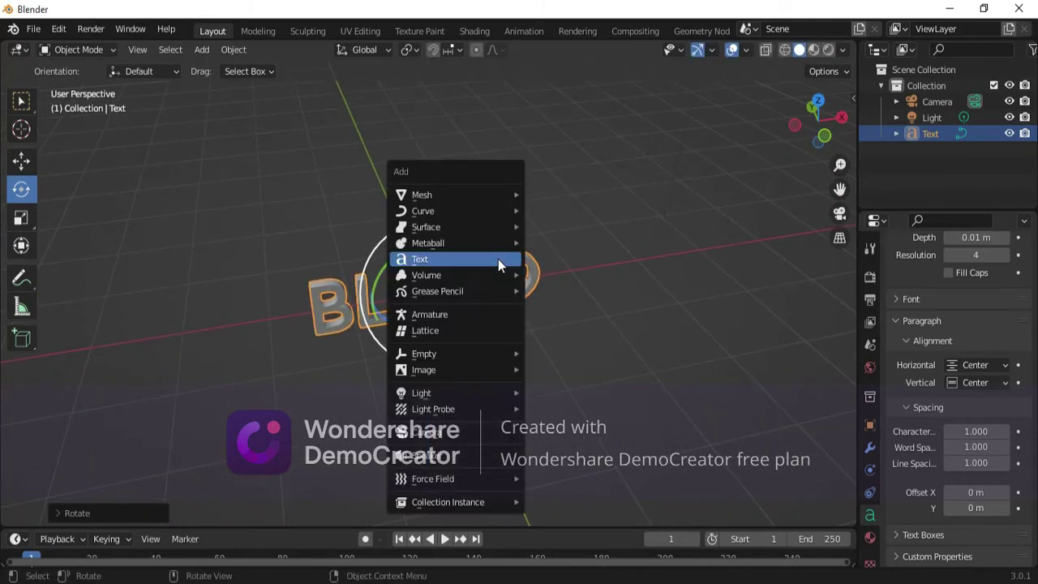
{"action": "left_click", "coordinate": [589, 195]}
{"action": "key", "text": "s"}
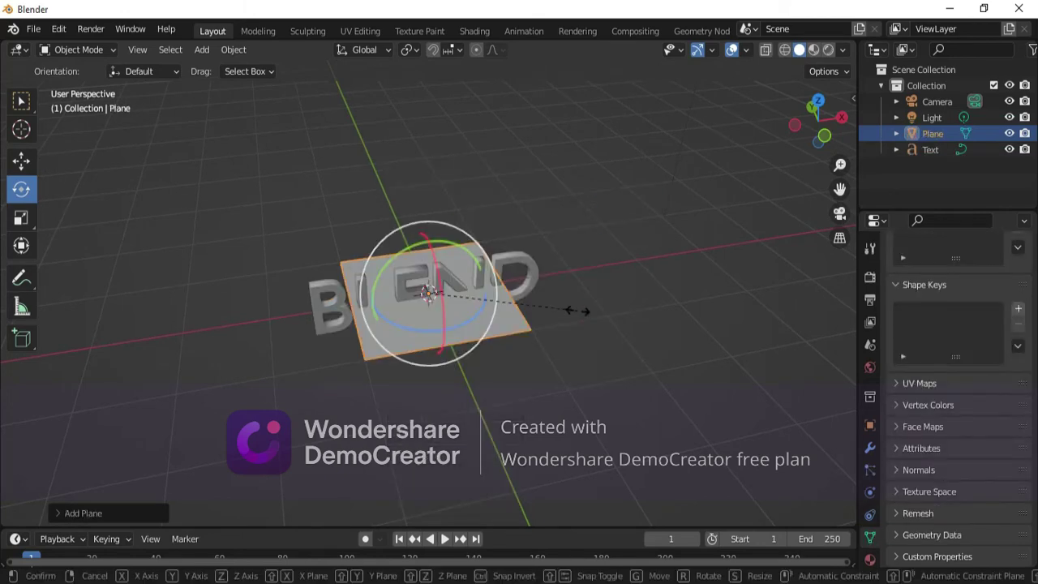
{"action": "left_click", "coordinate": [814, 221]}
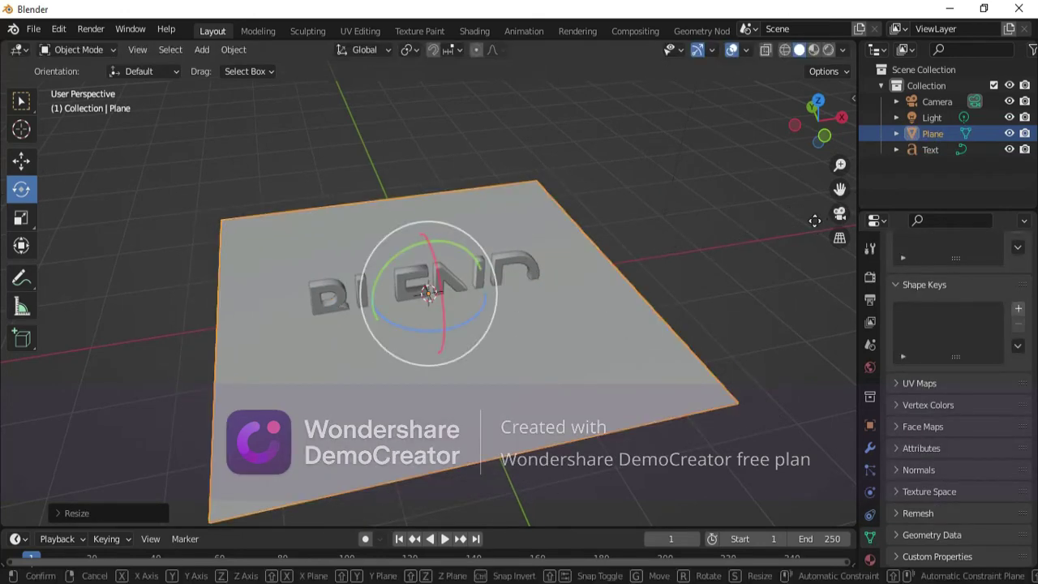
{"action": "key", "text": "g"}
{"action": "key", "text": "z"}
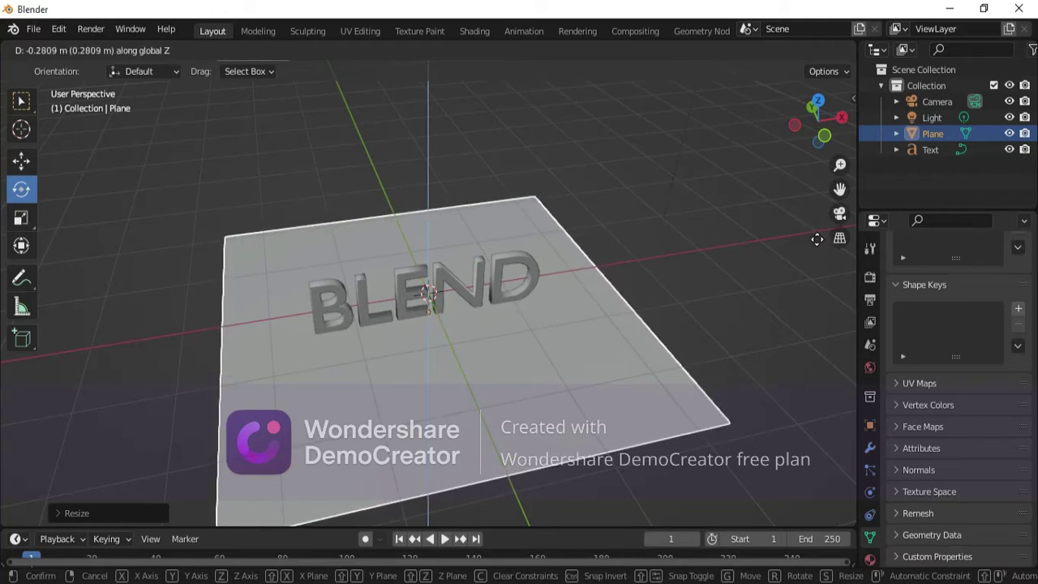
{"action": "left_click", "coordinate": [817, 240]}
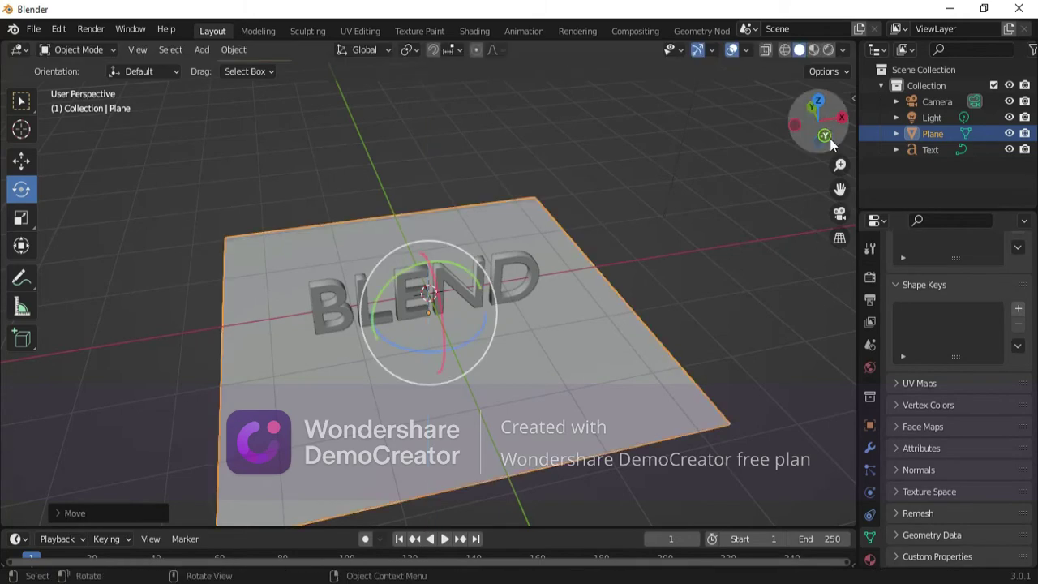
{"action": "mouse_move", "coordinate": [840, 165]}
{"action": "left_mouse_down"}
{"action": "mouse_move", "coordinate": [839, 138]}
{"action": "mouse_move", "coordinate": [798, 121]}
{"action": "left_mouse_up"}
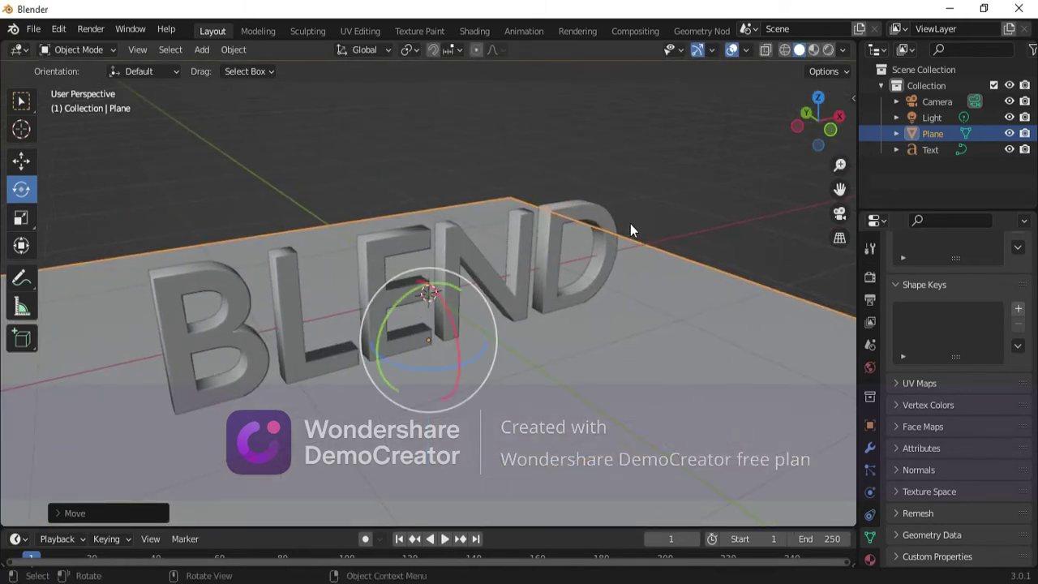
{"action": "key", "text": "KP_0"}
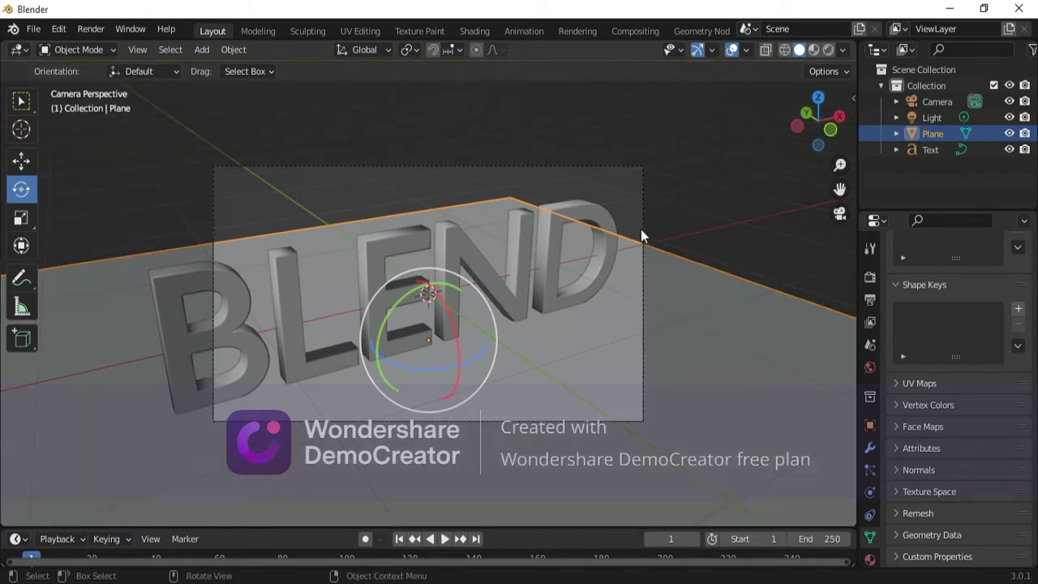
Move the camera sideways along the X axis.
{"action": "left_click", "coordinate": [641, 227]}
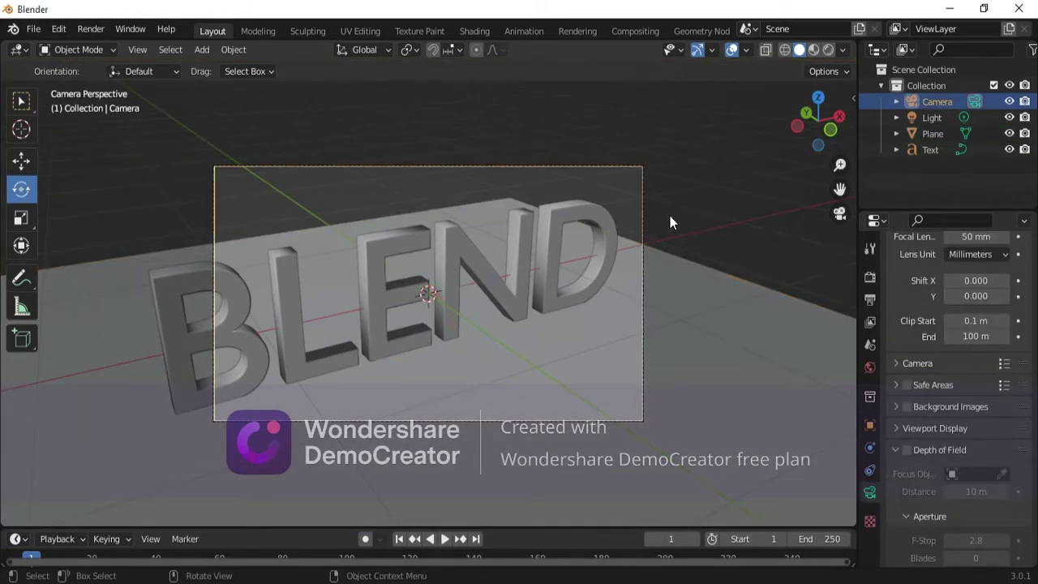
{"action": "key", "text": "g"}
{"action": "key", "text": "x"}
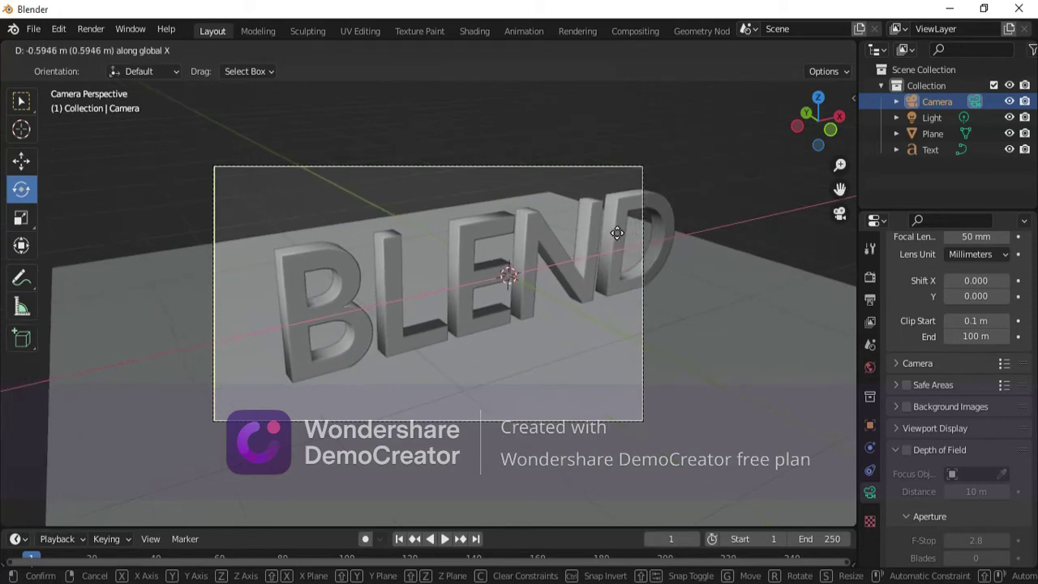
{"action": "left_click", "coordinate": [621, 234]}
Move the BLEND text along X and scale it to about 0.85, then view from the left.
{"action": "left_click", "coordinate": [543, 234]}
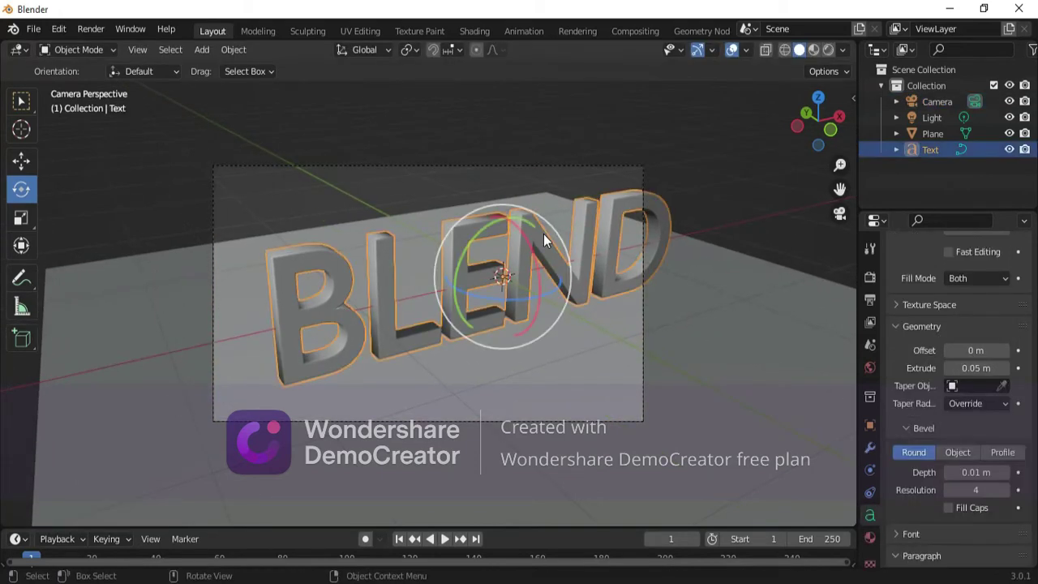
{"action": "key", "text": "g"}
{"action": "key", "text": "x"}
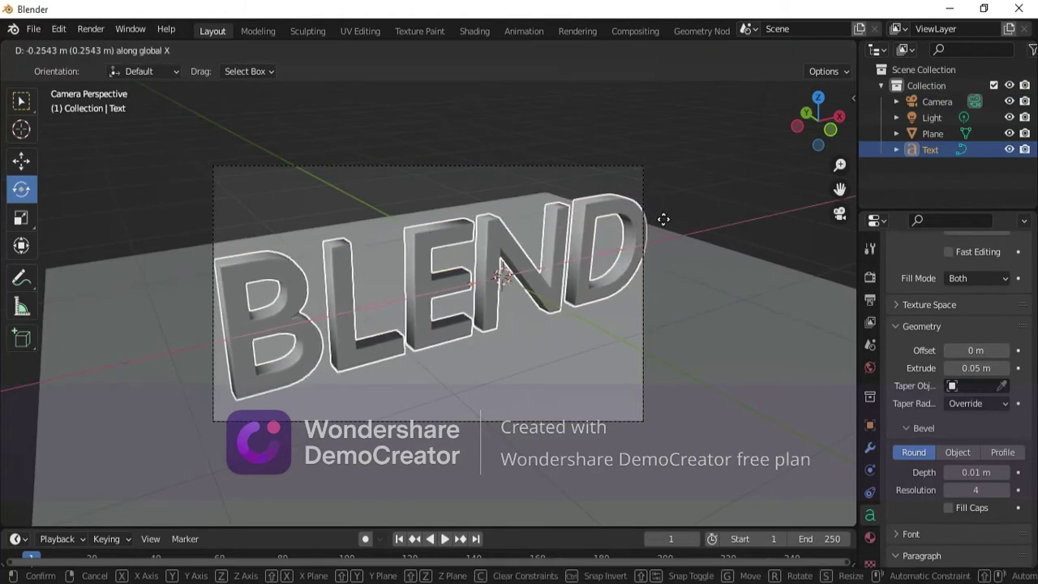
{"action": "left_click", "coordinate": [664, 222]}
{"action": "key", "text": "s"}
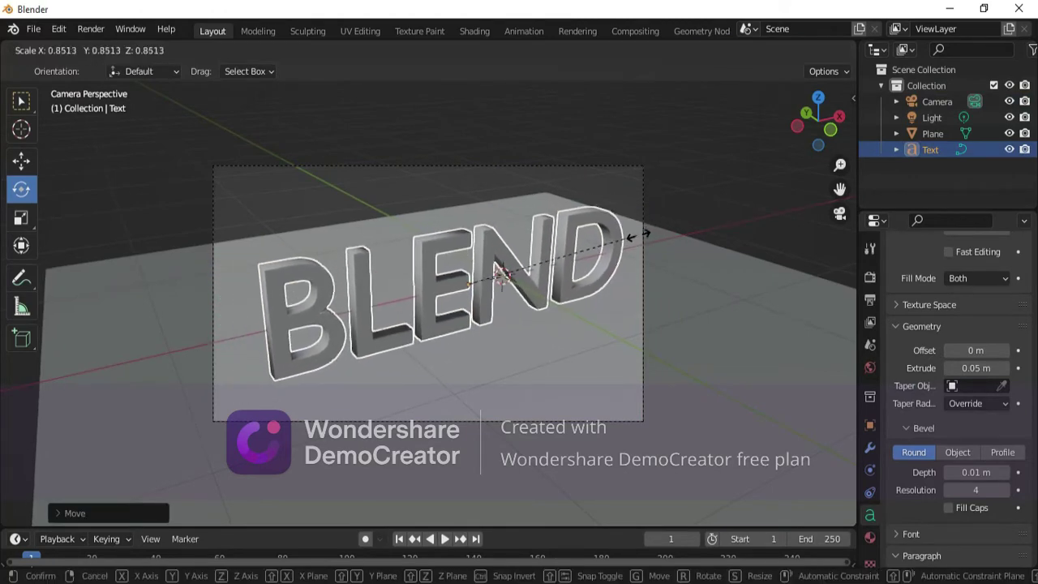
{"action": "left_click", "coordinate": [641, 234]}
{"action": "left_click", "coordinate": [799, 124]}
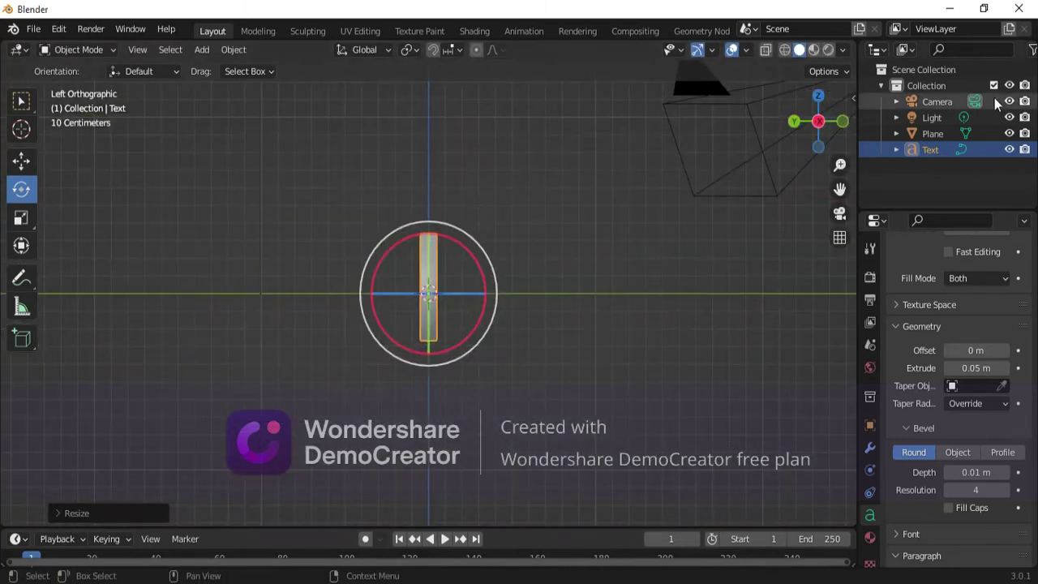
Raise the floor plane about 0.014 m on Z to meet the text base, then enter Edit Mode.
{"action": "left_click", "coordinate": [940, 135]}
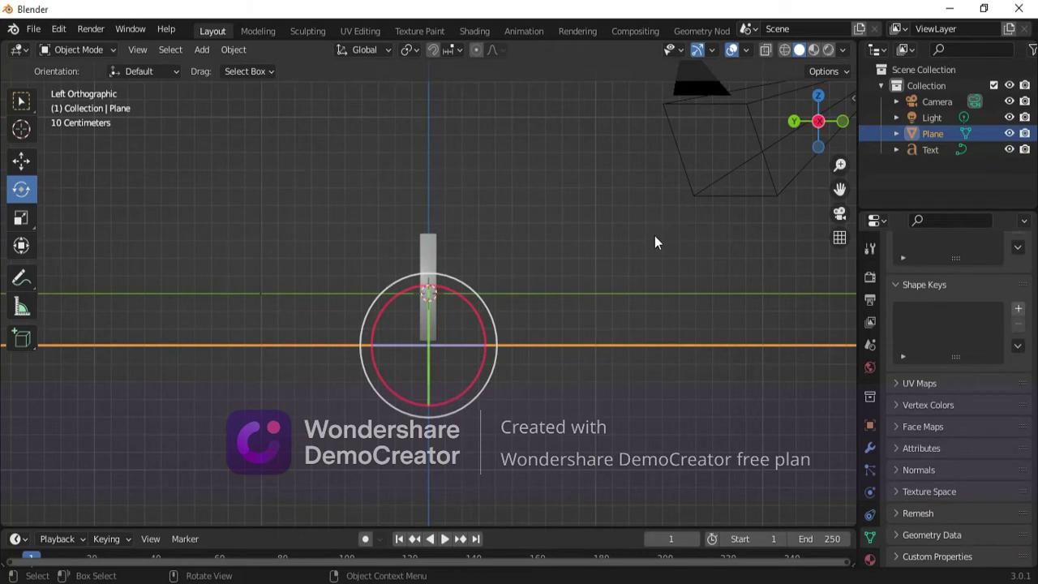
{"action": "key", "text": "g"}
{"action": "key", "text": "z"}
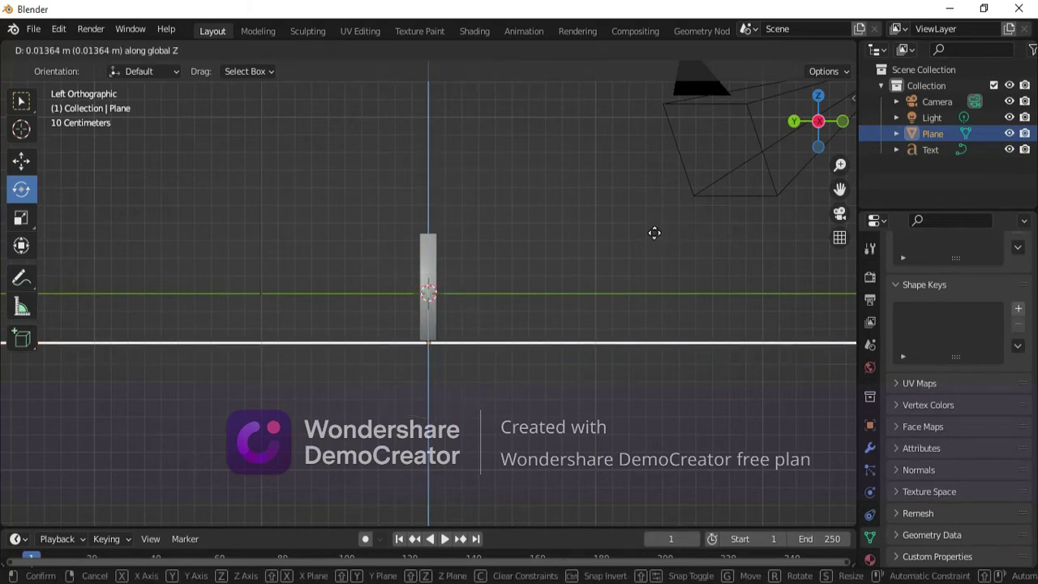
{"action": "left_click", "coordinate": [653, 232]}
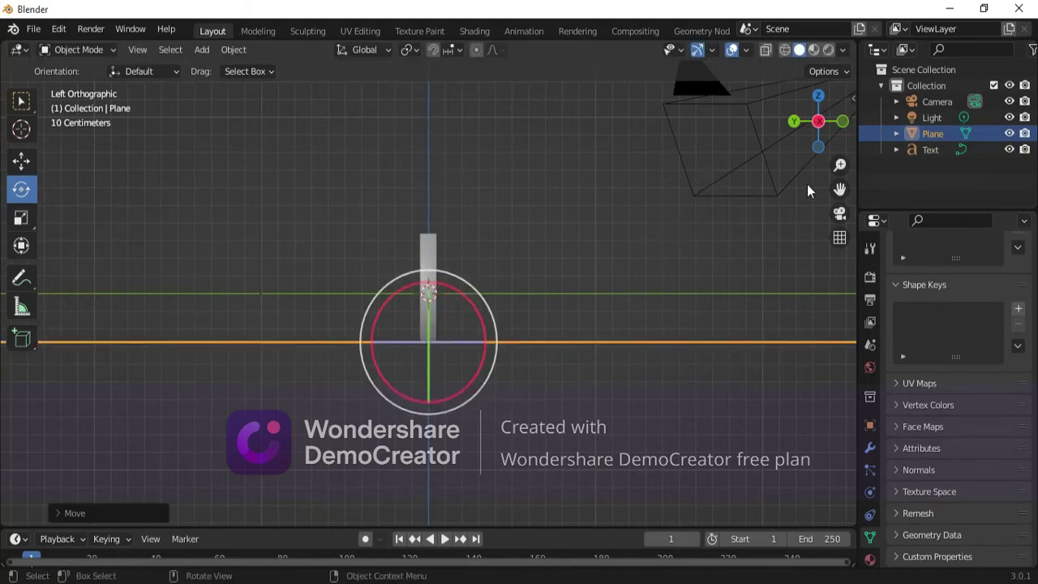
{"action": "left_click", "coordinate": [843, 215]}
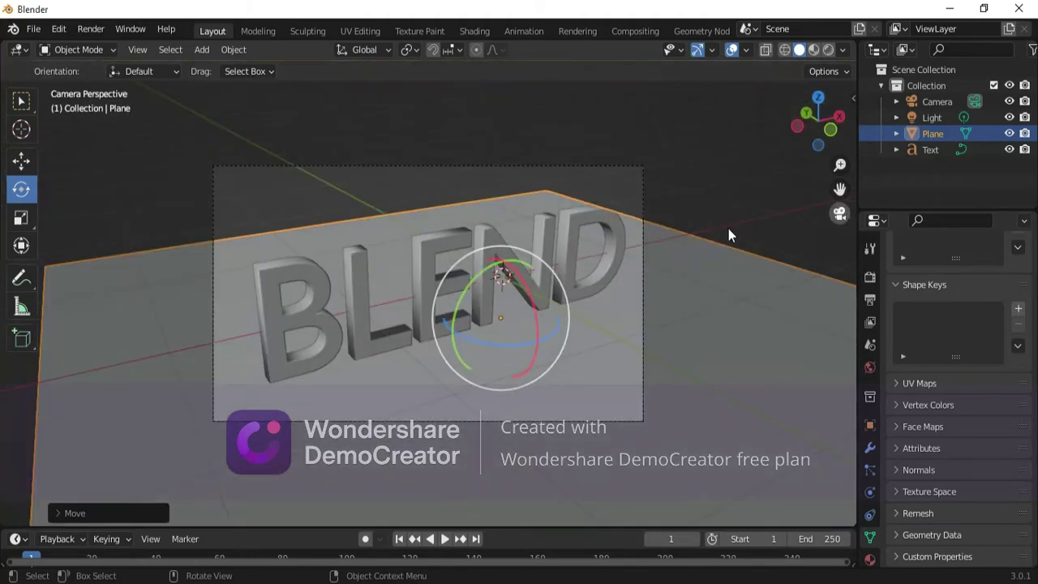
{"action": "key", "text": "Tab"}
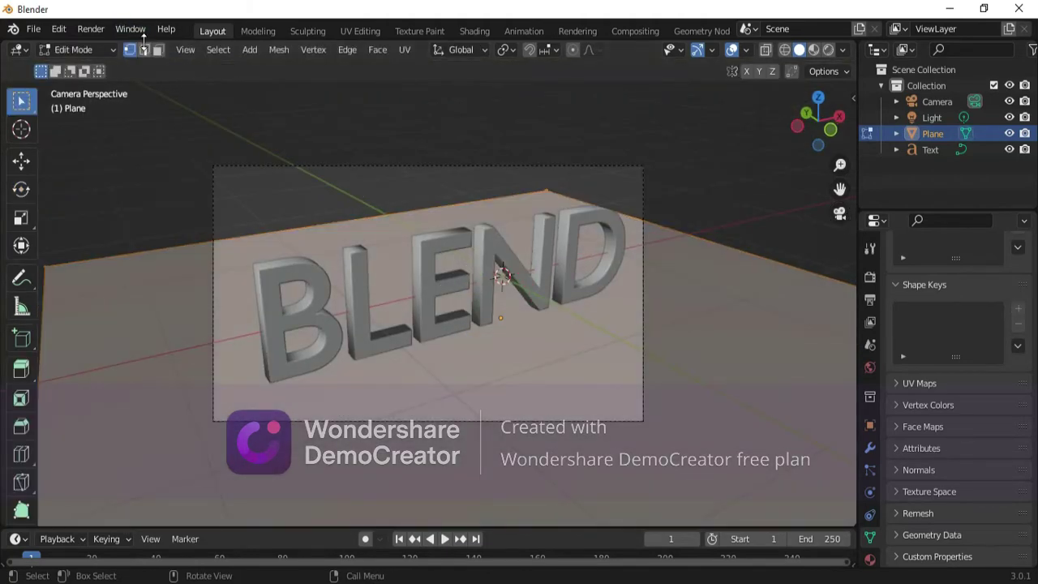
Select the plane's back edges in edge mode and extrude them up along Z into backdrop walls.
{"action": "left_click", "coordinate": [144, 49]}
{"action": "left_click", "coordinate": [416, 186]}
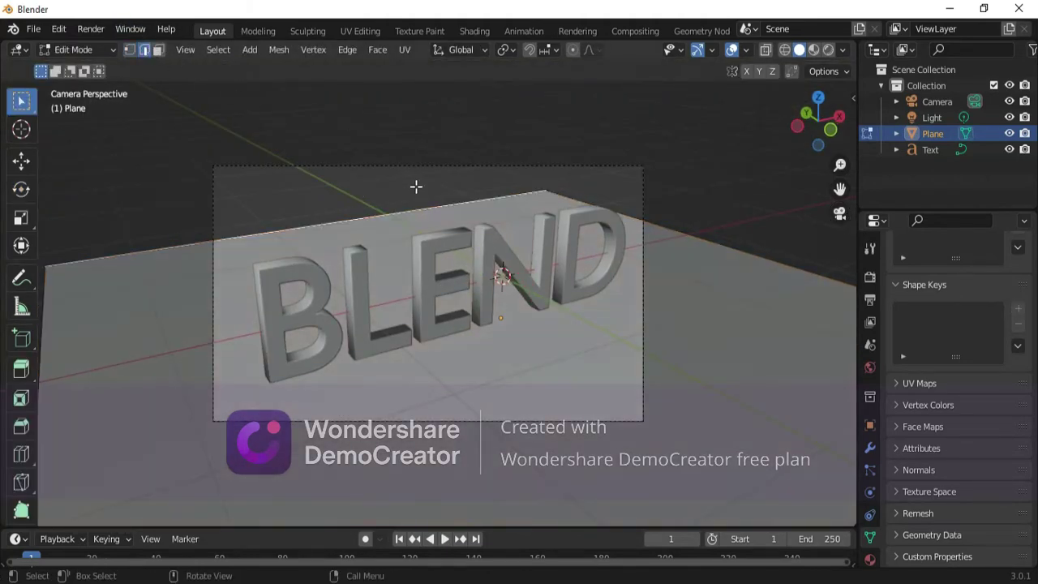
{"action": "left_click", "coordinate": [687, 232], "text": "shift"}
{"action": "key", "text": "g"}
{"action": "key", "text": "z"}
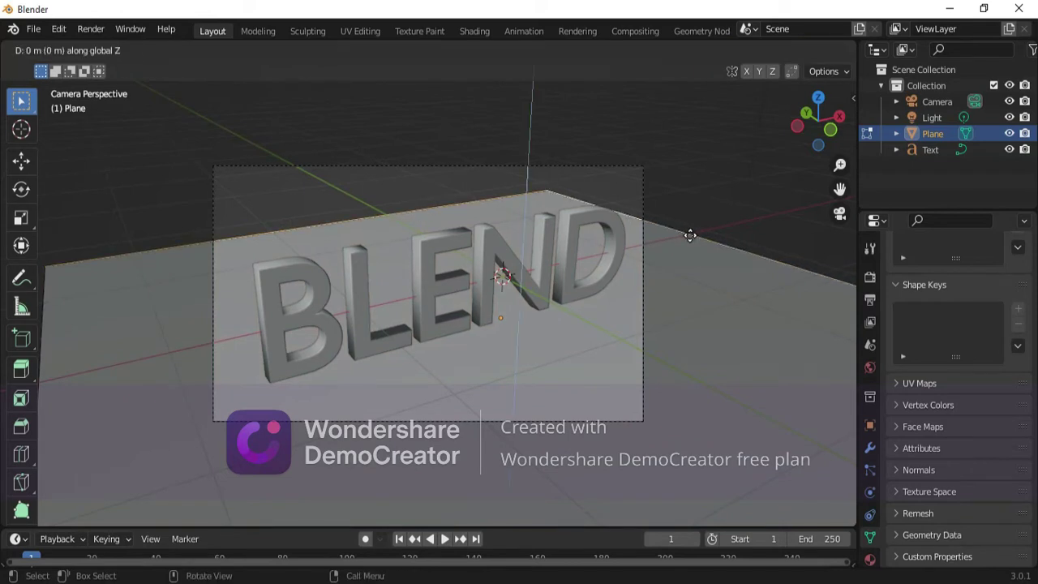
{"action": "left_click", "coordinate": [660, 484]}
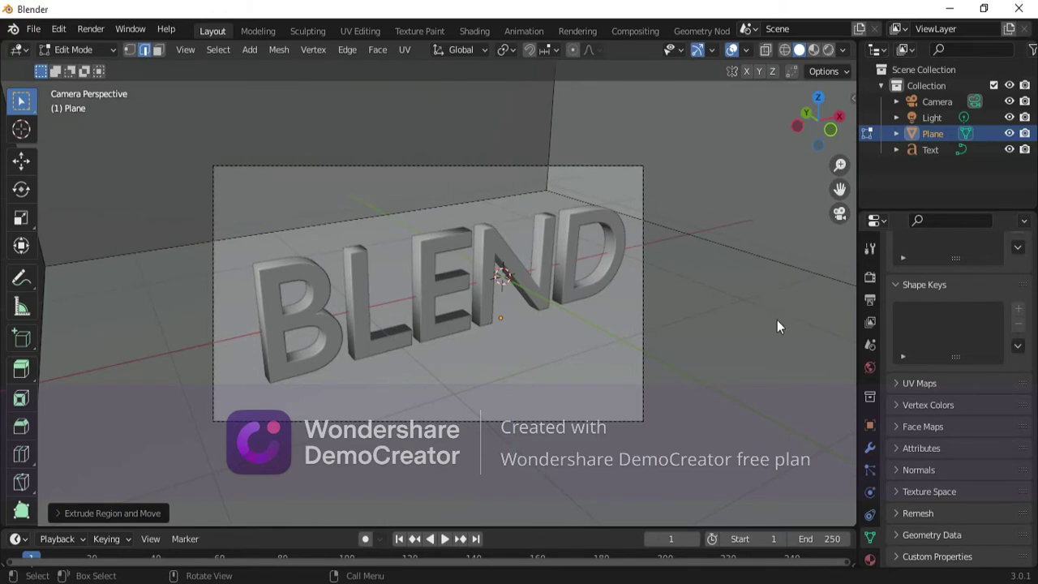
Return to Object Mode and apply Shade Smooth to the plane.
{"action": "key", "text": "Tab"}
{"action": "right_click", "coordinate": [753, 192]}
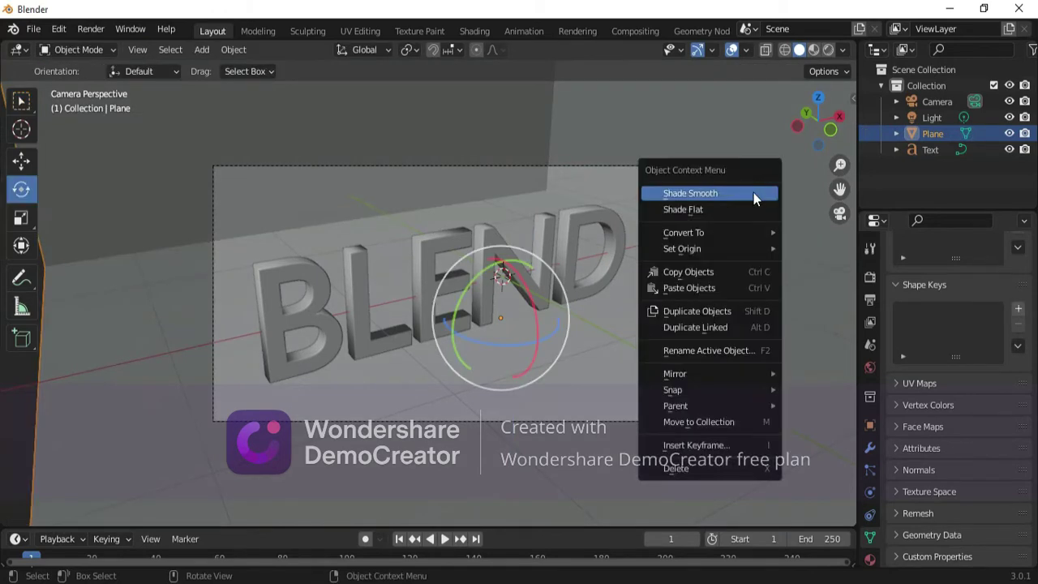
{"action": "left_click", "coordinate": [753, 192]}
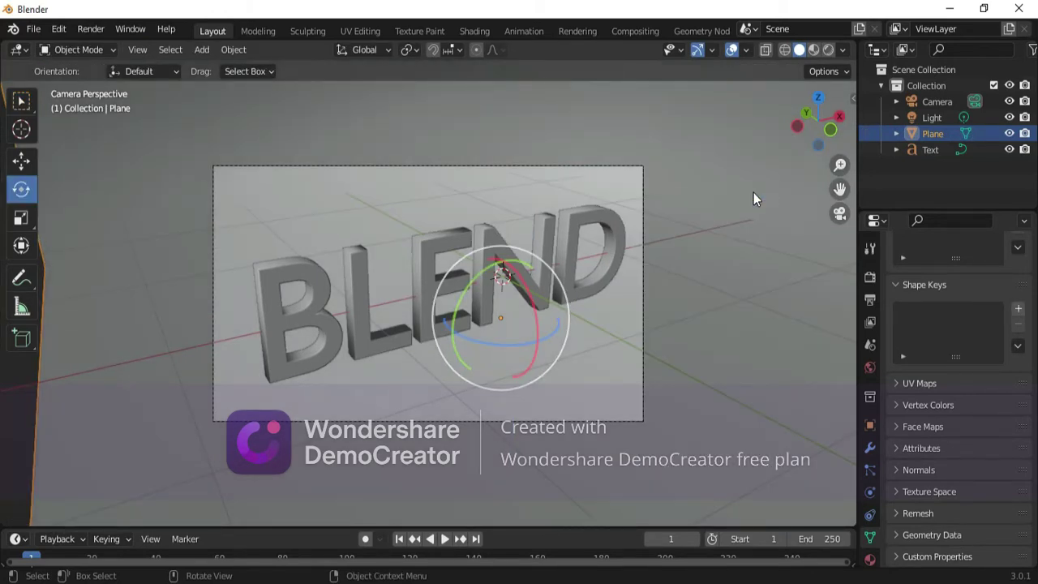
Show the plane's empty Material settings, preview in Rendered shading, then return to Solid.
{"action": "left_click", "coordinate": [871, 558]}
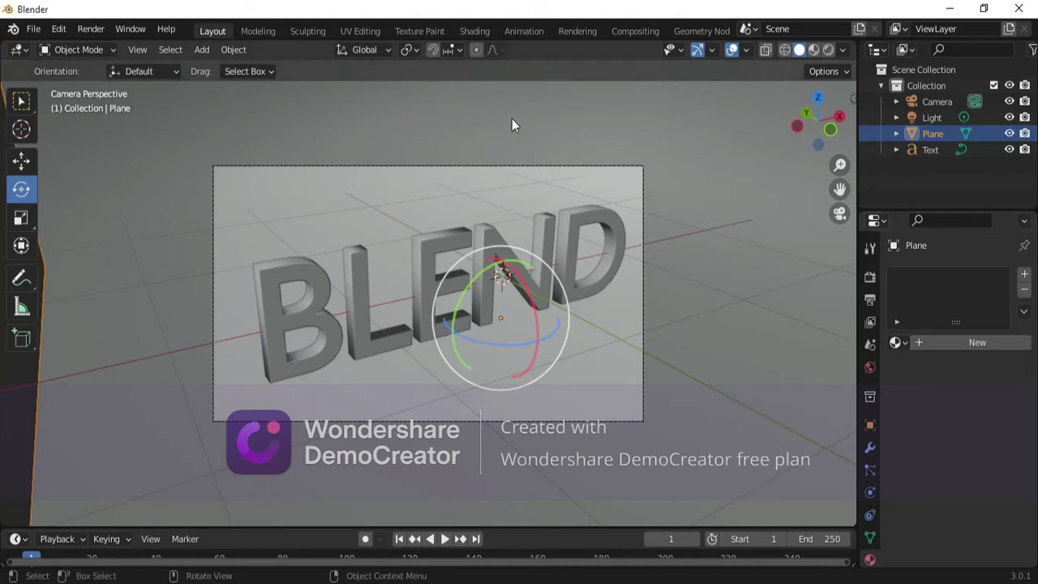
{"action": "left_click", "coordinate": [12, 101]}
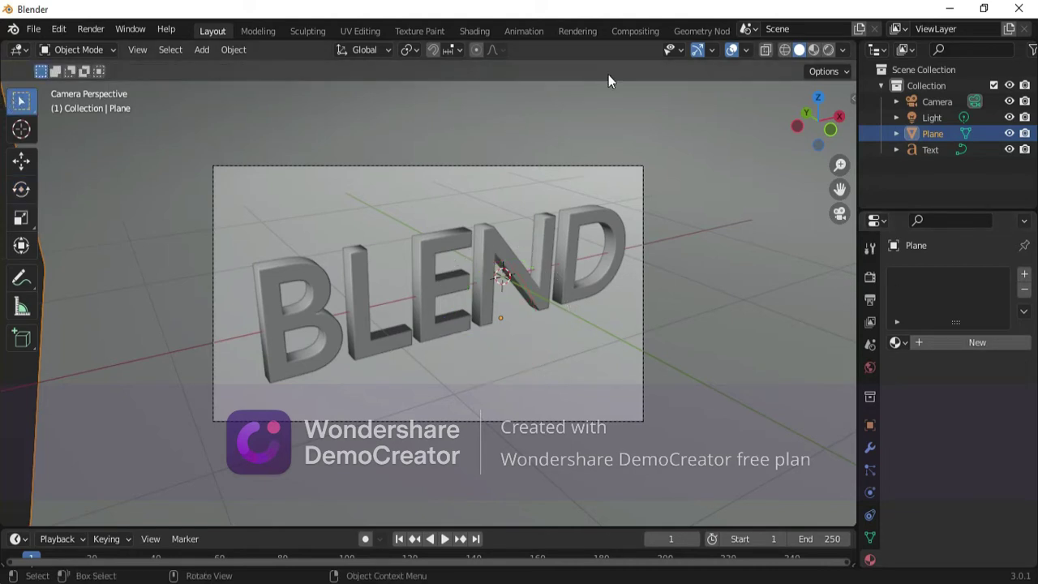
{"action": "left_click", "coordinate": [828, 50]}
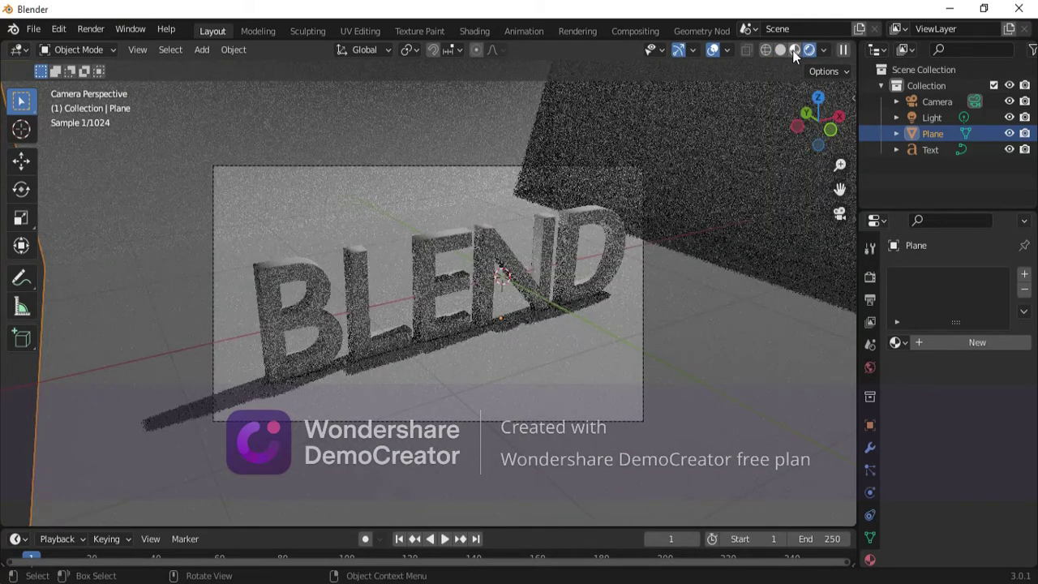
{"action": "left_click_drag", "start_coordinate": [818, 105], "coordinate": [819, 91]}
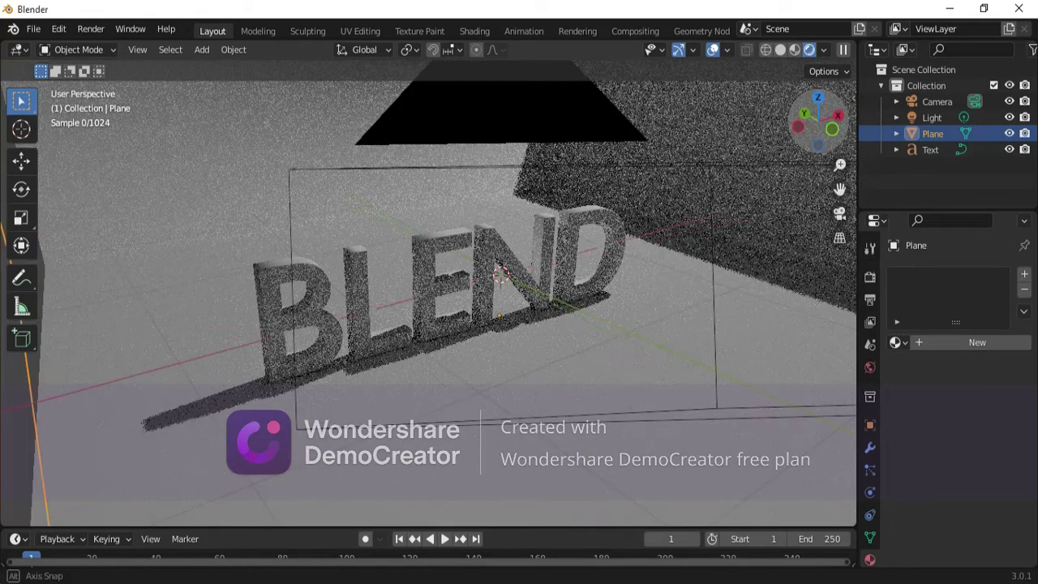
{"action": "left_click", "coordinate": [780, 49]}
Orbit to face the walls and apply Shade Smooth to the plane again.
{"action": "left_click_drag", "start_coordinate": [808, 127], "coordinate": [818, 122]}
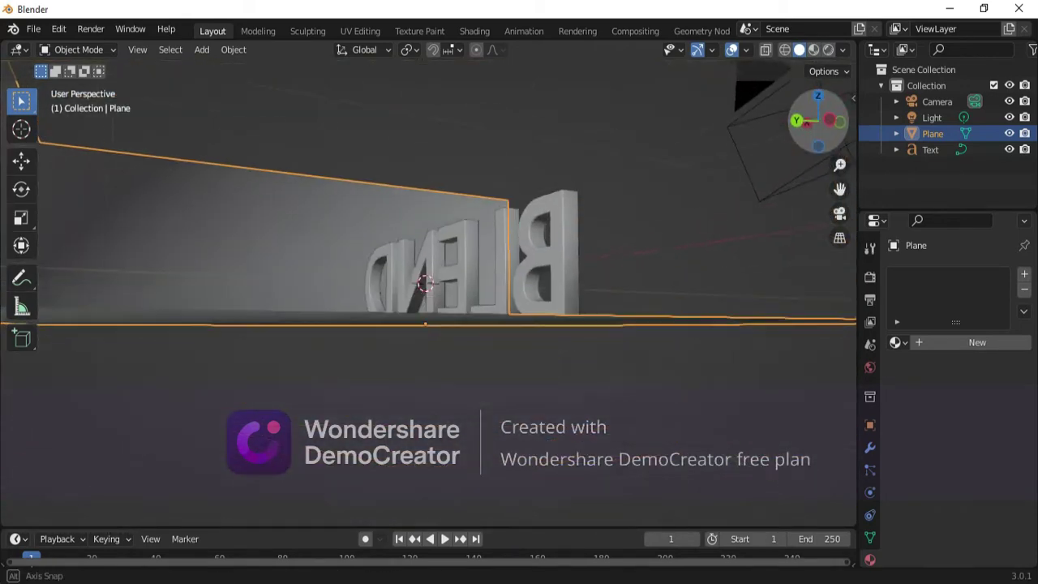
{"action": "left_click_drag", "start_coordinate": [817, 121], "coordinate": [814, 122]}
{"action": "right_click", "coordinate": [581, 157]}
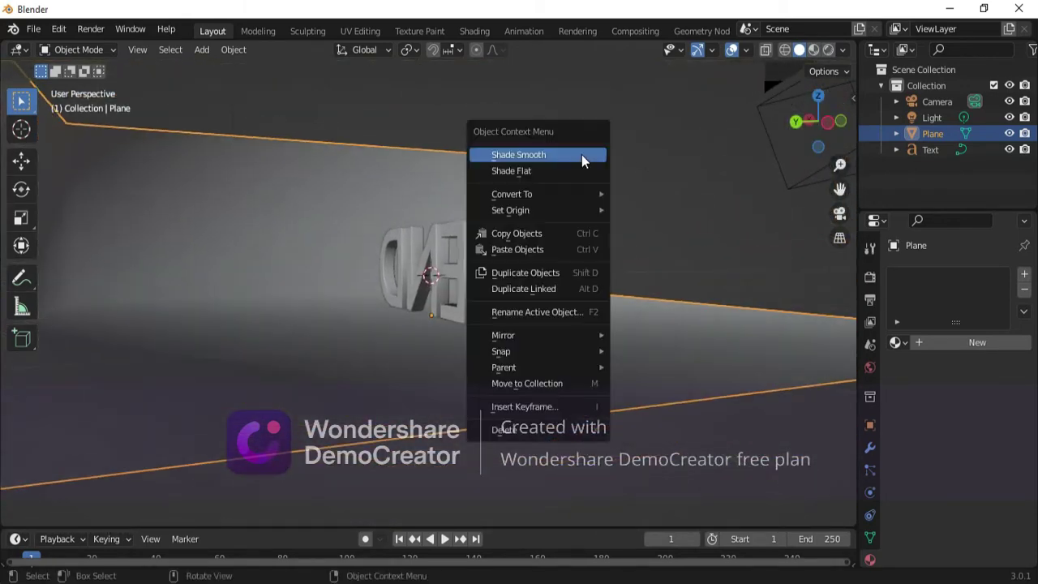
{"action": "left_click", "coordinate": [581, 154]}
{"action": "right_click", "coordinate": [581, 154]}
{"action": "left_click", "coordinate": [581, 154]}
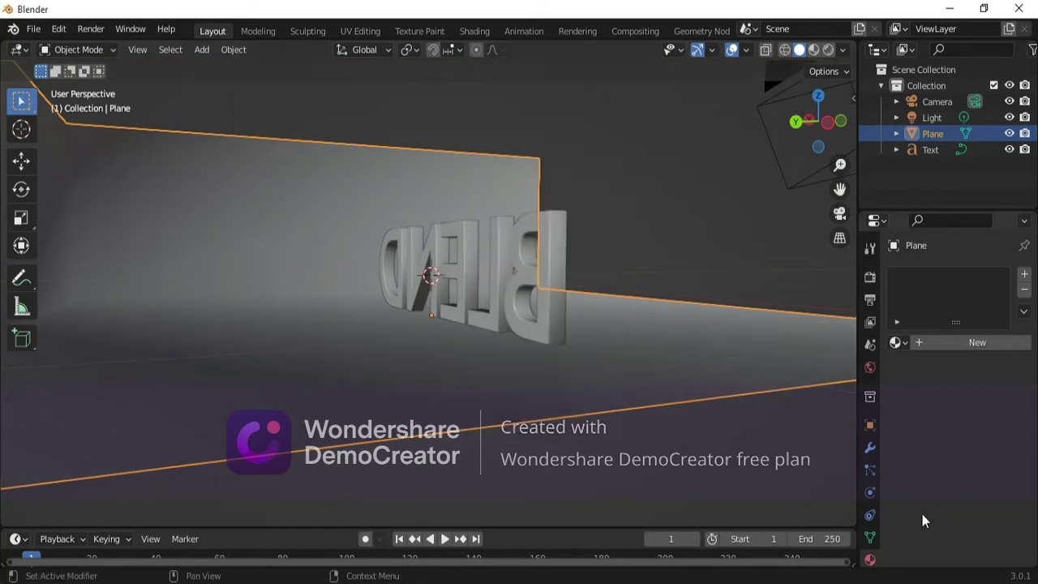
Enable Auto Smooth at 30° in the plane's Normals settings, then return to camera view.
{"action": "left_click", "coordinate": [869, 537]}
{"action": "scroll", "coordinate": [965, 494], "scroll_direction": "down", "scroll_amount": 1}
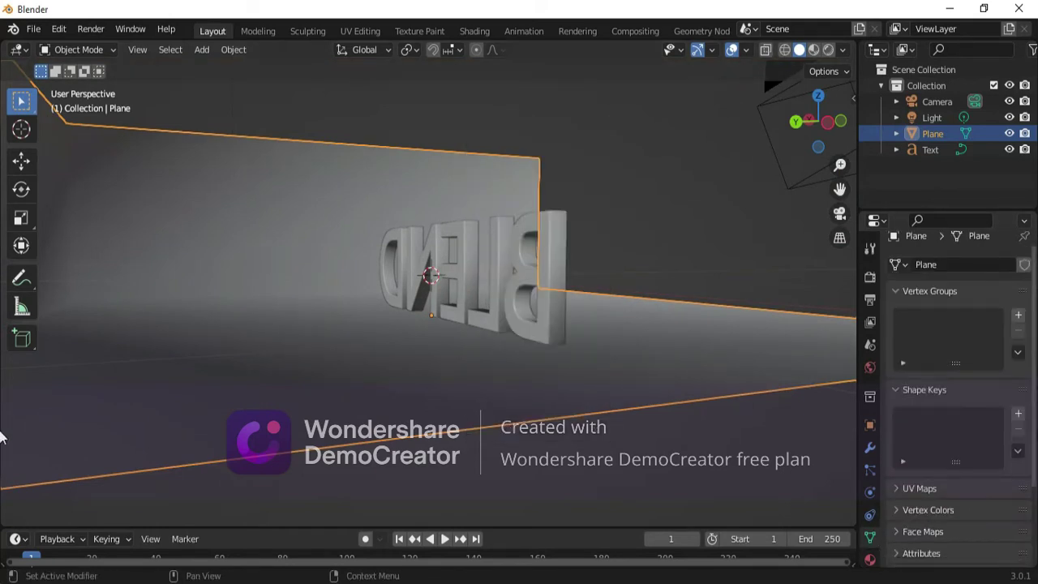
{"action": "scroll", "coordinate": [940, 477], "scroll_direction": "down", "scroll_amount": 3}
{"action": "left_click", "coordinate": [923, 493]}
{"action": "left_click", "coordinate": [946, 520]}
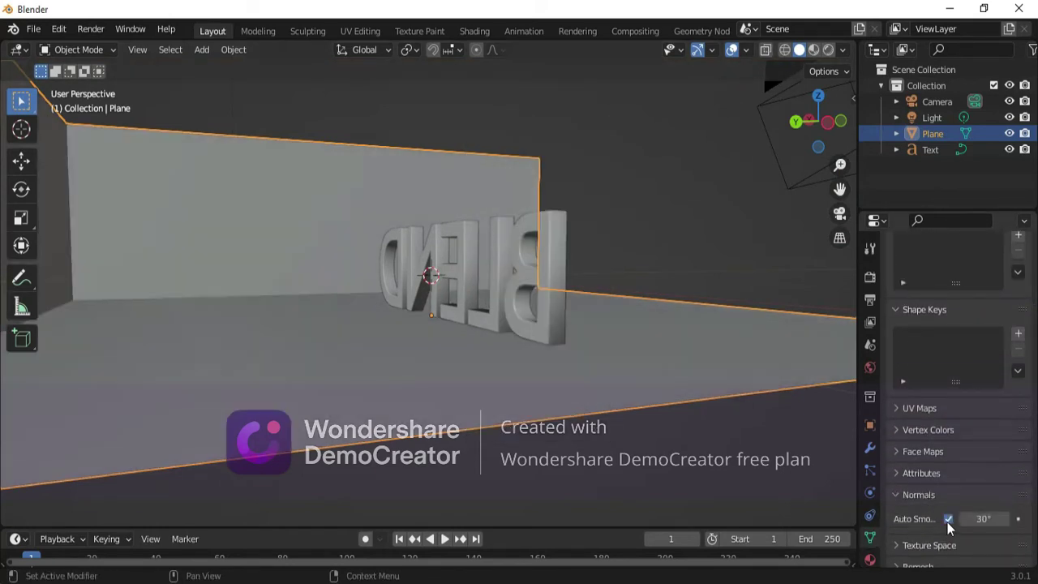
{"action": "left_click", "coordinate": [843, 213]}
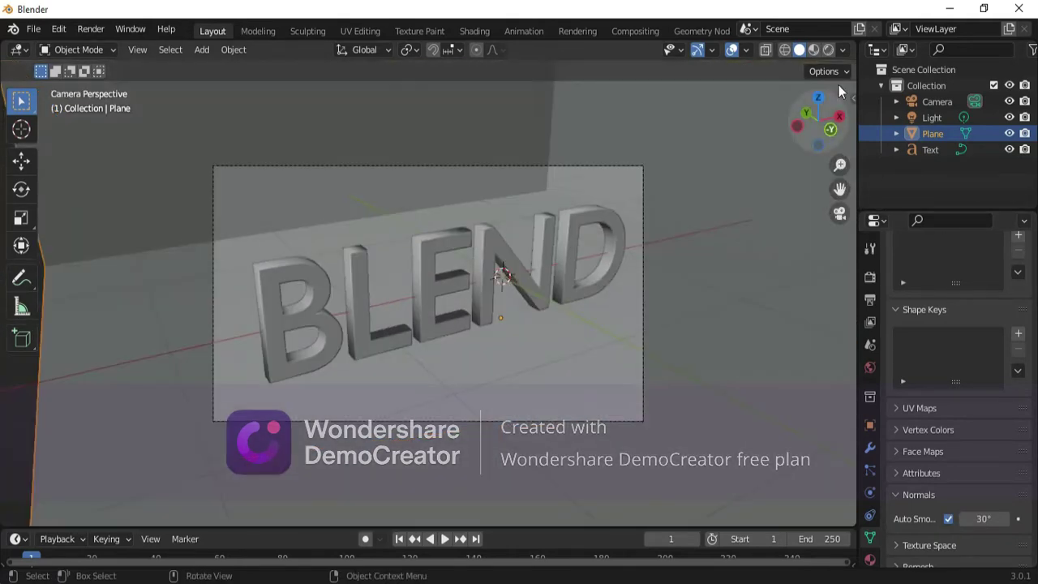
Align the camera to a lower, level frontal view of the BLEND text with Ctrl+Alt+Numpad 0.
{"action": "left_click", "coordinate": [828, 50]}
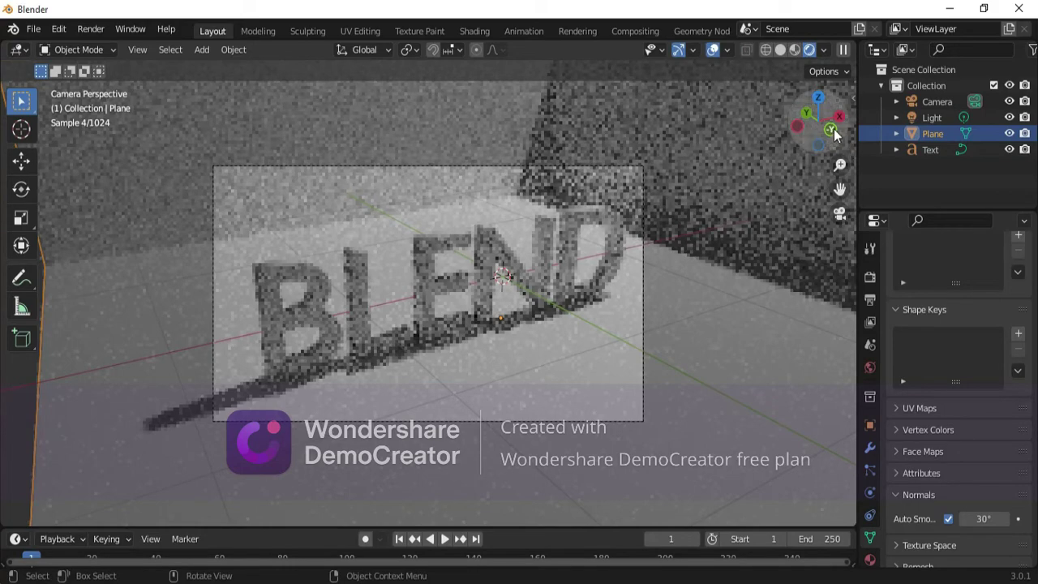
{"action": "mouse_move", "coordinate": [819, 129]}
{"action": "left_mouse_down"}
{"action": "mouse_move", "coordinate": [810, 102]}
{"action": "mouse_move", "coordinate": [737, 143]}
{"action": "left_mouse_up"}
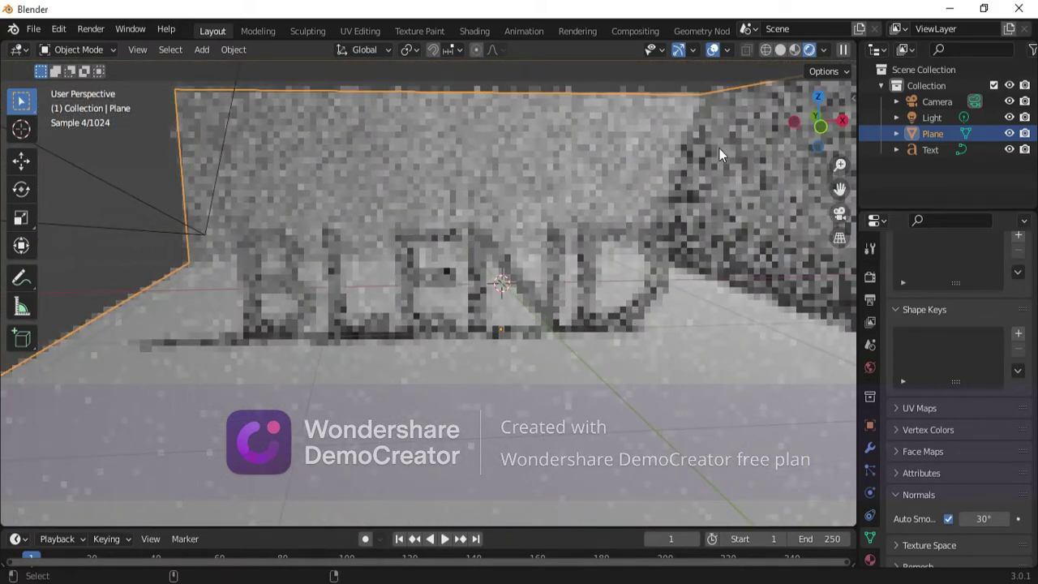
{"action": "key", "text": "KP_0"}
{"action": "left_click", "coordinate": [780, 49]}
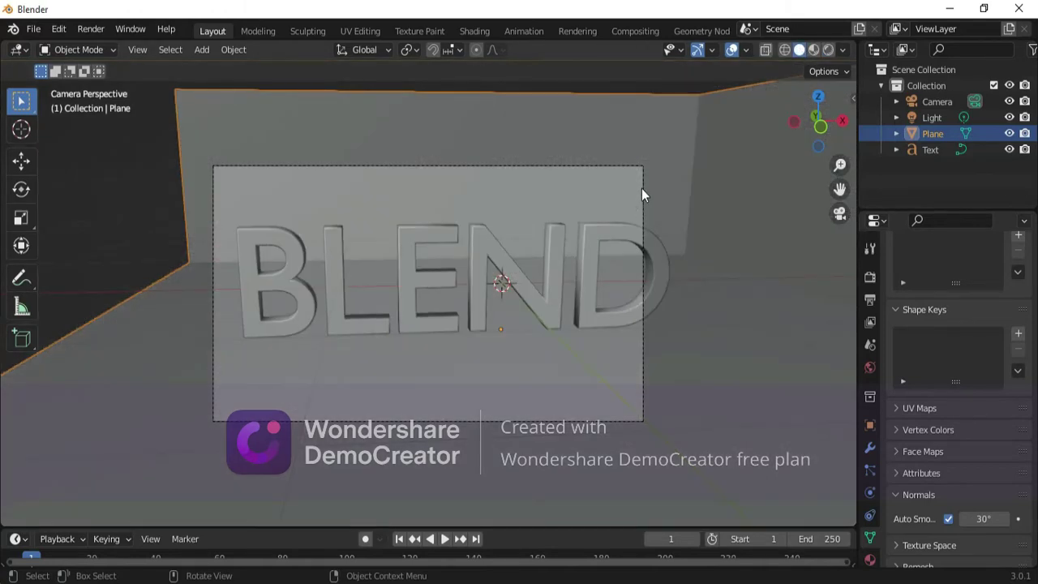
{"action": "left_click", "coordinate": [641, 189]}
Shift the BLEND text slightly left along X and shrink it to about 0.904 scale.
{"action": "key", "text": "g"}
{"action": "key", "text": "x"}
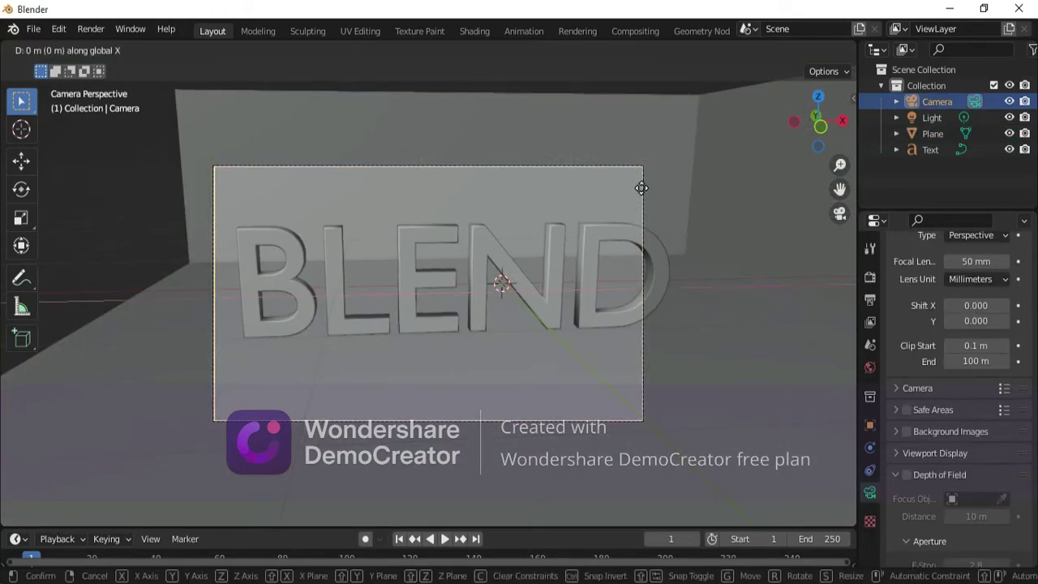
{"action": "left_click", "coordinate": [642, 188]}
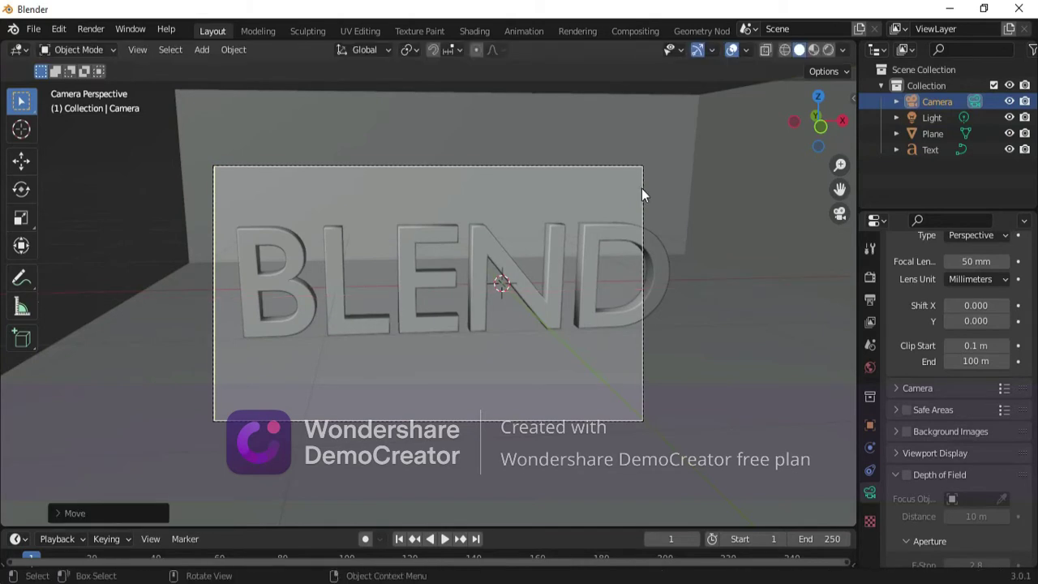
{"action": "left_click", "coordinate": [590, 246]}
{"action": "key", "text": "g"}
{"action": "key", "text": "x"}
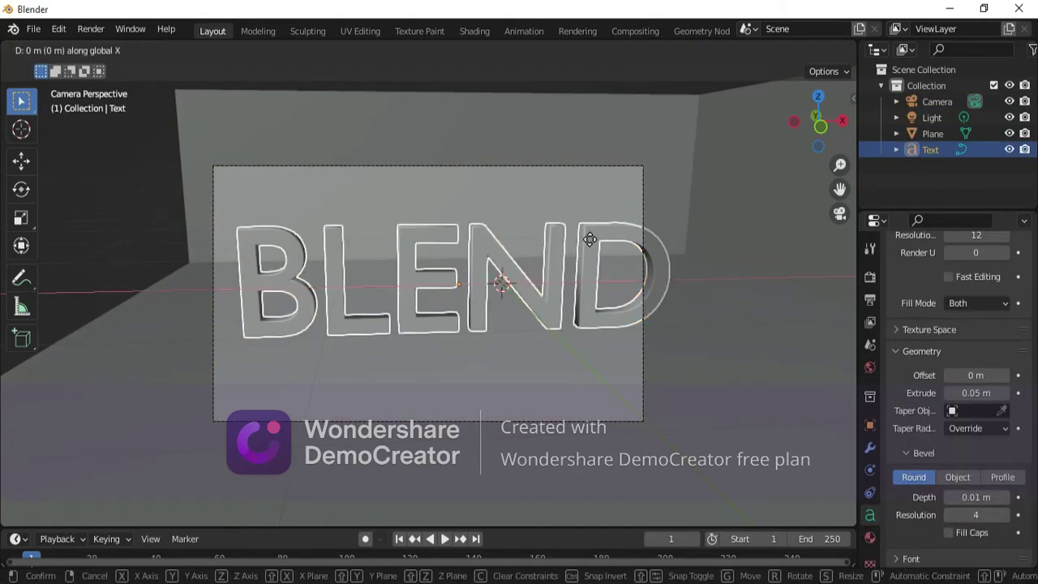
{"action": "left_click", "coordinate": [572, 243]}
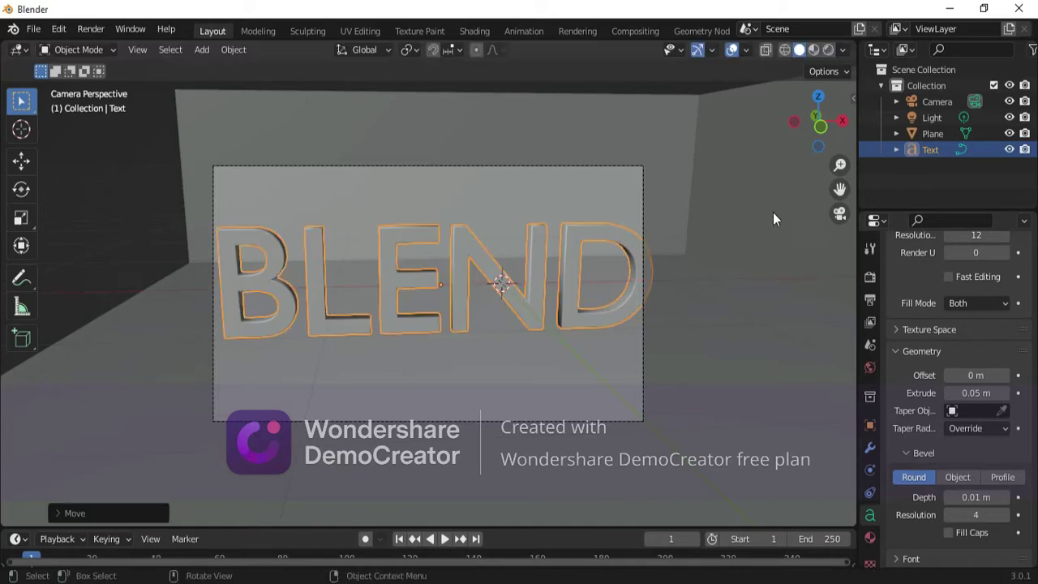
{"action": "key", "text": "s"}
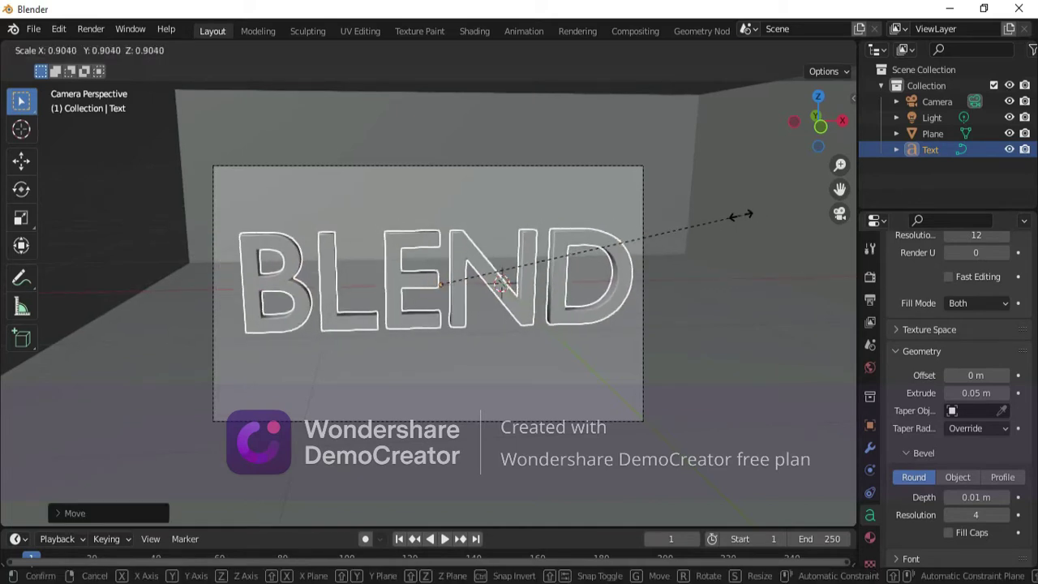
{"action": "left_click", "coordinate": [753, 214]}
Nudge the text along Y, then further left along X to centre it in frame.
{"action": "key", "text": "g"}
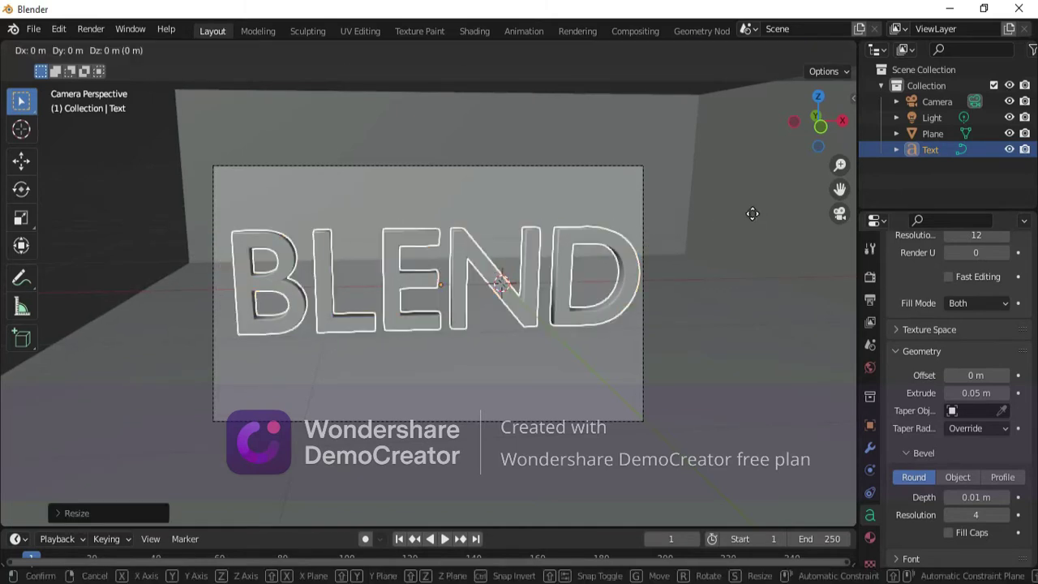
{"action": "key", "text": "y"}
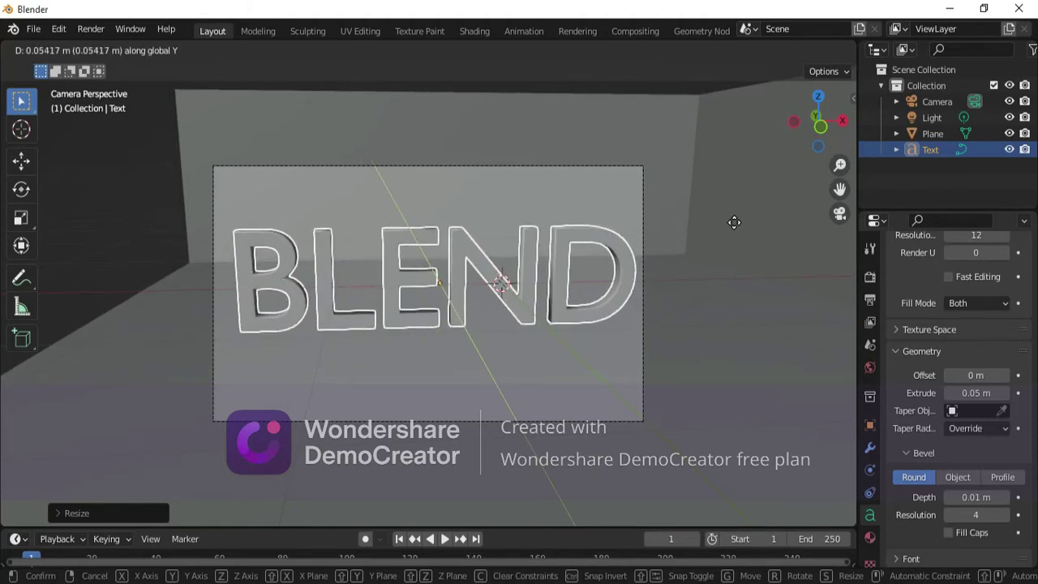
{"action": "left_click", "coordinate": [733, 222]}
{"action": "key", "text": "g"}
{"action": "key", "text": "x"}
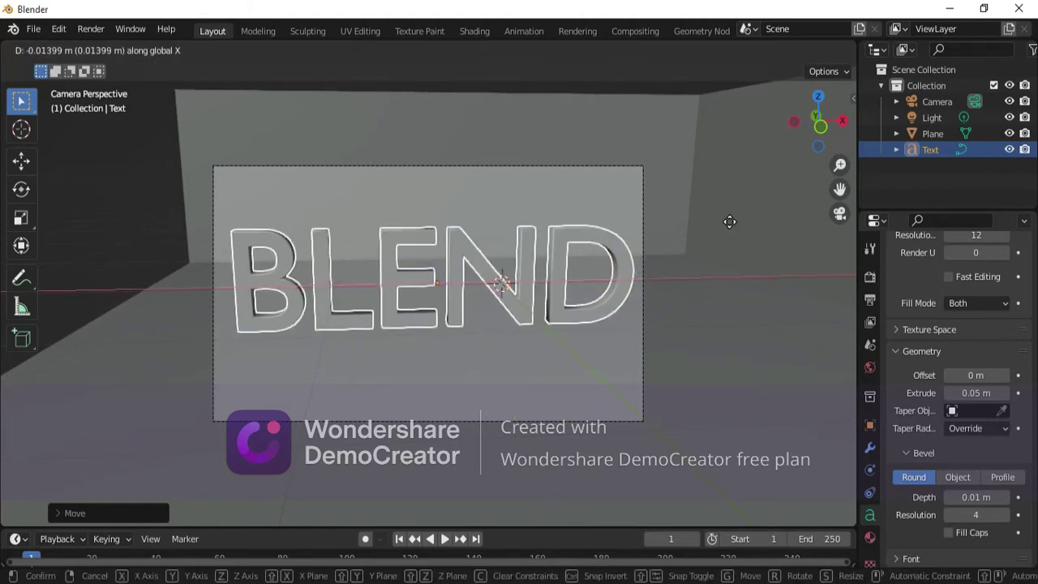
{"action": "left_click", "coordinate": [726, 224]}
Settle the BLEND text in its final framed position with a last move along Y.
{"action": "key", "text": "g"}
{"action": "key", "text": "y"}
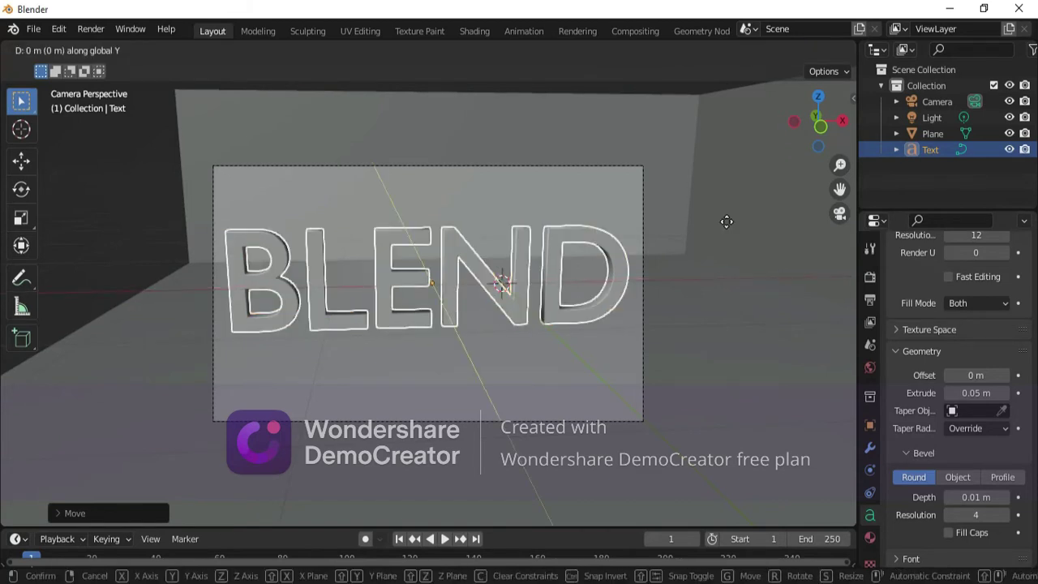
{"action": "left_click", "coordinate": [726, 227]}
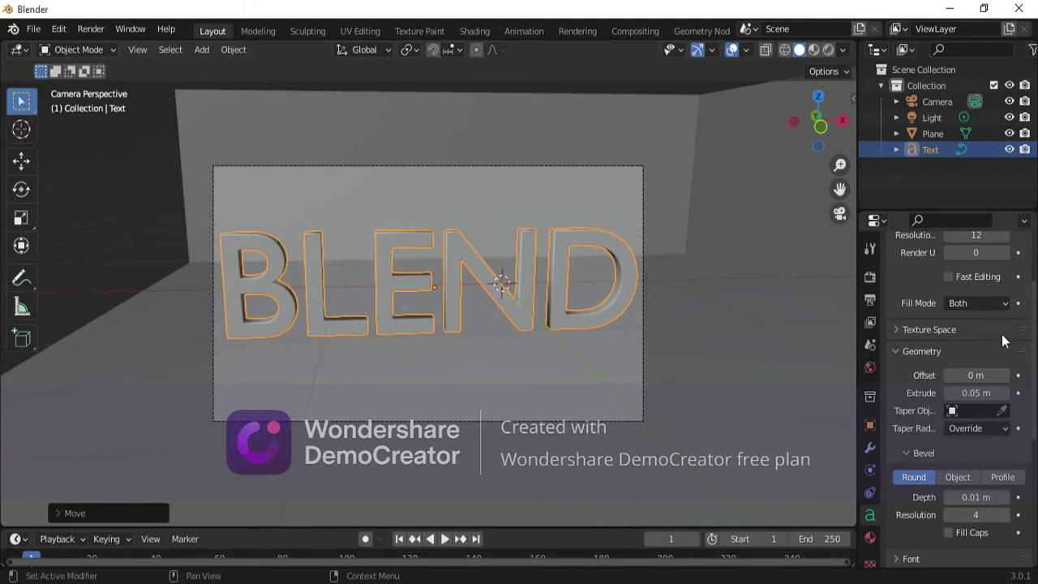
Set Extrude to 0.07 m, undoing an accidental 0.01, and raise Bevel Depth to 0.02 m.
{"action": "left_click_drag", "start_coordinate": [977, 392], "coordinate": [993, 393]}
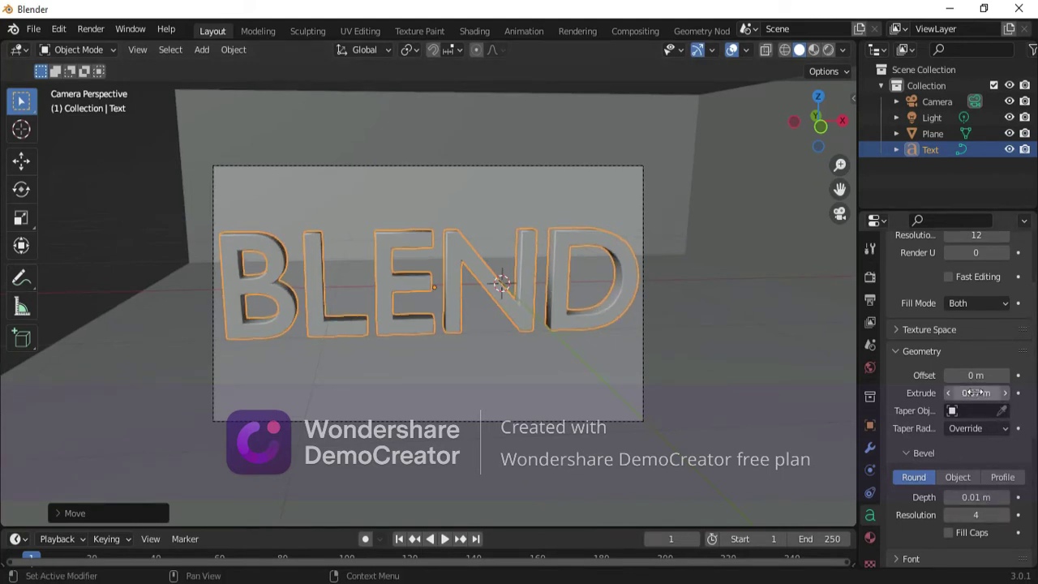
{"action": "left_click", "coordinate": [998, 392]}
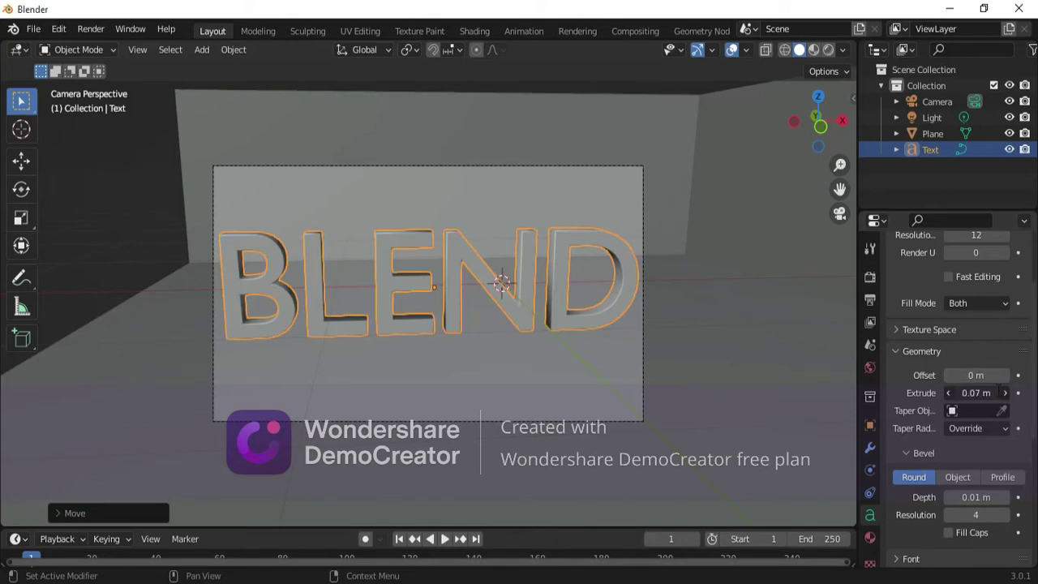
{"action": "type", "text": "0."}
{"action": "key", "text": "Return"}
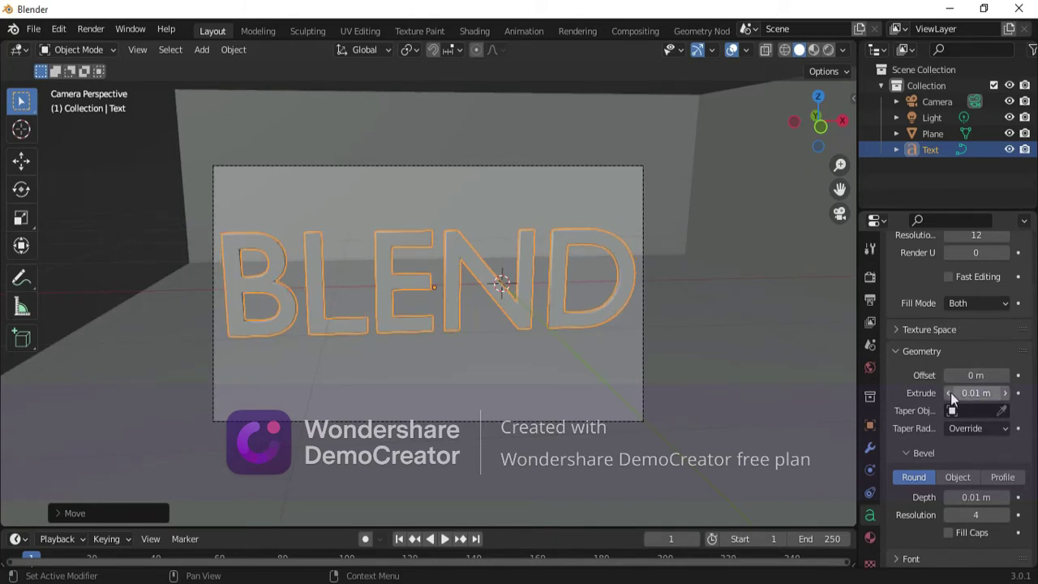
{"action": "key", "text": "ctrl+z"}
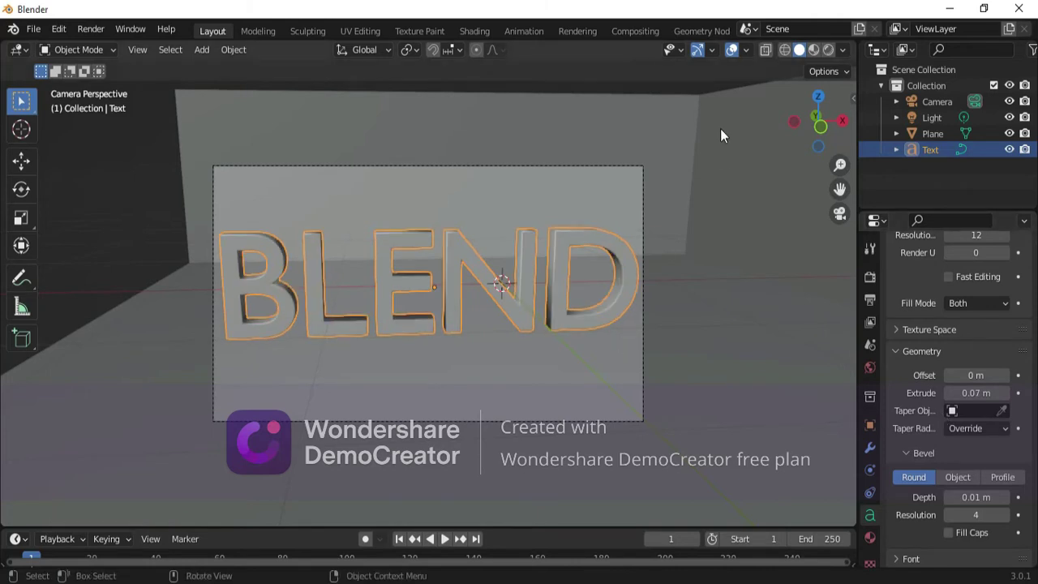
{"action": "left_click", "coordinate": [1006, 497]}
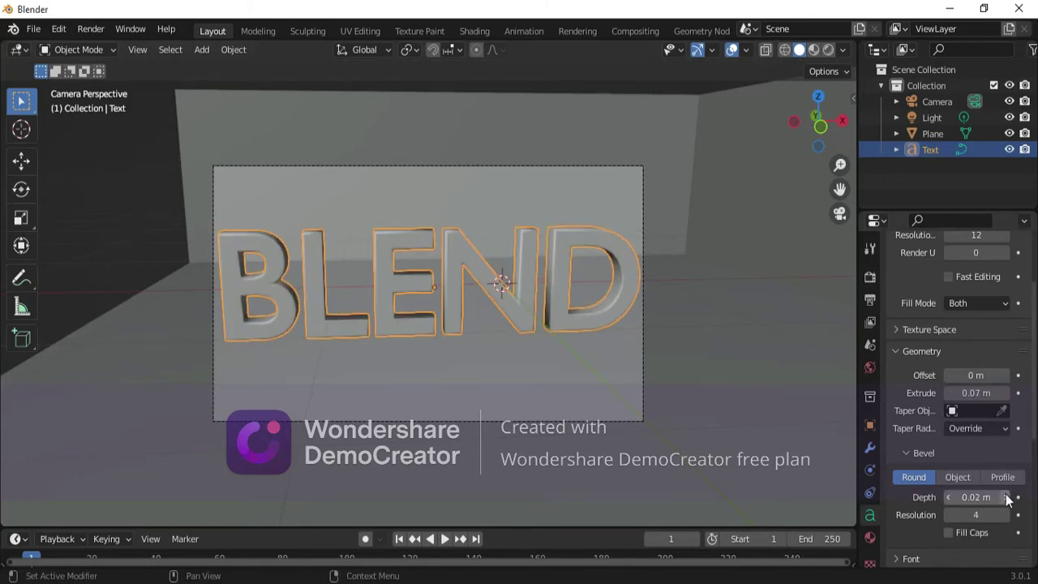
In Rendered shading, give the Light a Track To constraint targeting the Text object.
{"action": "left_click", "coordinate": [827, 50]}
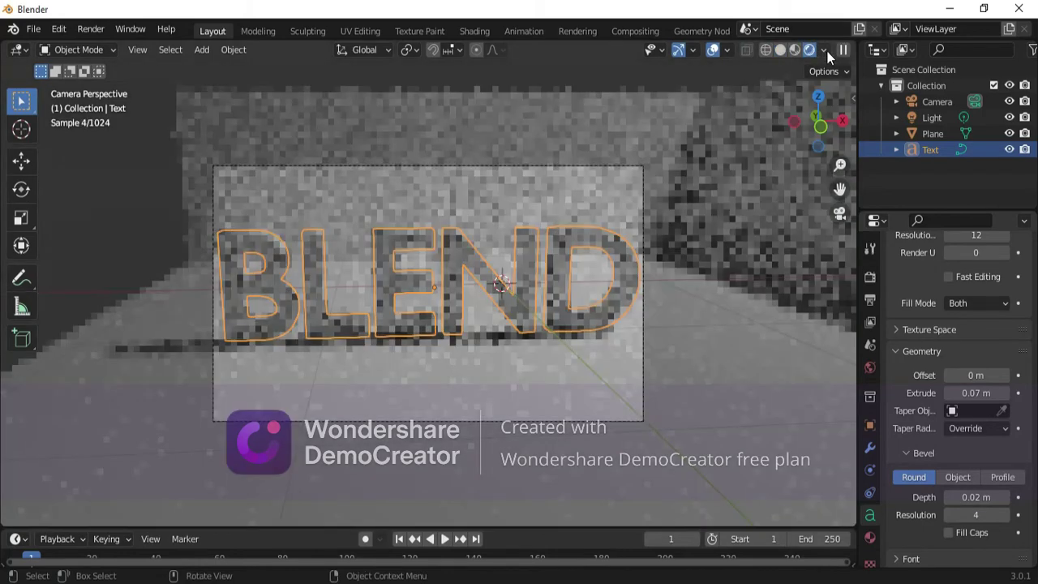
{"action": "left_click", "coordinate": [929, 118]}
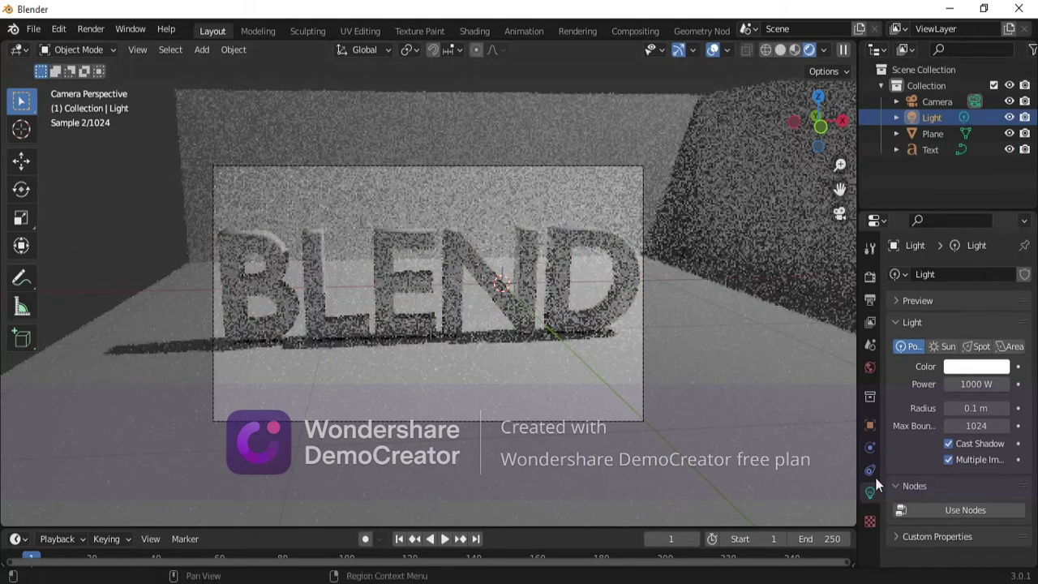
{"action": "left_click", "coordinate": [870, 471]}
{"action": "left_click", "coordinate": [973, 274]}
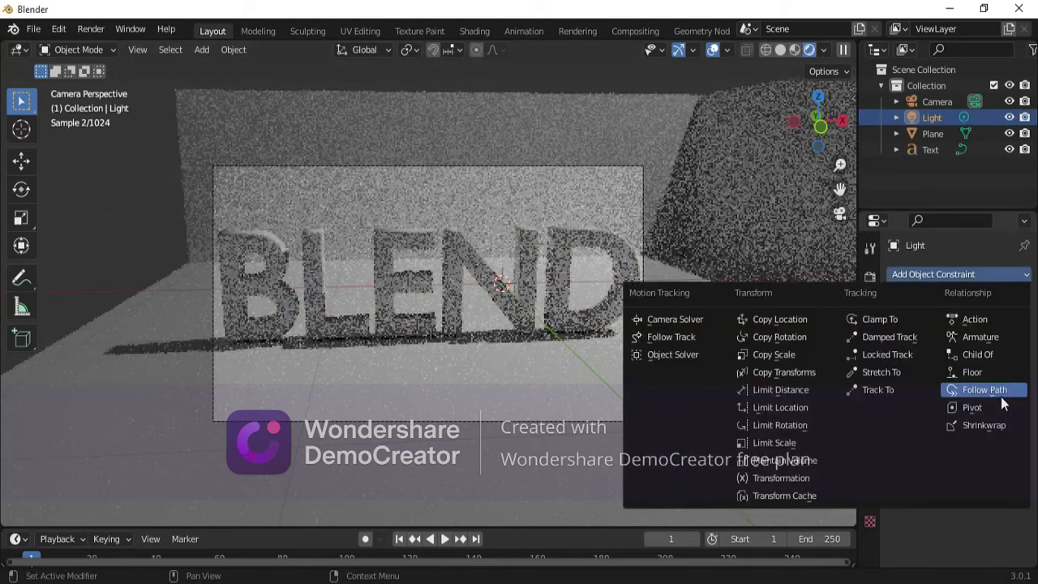
{"action": "left_click", "coordinate": [914, 391]}
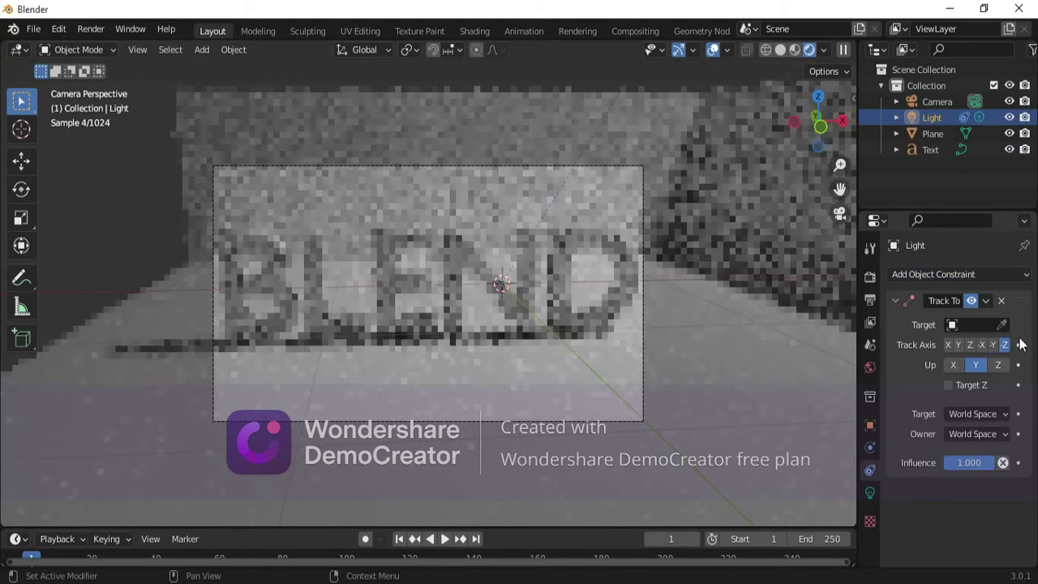
{"action": "left_click", "coordinate": [973, 324]}
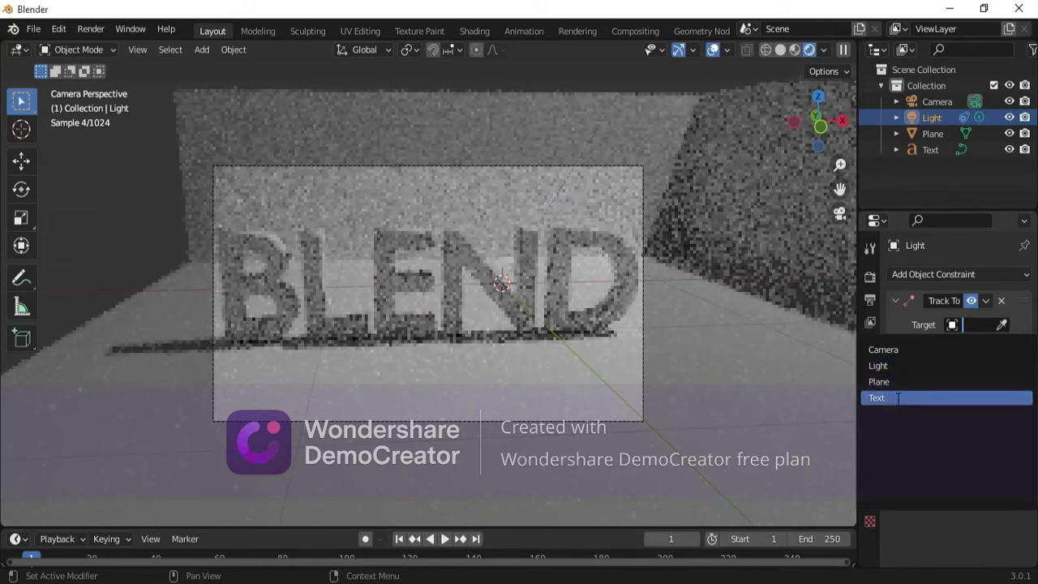
{"action": "left_click", "coordinate": [896, 399]}
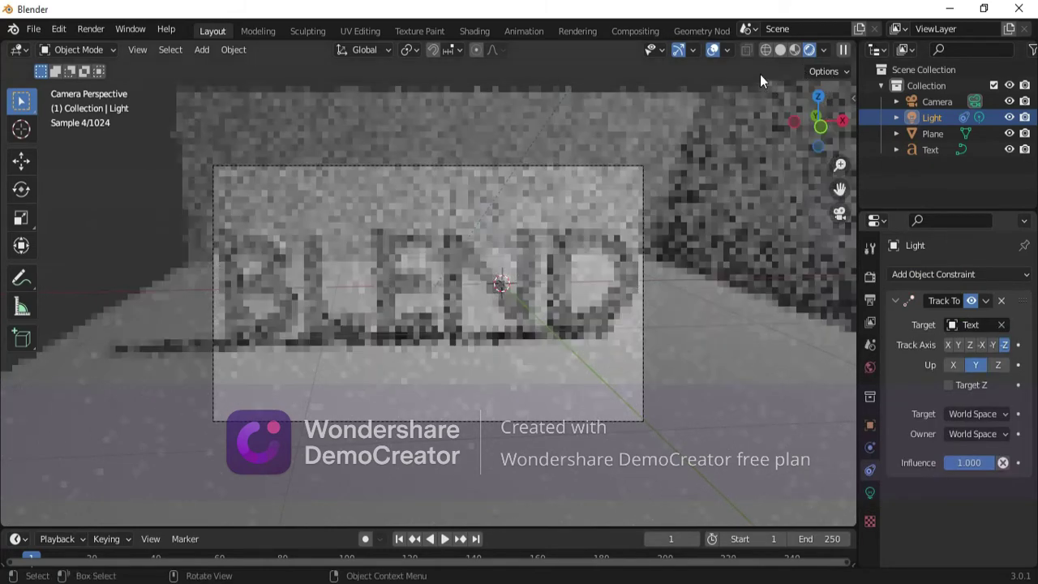
Back in Solid view, zoomed out, place two light duplicates beside the text along X.
{"action": "left_click", "coordinate": [779, 52]}
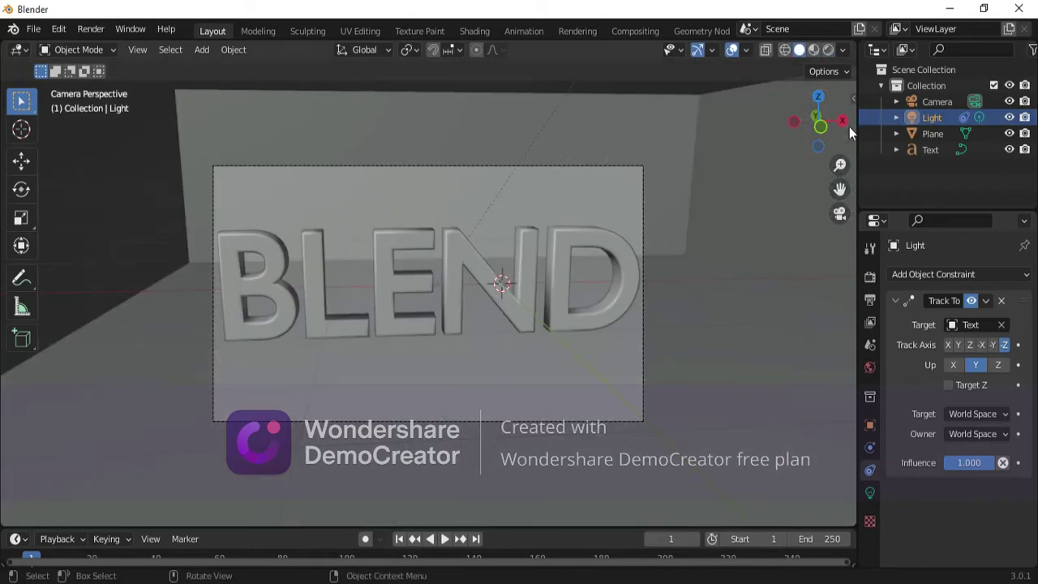
{"action": "left_click_drag", "start_coordinate": [819, 122], "coordinate": [816, 127]}
{"action": "left_click_drag", "start_coordinate": [839, 165], "coordinate": [696, 167]}
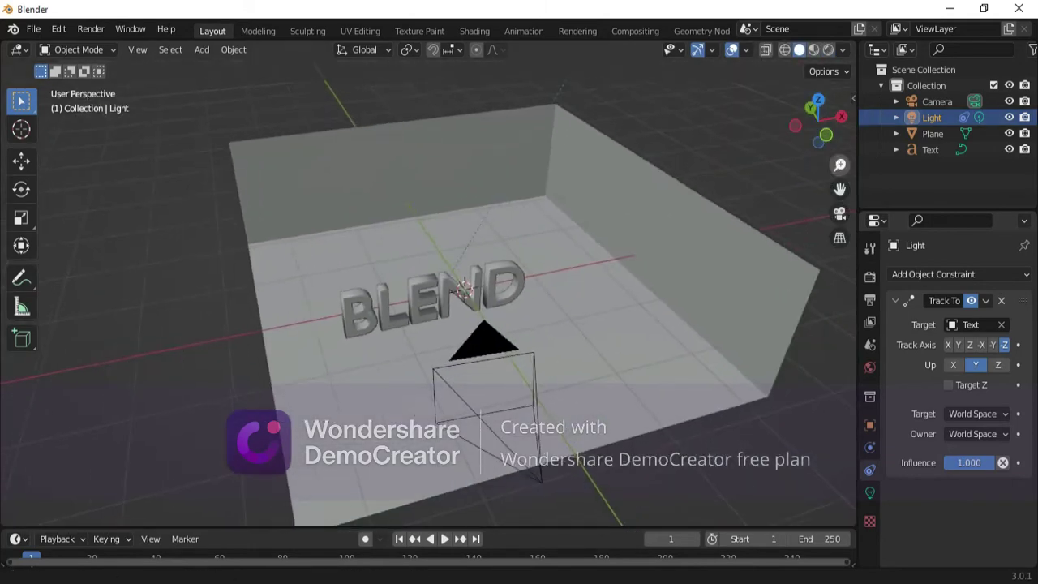
{"action": "key", "text": "shift+d"}
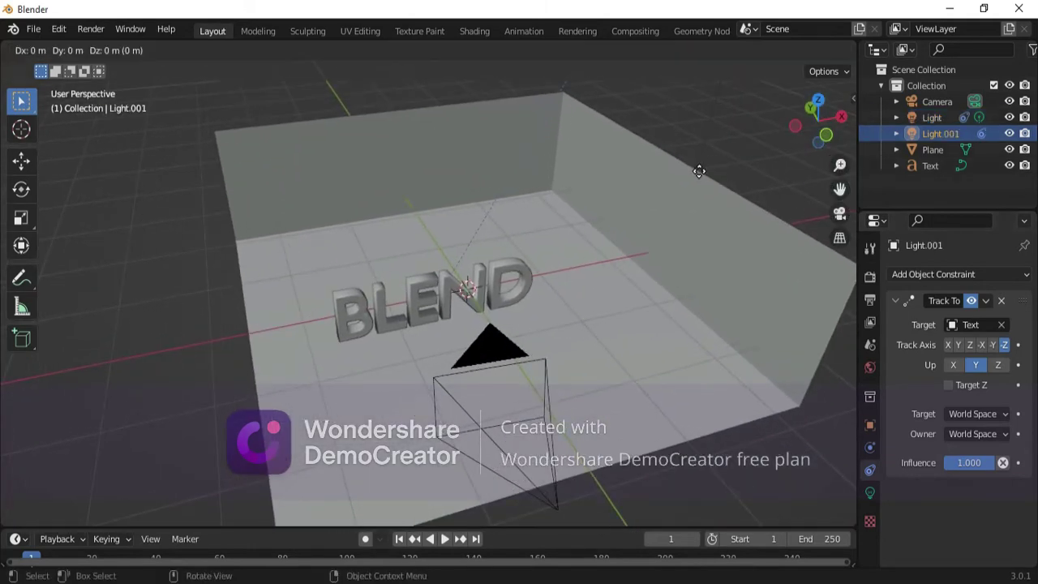
{"action": "left_click", "coordinate": [347, 371]}
{"action": "key", "text": "shift+d"}
{"action": "key", "text": "x"}
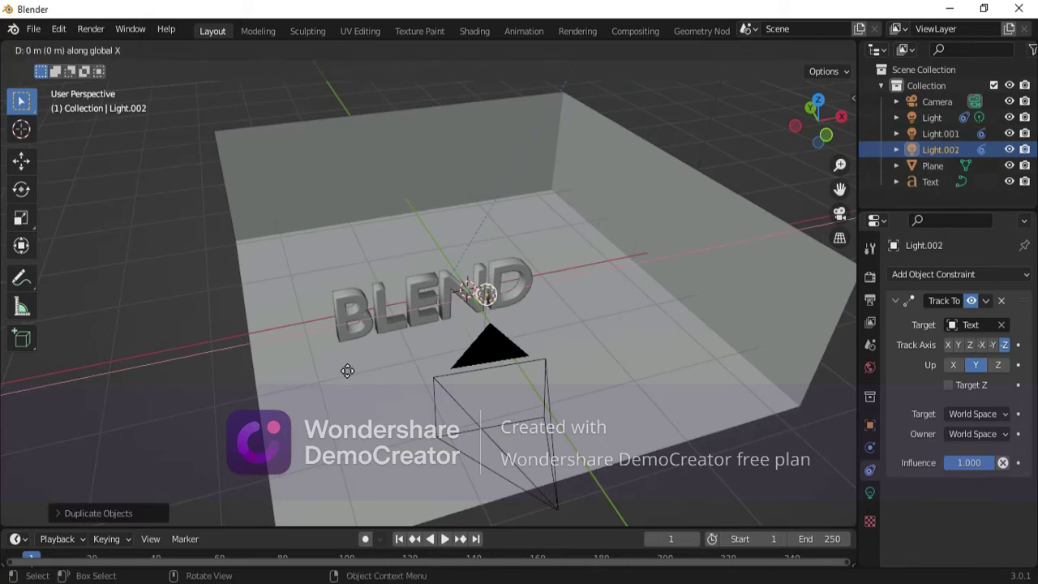
{"action": "left_click", "coordinate": [201, 397]}
Add two more light copies: one raised high above the text, one off to the right.
{"action": "key", "text": "shift+d"}
{"action": "key", "text": "z"}
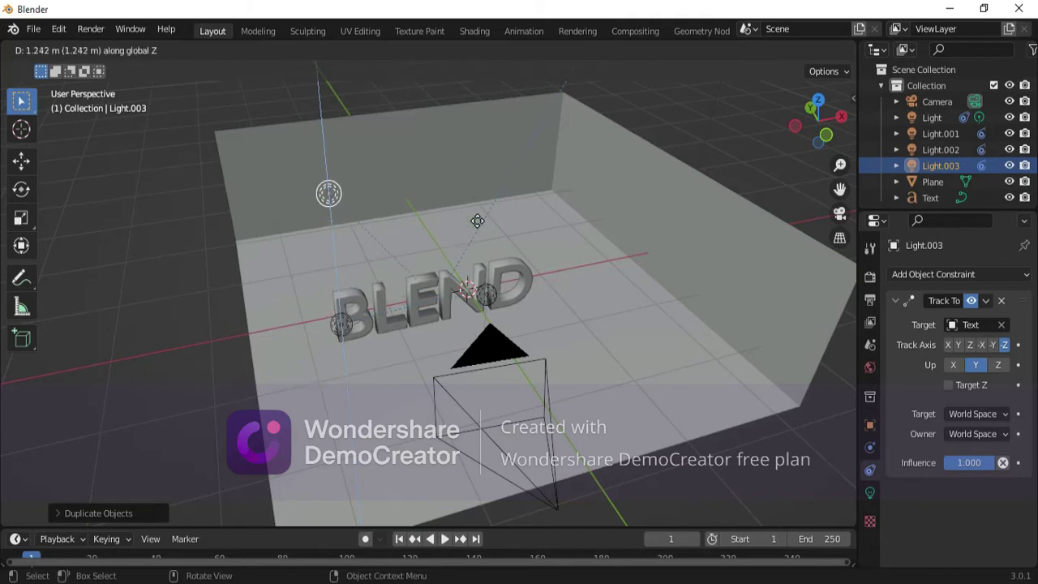
{"action": "left_click", "coordinate": [543, 188]}
{"action": "key", "text": "shift+d"}
{"action": "key", "text": "x"}
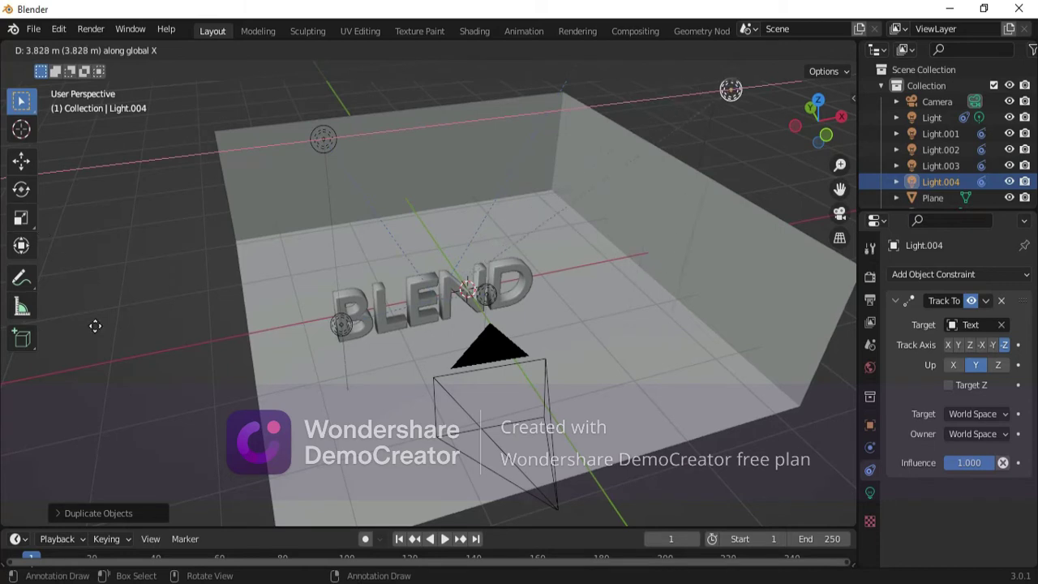
{"action": "left_click", "coordinate": [192, 428]}
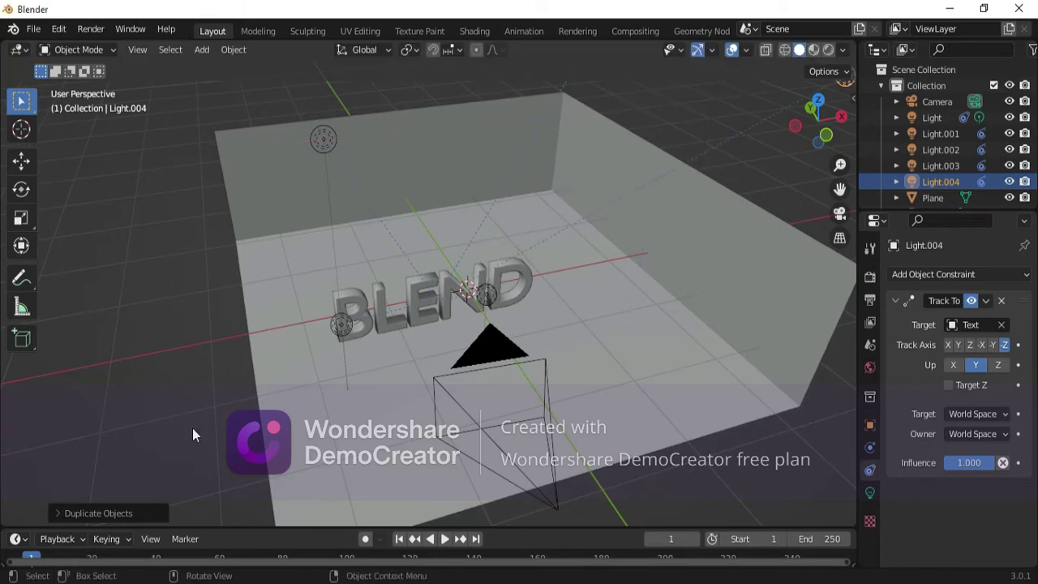
Duplicate Light.001 twice: one copy right of the text, one on the left raised along Z.
{"action": "left_click", "coordinate": [486, 301]}
{"action": "key", "text": "shift+d"}
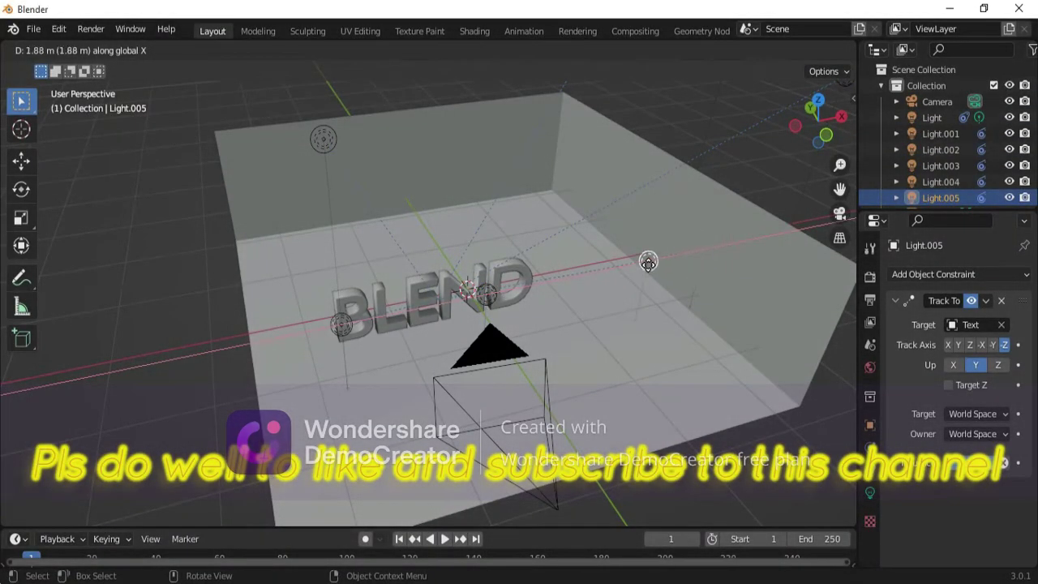
{"action": "left_click", "coordinate": [648, 264]}
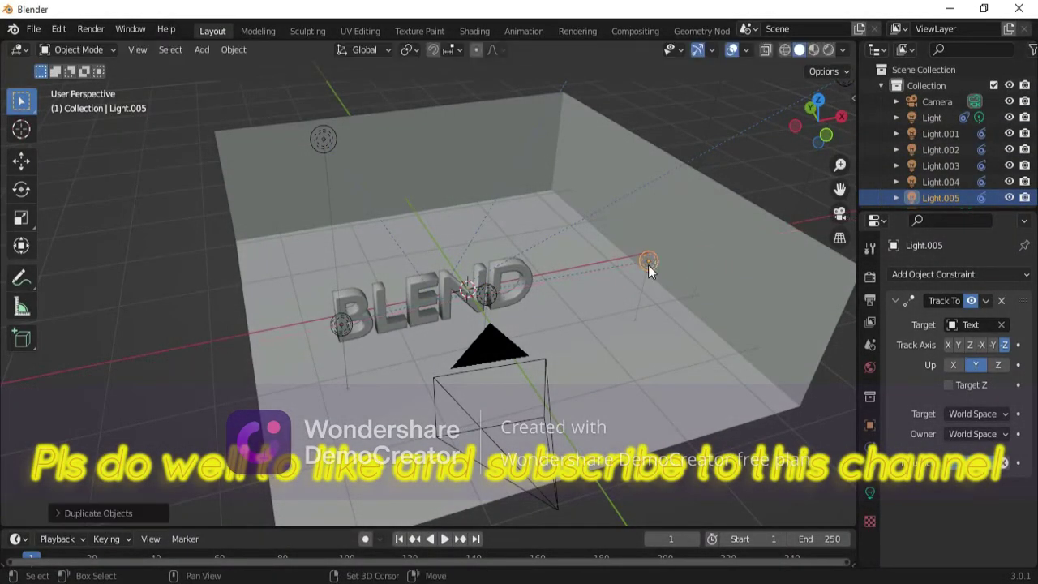
{"action": "key", "text": "shift+d"}
{"action": "key", "text": "z"}
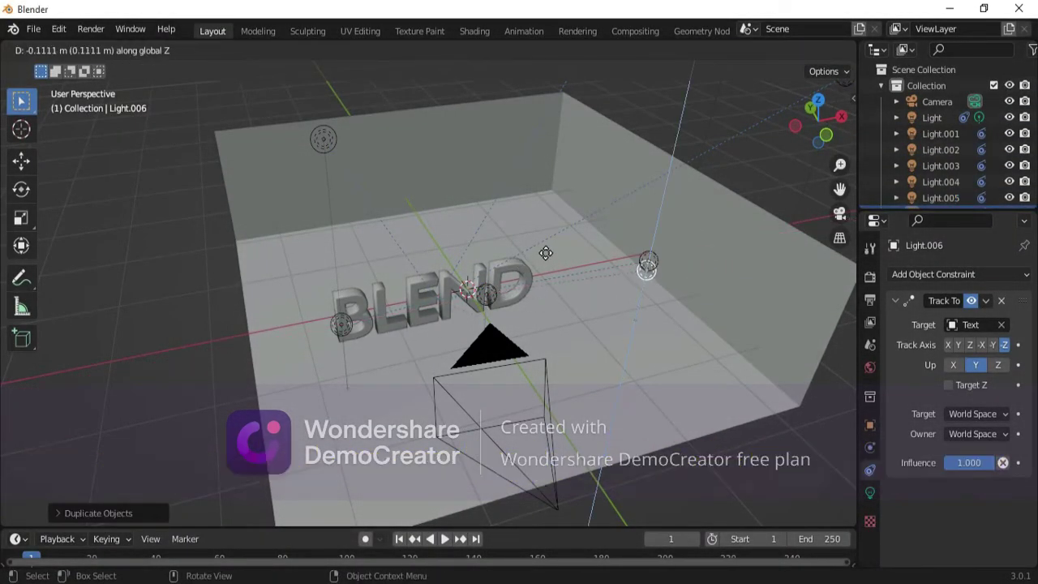
{"action": "key", "text": "x"}
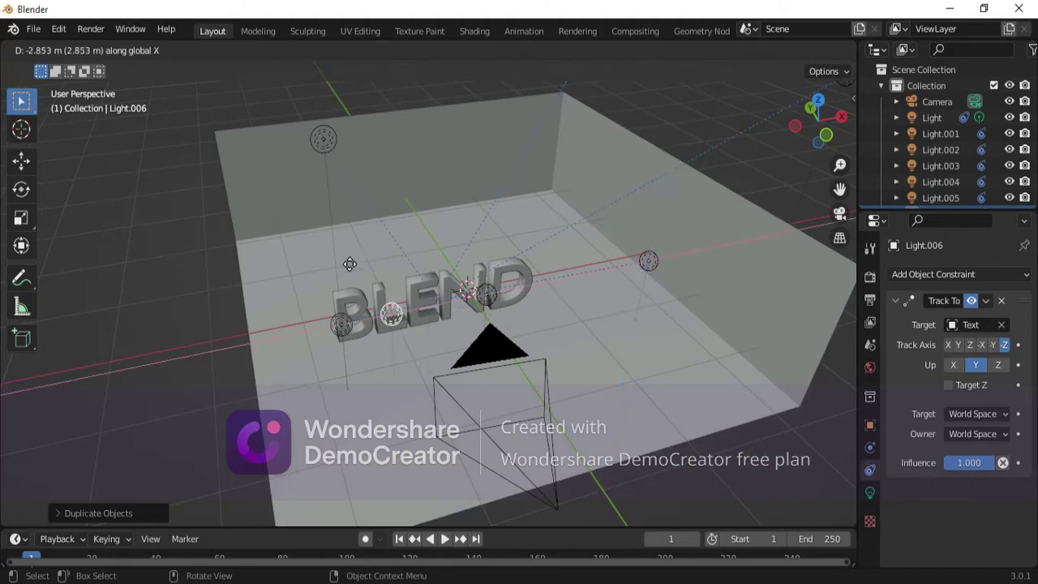
{"action": "left_click", "coordinate": [210, 298]}
{"action": "key", "text": "g"}
{"action": "key", "text": "z"}
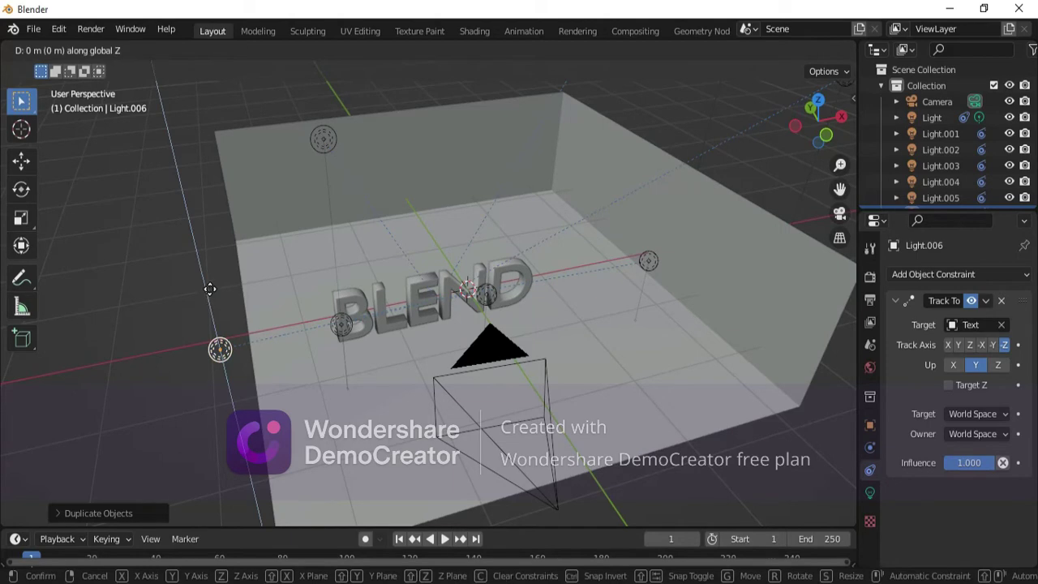
{"action": "left_click", "coordinate": [184, 243]}
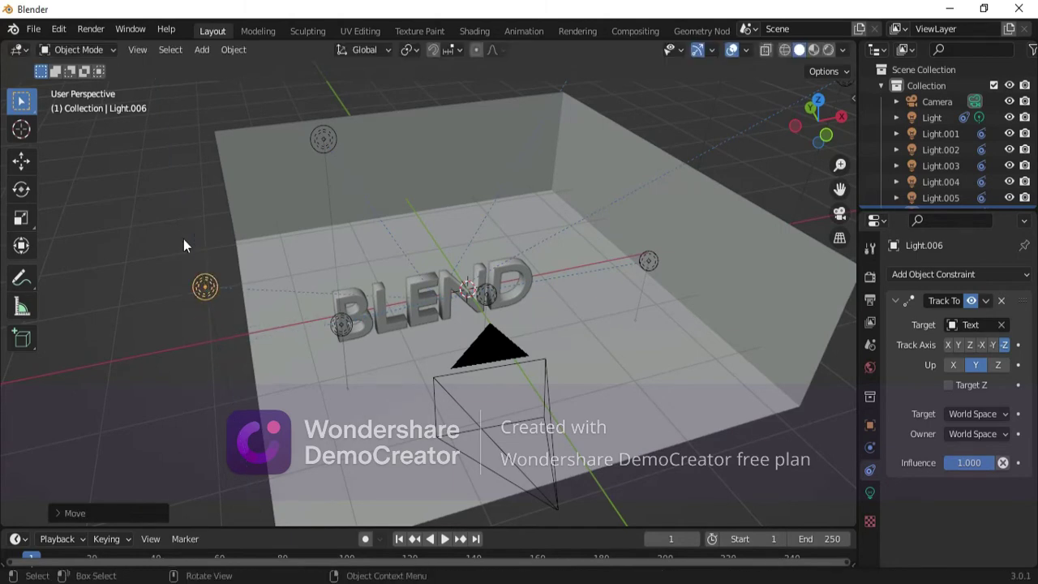
View through the camera in Rendered shading and set the World background colour to black.
{"action": "left_click", "coordinate": [841, 215]}
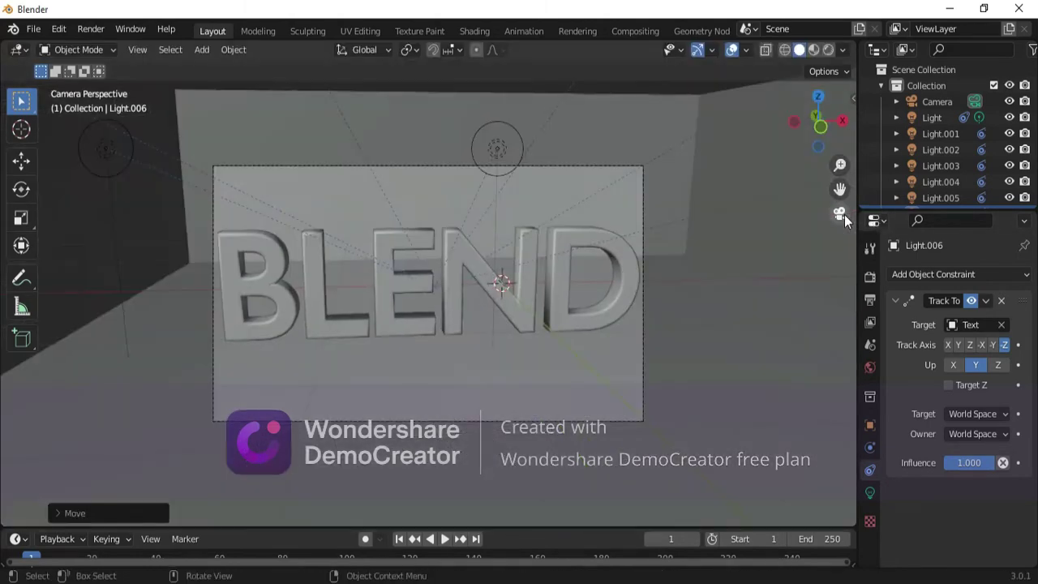
{"action": "left_click", "coordinate": [828, 50]}
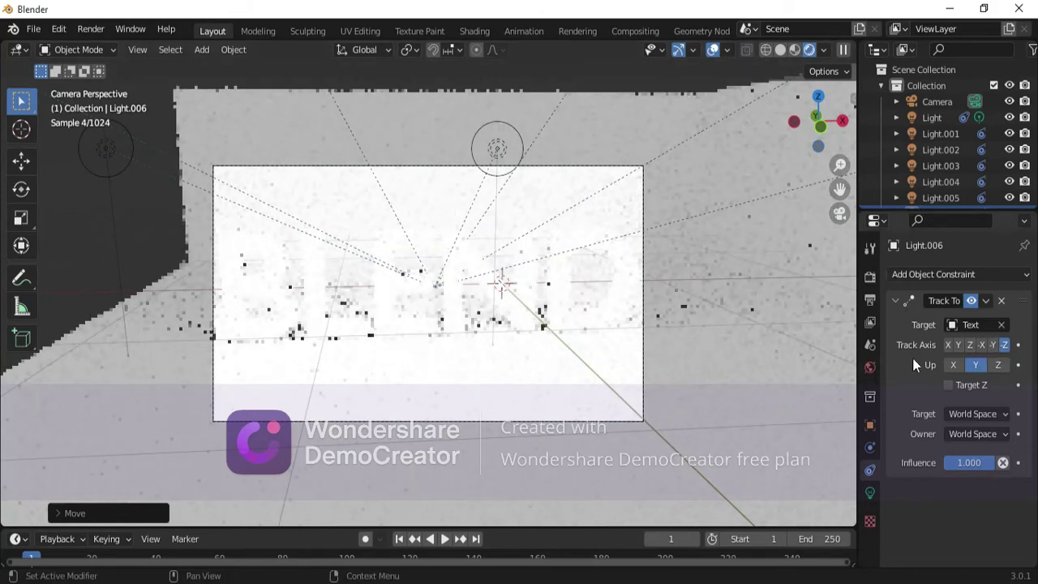
{"action": "left_click", "coordinate": [870, 366]}
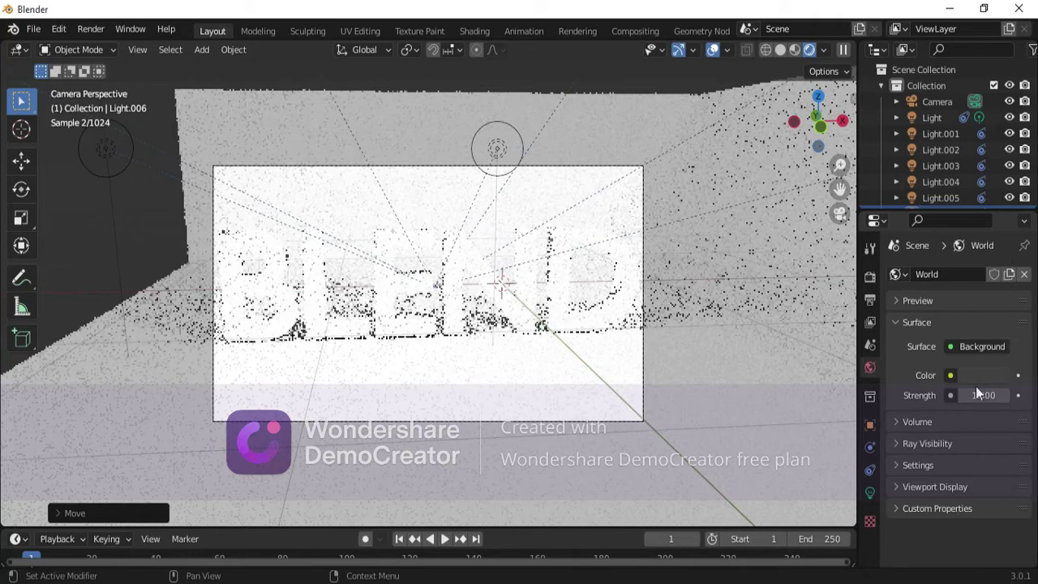
{"action": "left_click", "coordinate": [1002, 374]}
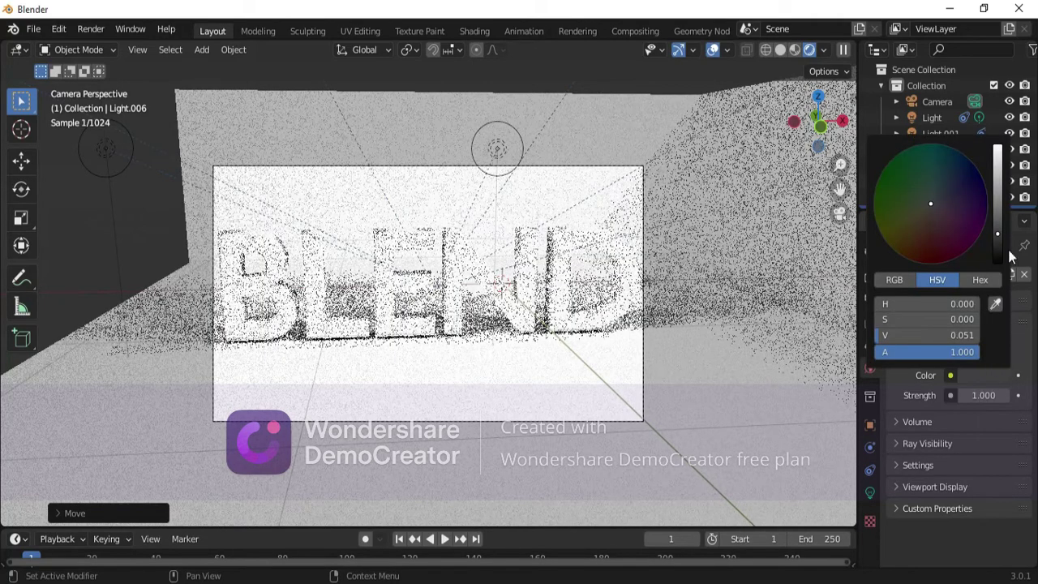
{"action": "left_click_drag", "start_coordinate": [997, 234], "coordinate": [998, 262]}
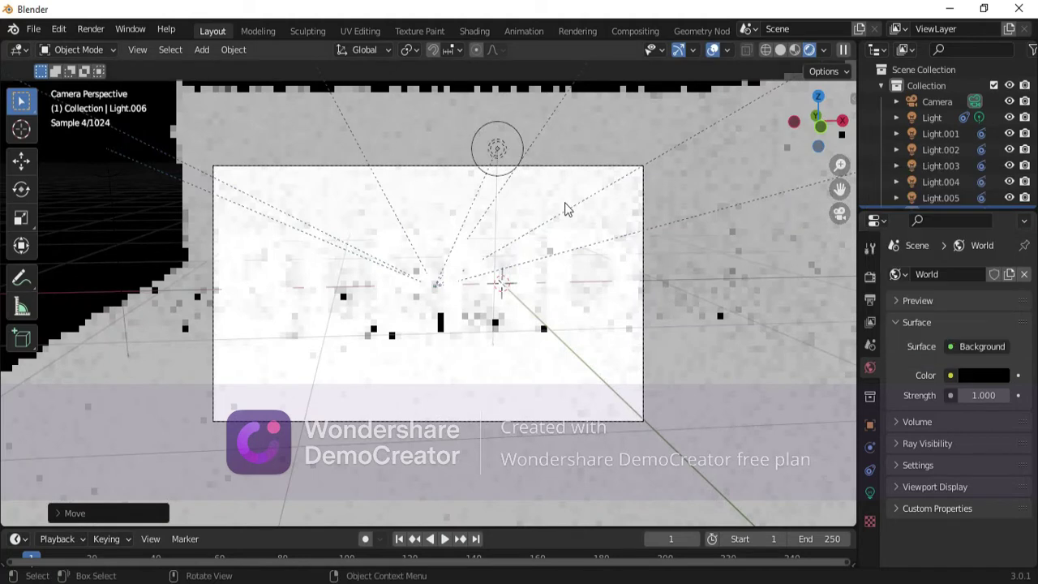
{"action": "left_click", "coordinate": [771, 338]}
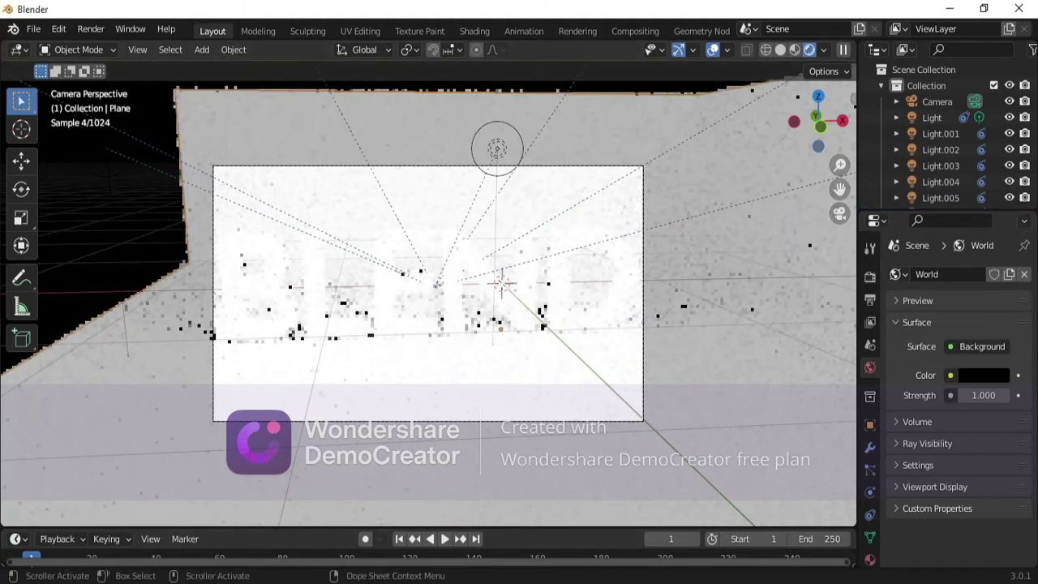
Check the notes, then create a new material, Material.001, on the Text object.
{"action": "key", "text": "alt+Tab"}
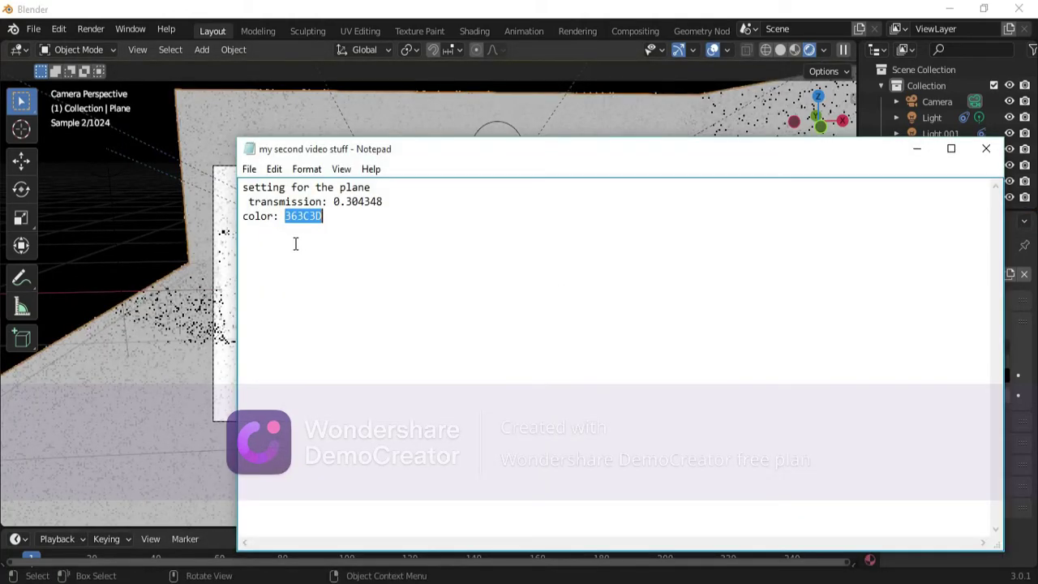
{"action": "left_click", "coordinate": [912, 153]}
{"action": "left_click", "coordinate": [869, 560]}
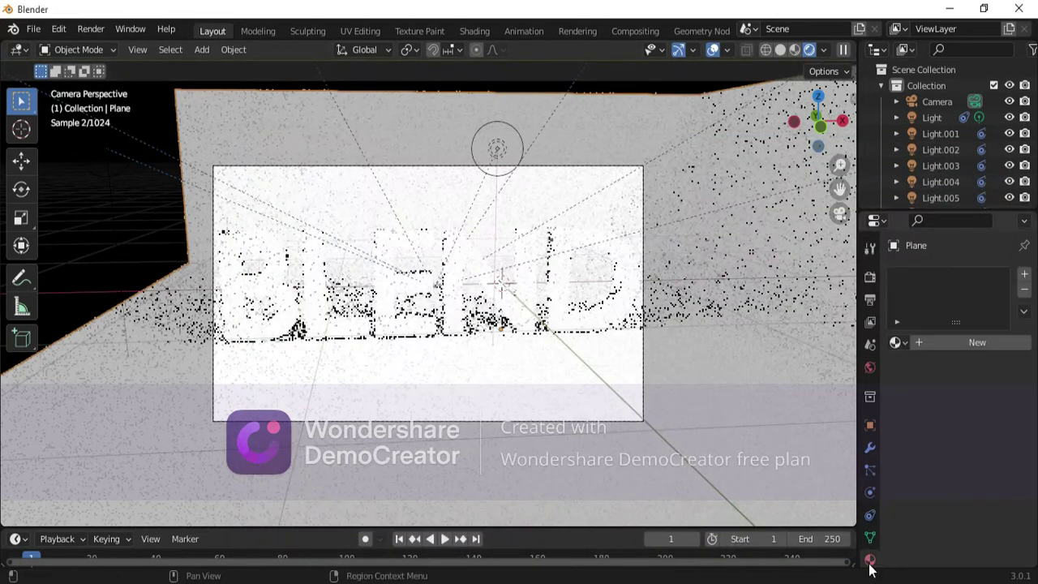
{"action": "scroll", "coordinate": [940, 162], "scroll_direction": "down", "scroll_amount": 3}
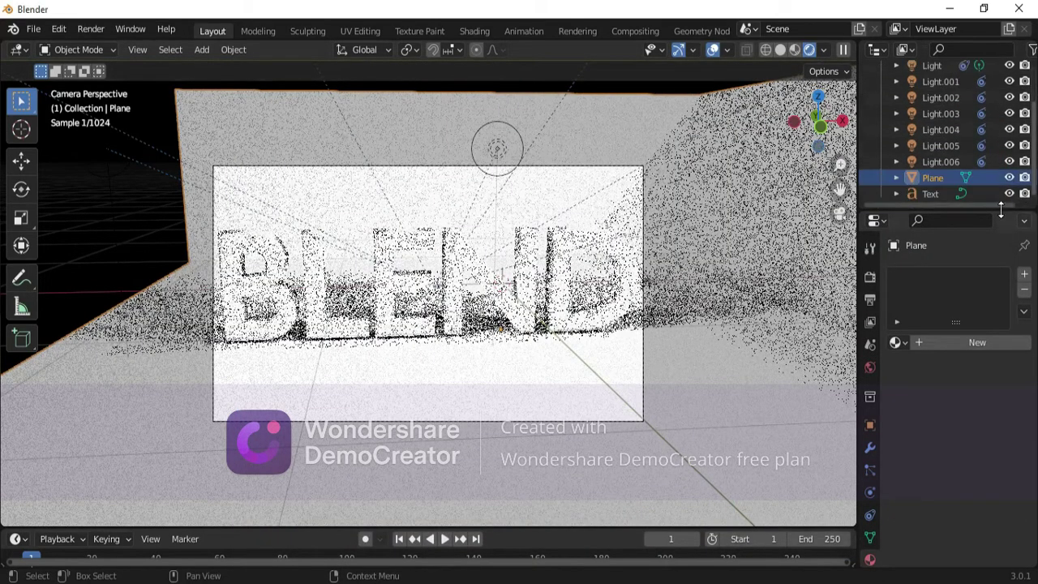
{"action": "left_click", "coordinate": [940, 193]}
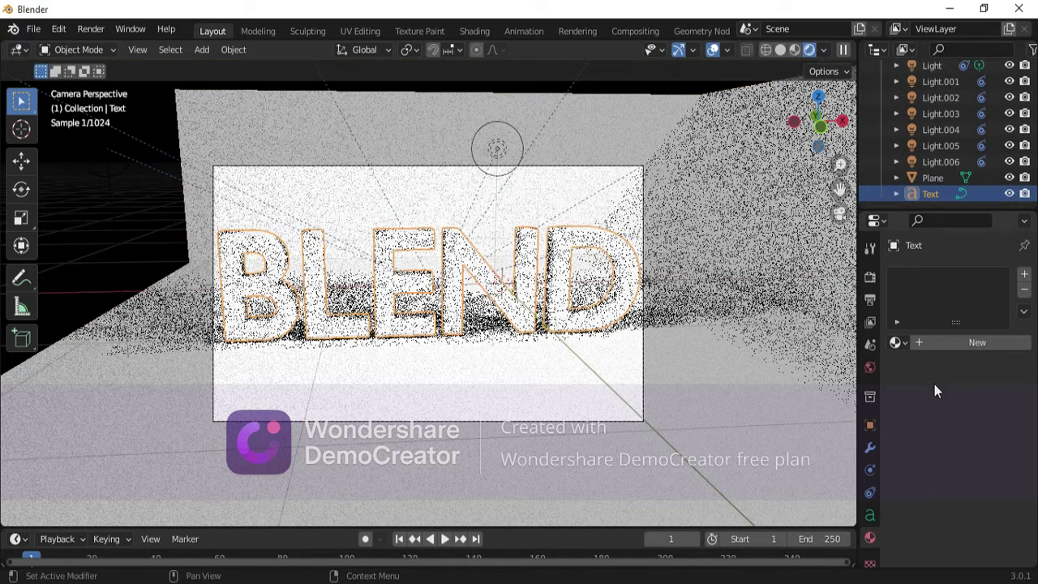
{"action": "left_click", "coordinate": [991, 344]}
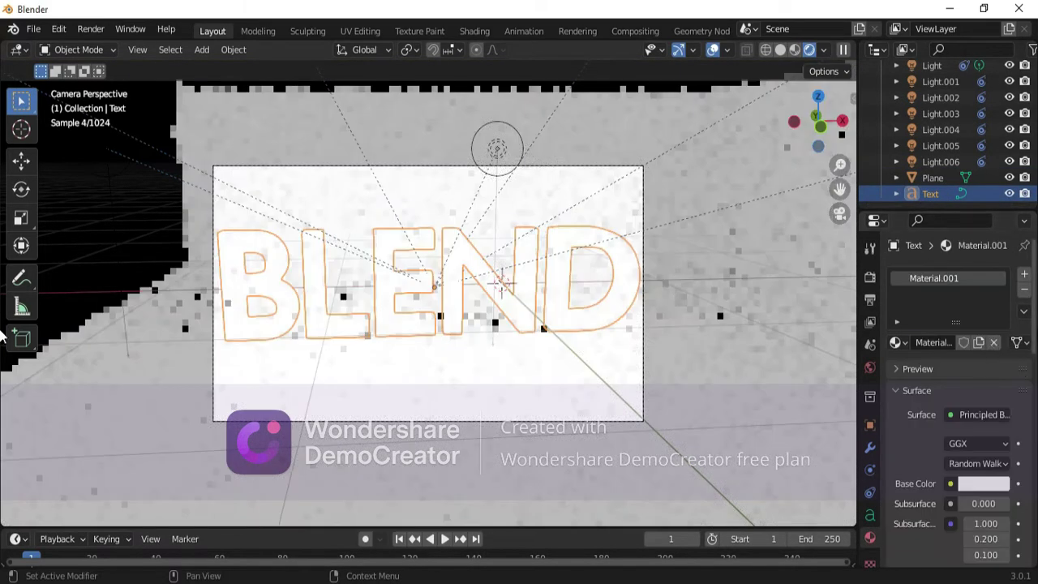
Paste a hex base colour into Material.001, then undo it to keep the light colour.
{"action": "left_click", "coordinate": [977, 485]}
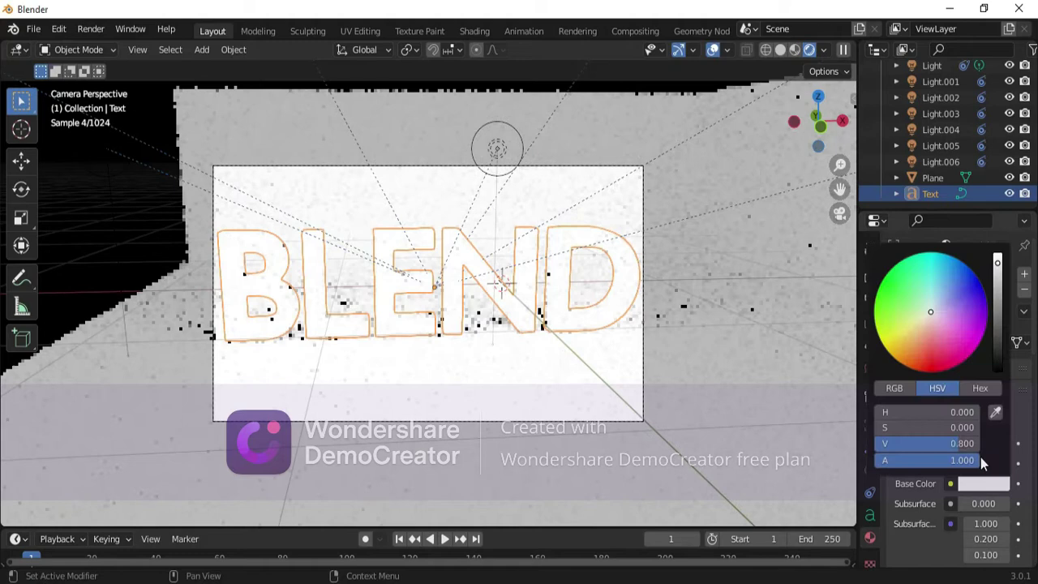
{"action": "left_click", "coordinate": [981, 390]}
{"action": "left_click", "coordinate": [909, 412]}
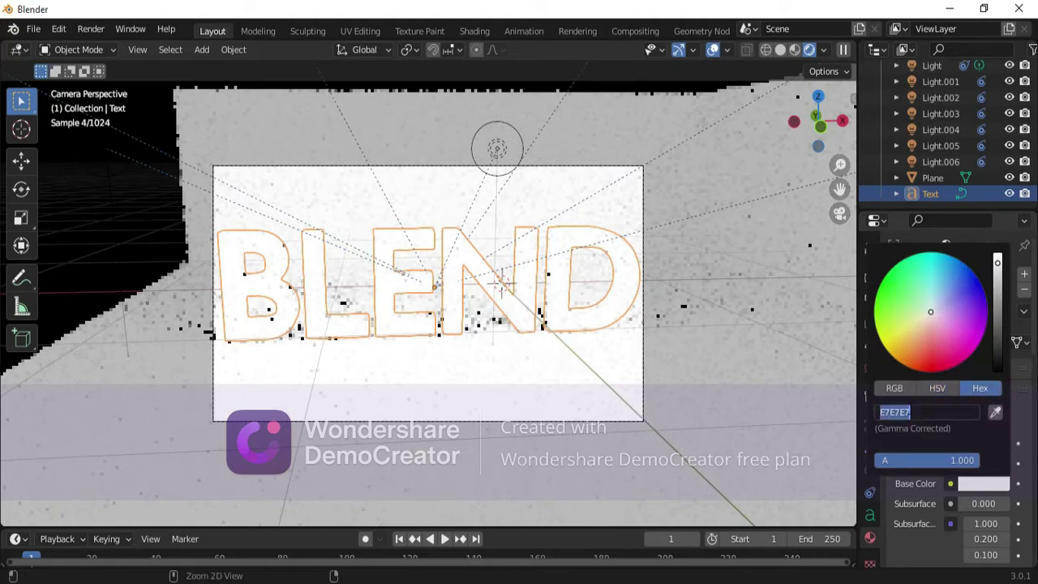
{"action": "type", "text": "363C3D"}
{"action": "key", "text": "Return"}
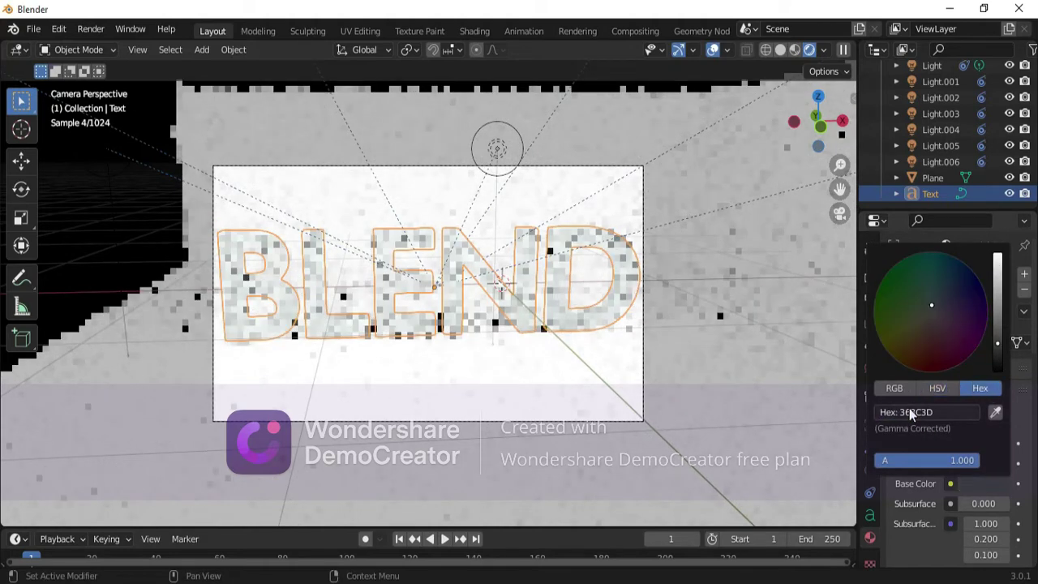
{"action": "key", "text": "ctrl+z"}
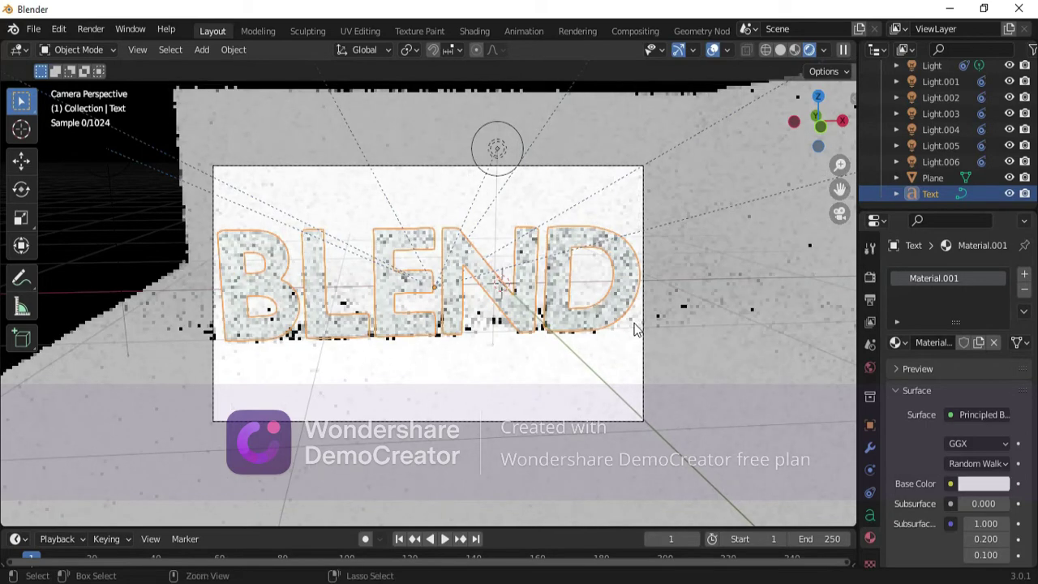
Add a new Material.002 to the Plane with base colour hex 363C3D.
{"action": "left_click", "coordinate": [745, 410]}
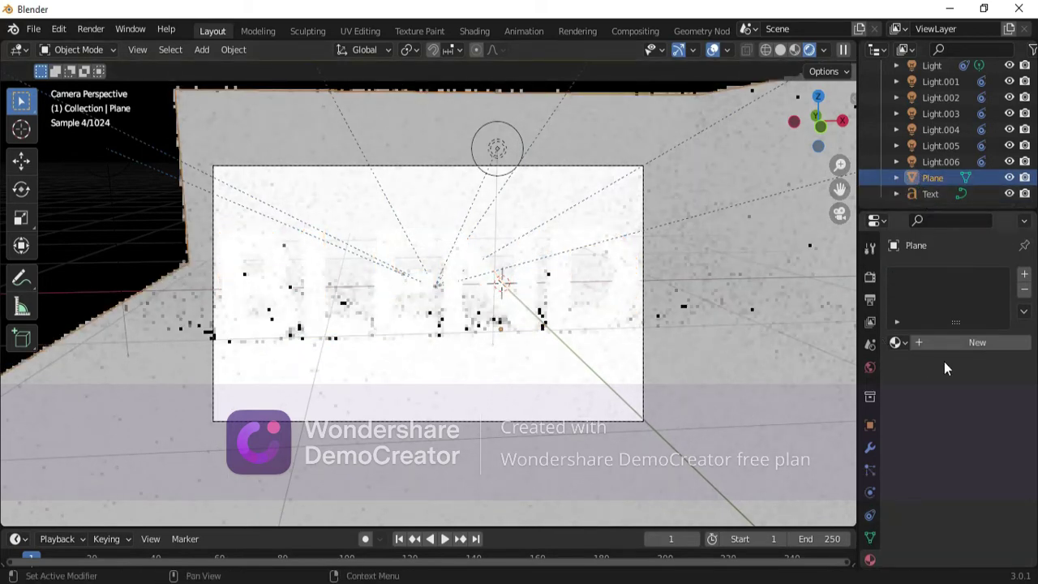
{"action": "left_click", "coordinate": [972, 343]}
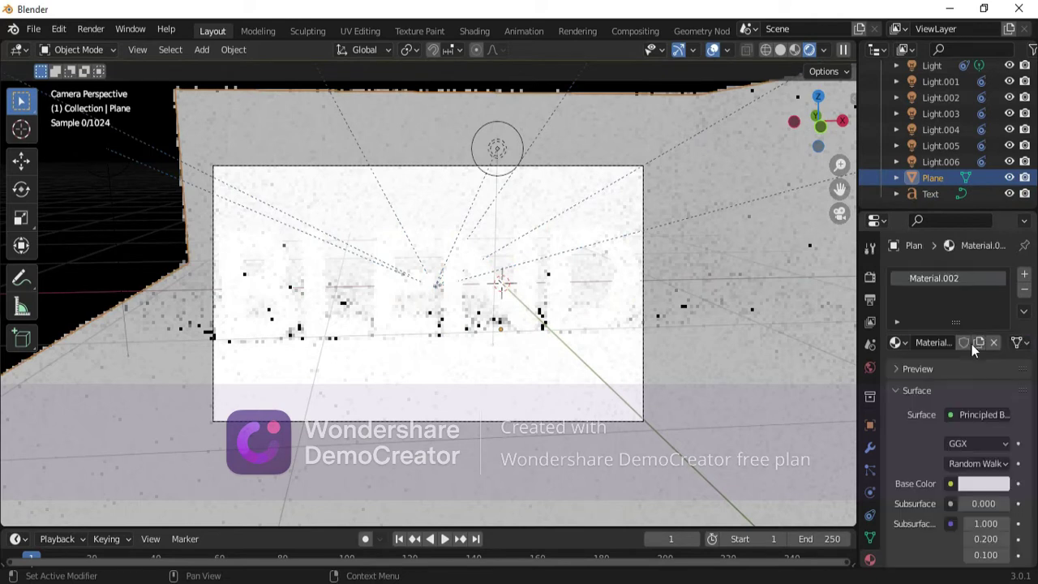
{"action": "left_click", "coordinate": [988, 483]}
{"action": "left_click", "coordinate": [924, 412]}
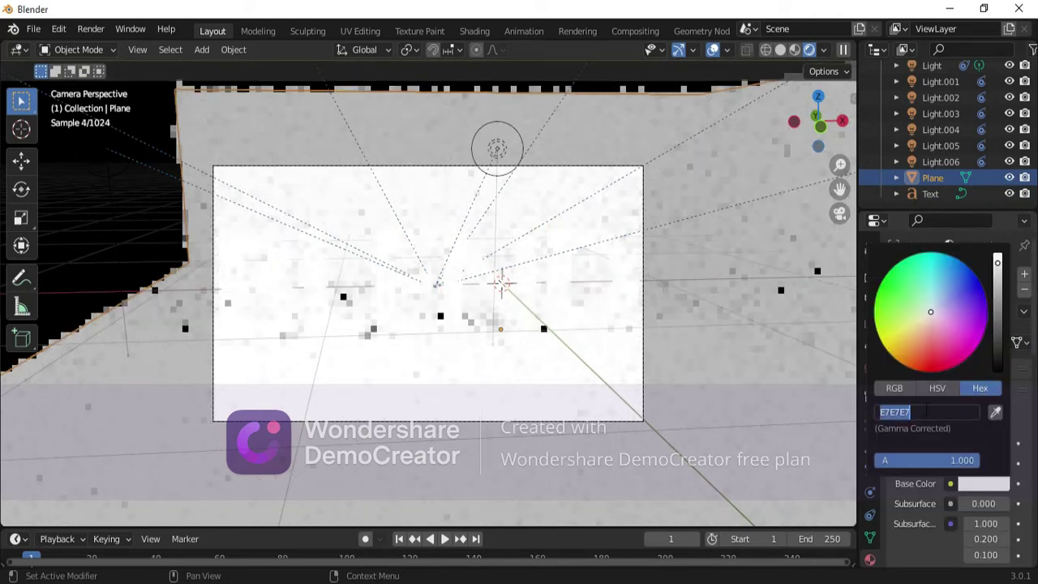
{"action": "type", "text": "363C3D"}
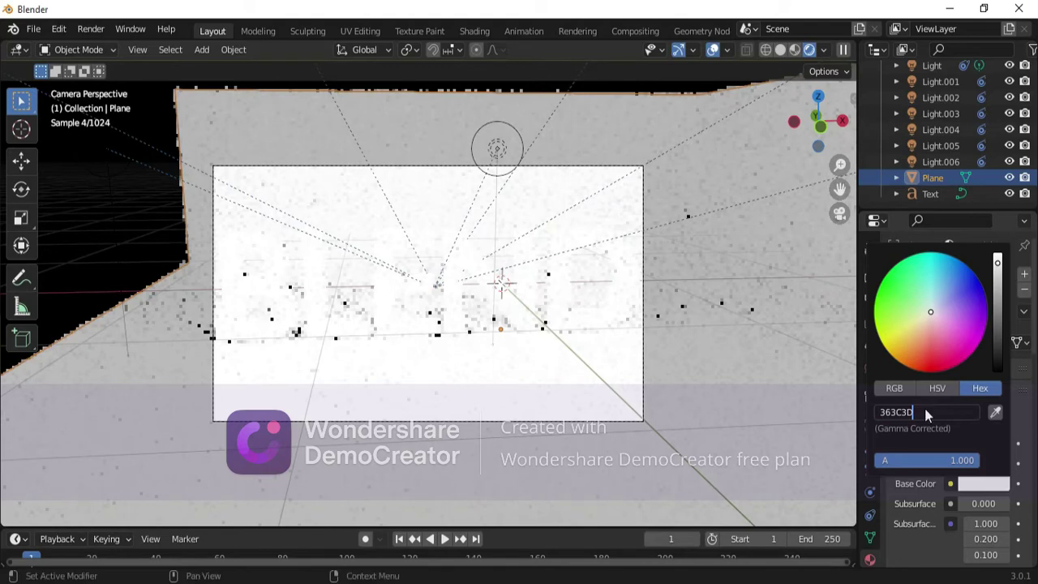
{"action": "key", "text": "Return"}
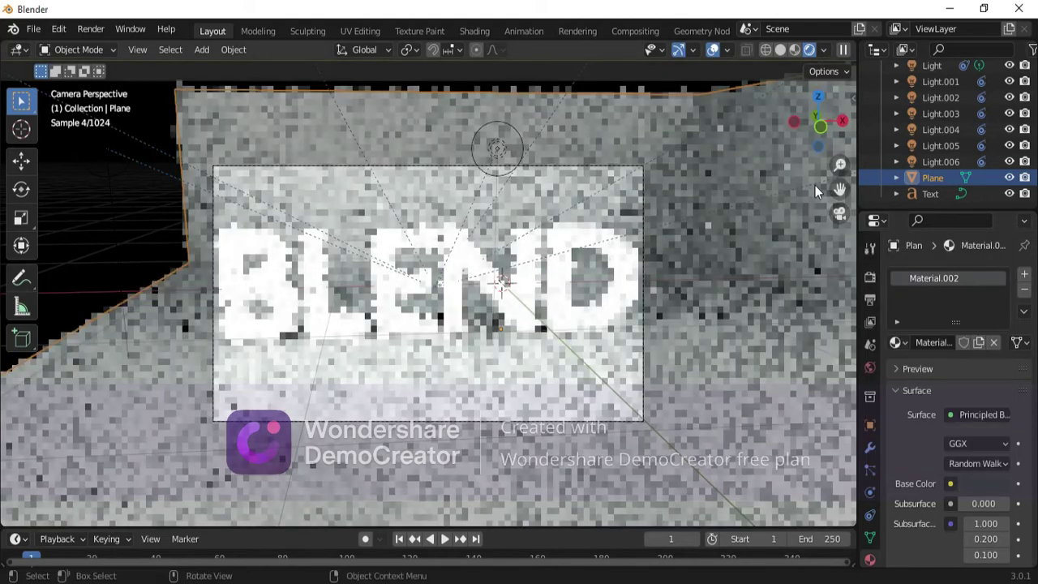
{"action": "scroll", "coordinate": [1024, 491], "scroll_direction": "down", "scroll_amount": 10}
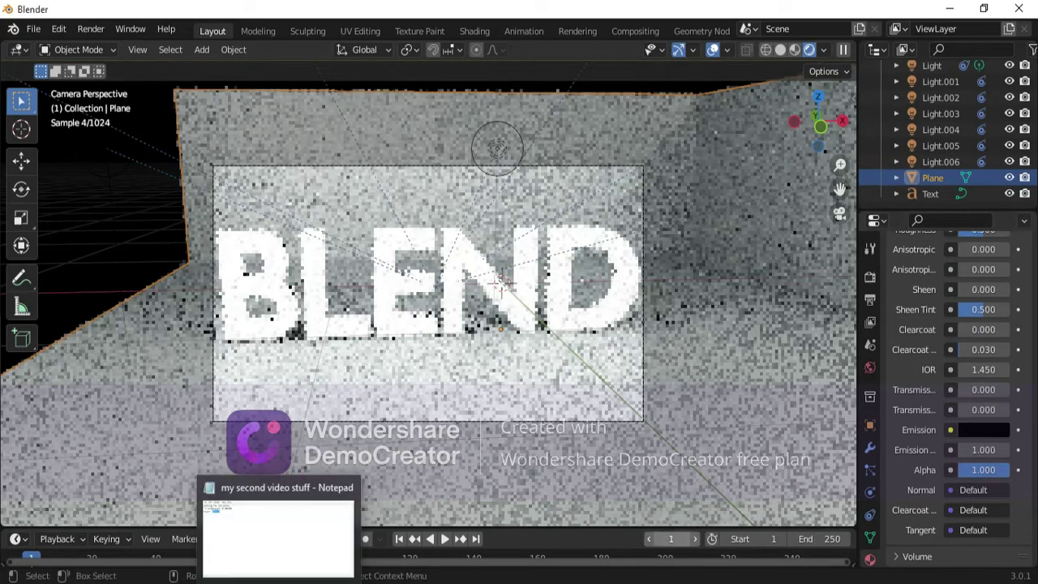
Set the plane material's Transmission to 0.304348 from the notes, then drag it up to 1.000.
{"action": "left_click", "coordinate": [333, 498]}
{"action": "left_click_drag", "start_coordinate": [385, 201], "coordinate": [332, 202]}
{"action": "key", "text": "ctrl+c"}
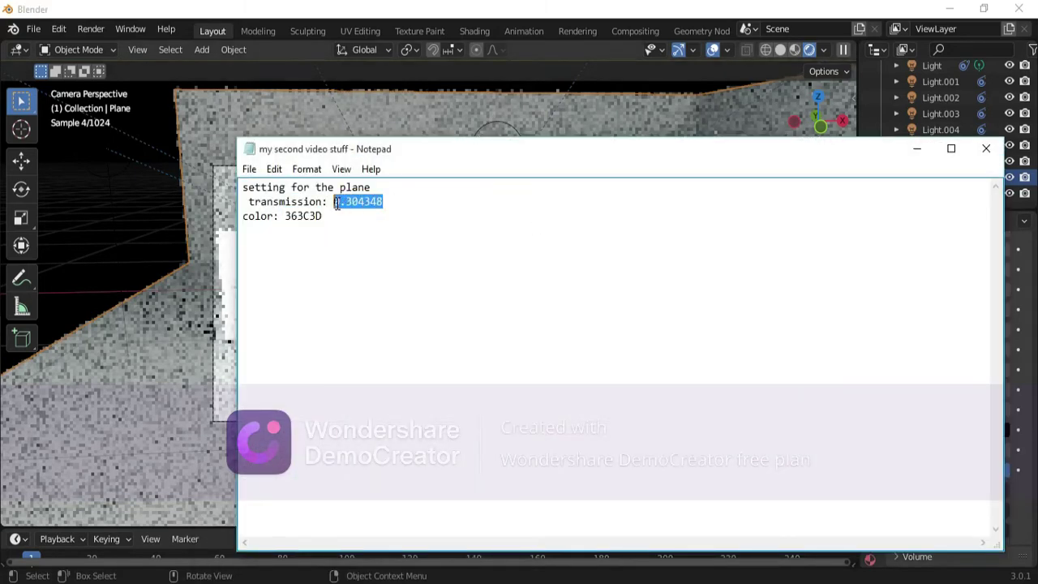
{"action": "key", "text": "BackSpace"}
{"action": "type", "text": "363C3D"}
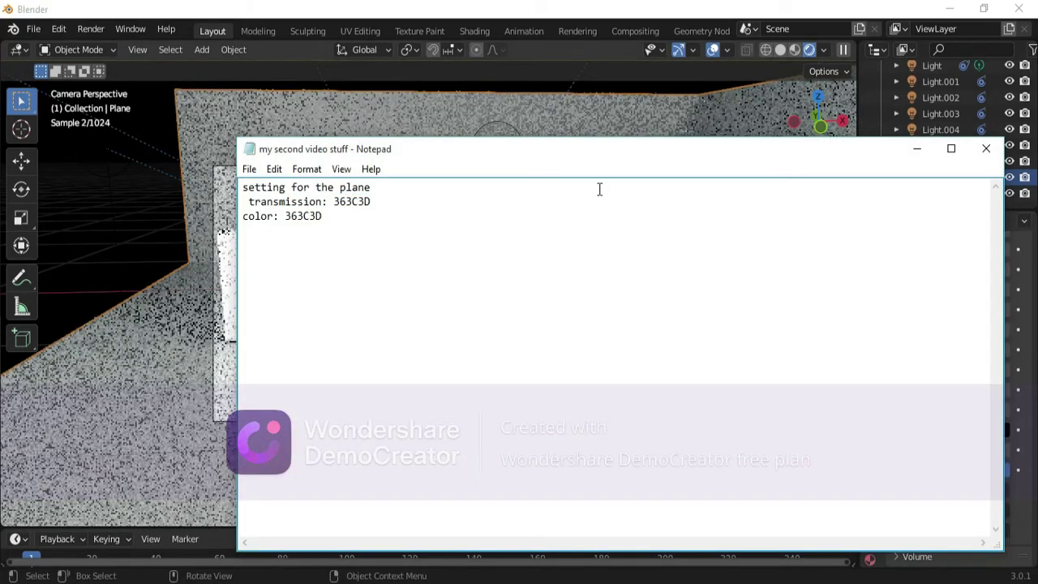
{"action": "key", "text": "ctrl+z"}
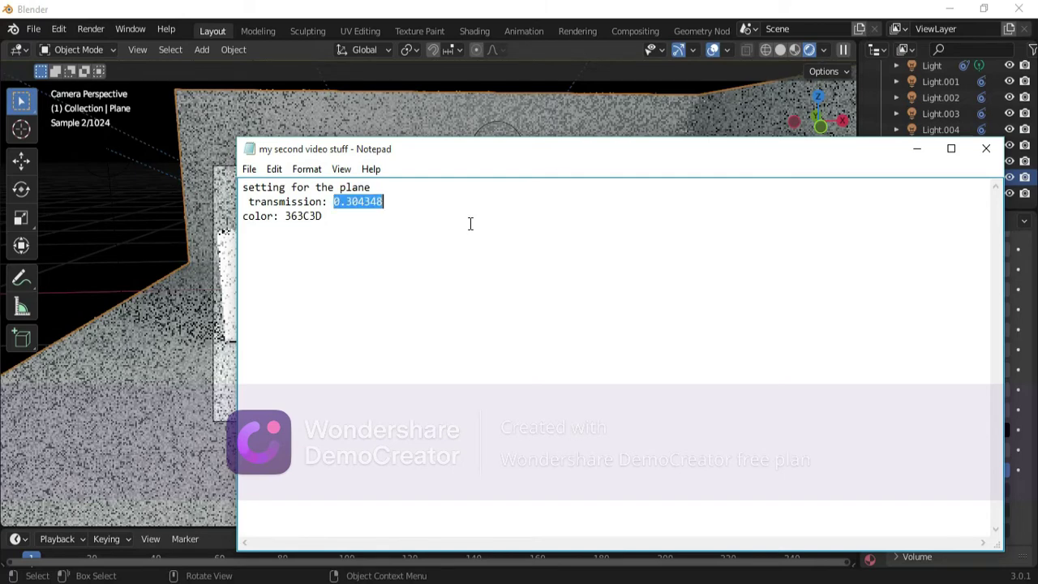
{"action": "left_click", "coordinate": [917, 151]}
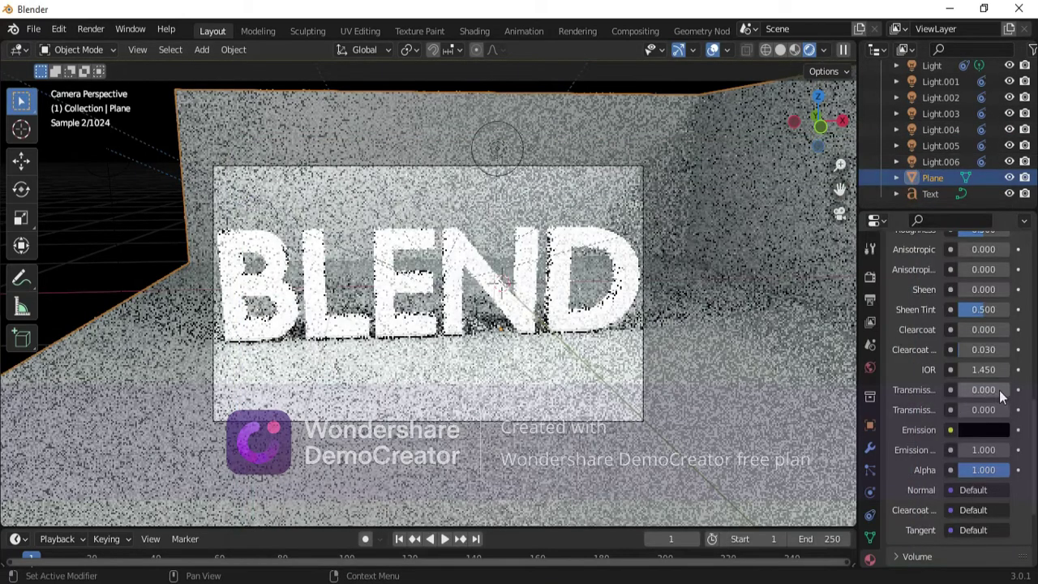
{"action": "left_click", "coordinate": [979, 386]}
{"action": "key", "text": "ctrl+v"}
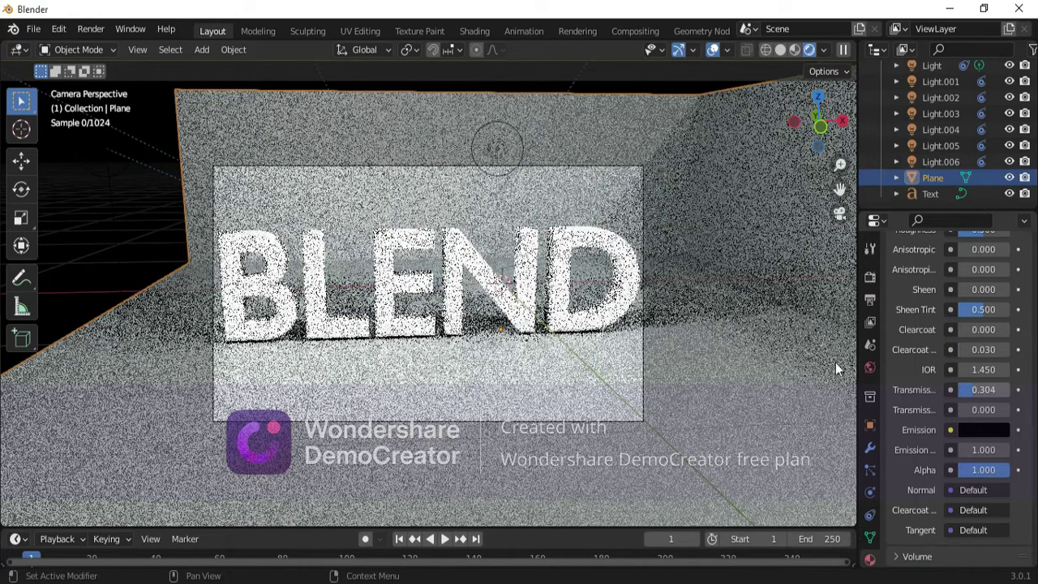
{"action": "key", "text": "Return"}
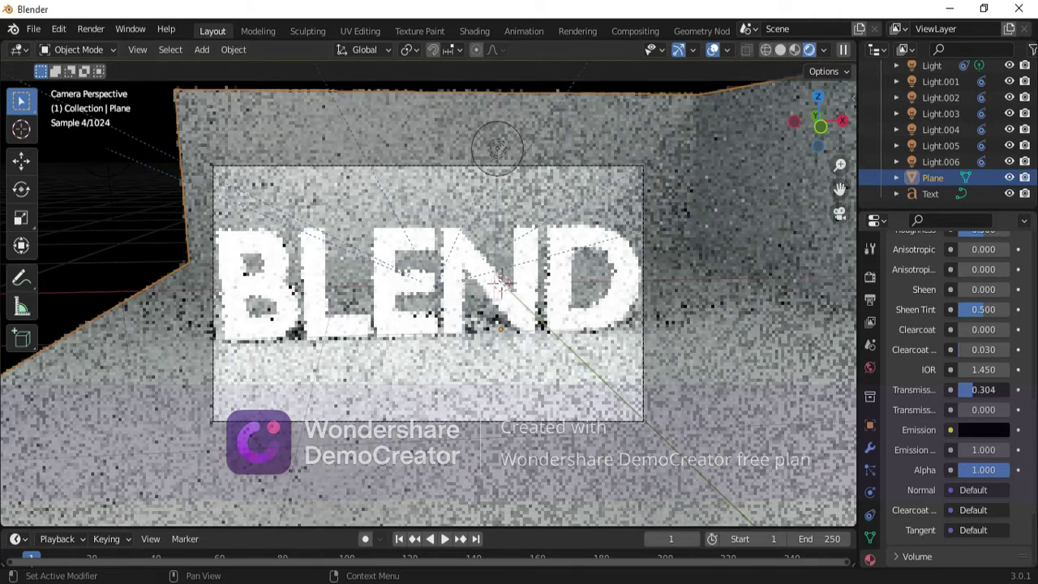
{"action": "mouse_move", "coordinate": [988, 389]}
{"action": "left_mouse_down"}
{"action": "mouse_move", "coordinate": [999, 389]}
{"action": "mouse_move", "coordinate": [972, 389]}
{"action": "left_mouse_up"}
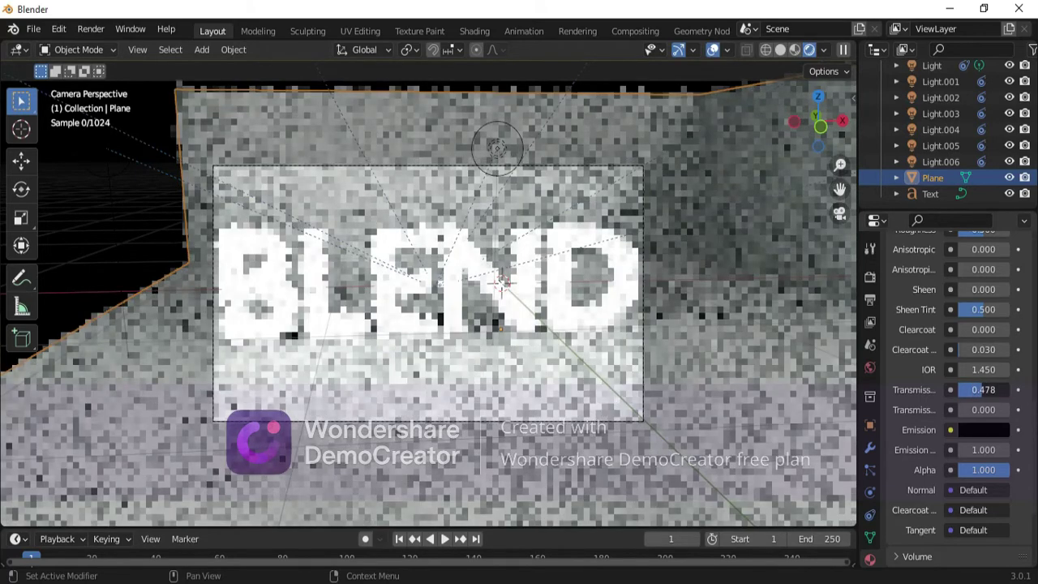
{"action": "left_click_drag", "start_coordinate": [982, 389], "coordinate": [1012, 395]}
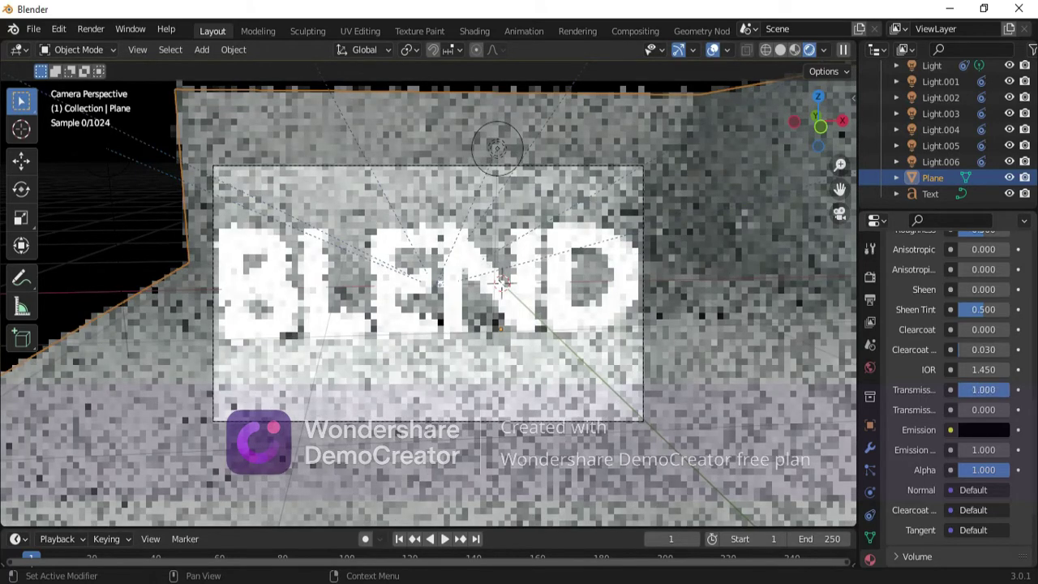
Set the plane material's Roughness to 0.3 after briefly trying 0.03.
{"action": "scroll", "coordinate": [1010, 389], "scroll_direction": "up", "scroll_amount": 2}
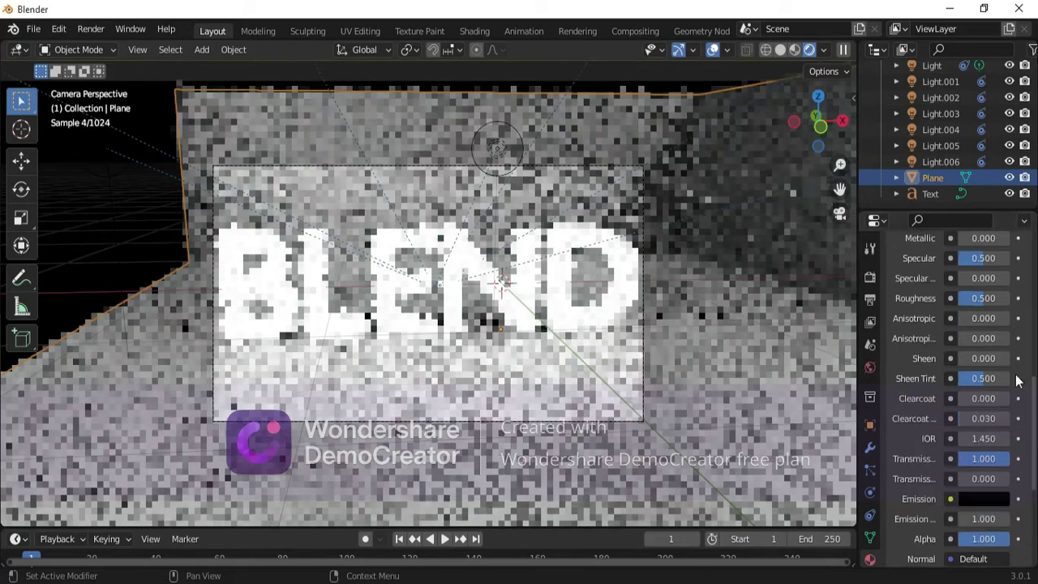
{"action": "scroll", "coordinate": [1008, 373], "scroll_direction": "up", "scroll_amount": 3}
{"action": "mouse_move", "coordinate": [991, 392]}
{"action": "left_mouse_down"}
{"action": "mouse_move", "coordinate": [954, 391]}
{"action": "mouse_move", "coordinate": [975, 393]}
{"action": "left_mouse_up"}
{"action": "left_click", "coordinate": [981, 392]}
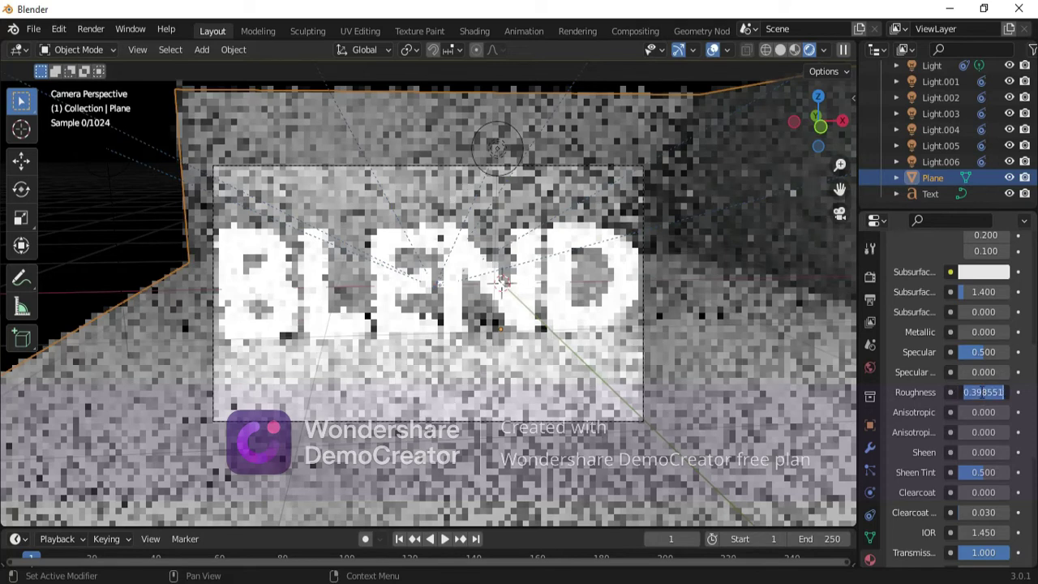
{"action": "type", "text": "0"}
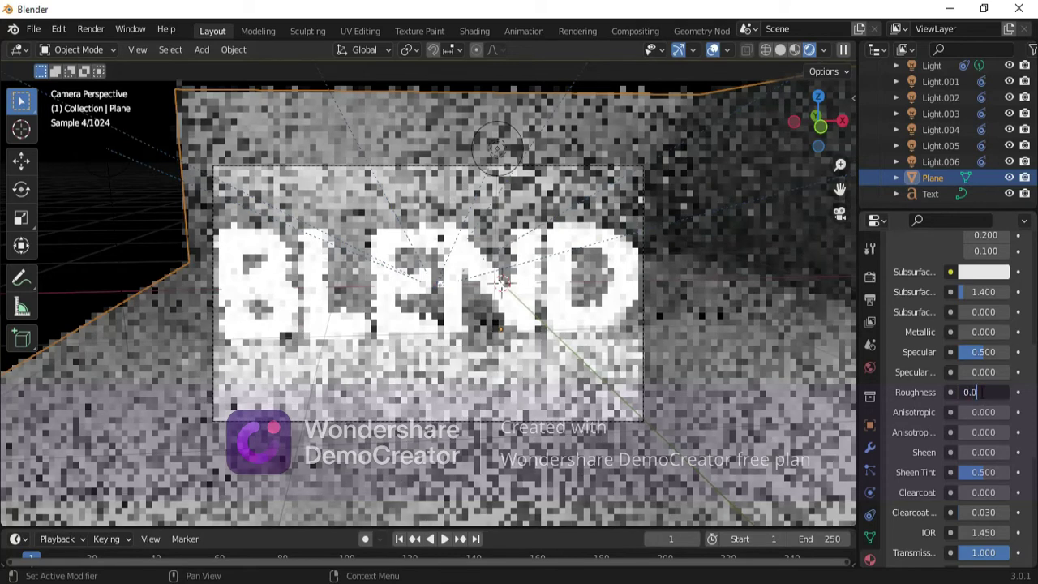
{"action": "type", "text": "3"}
{"action": "key", "text": "Return"}
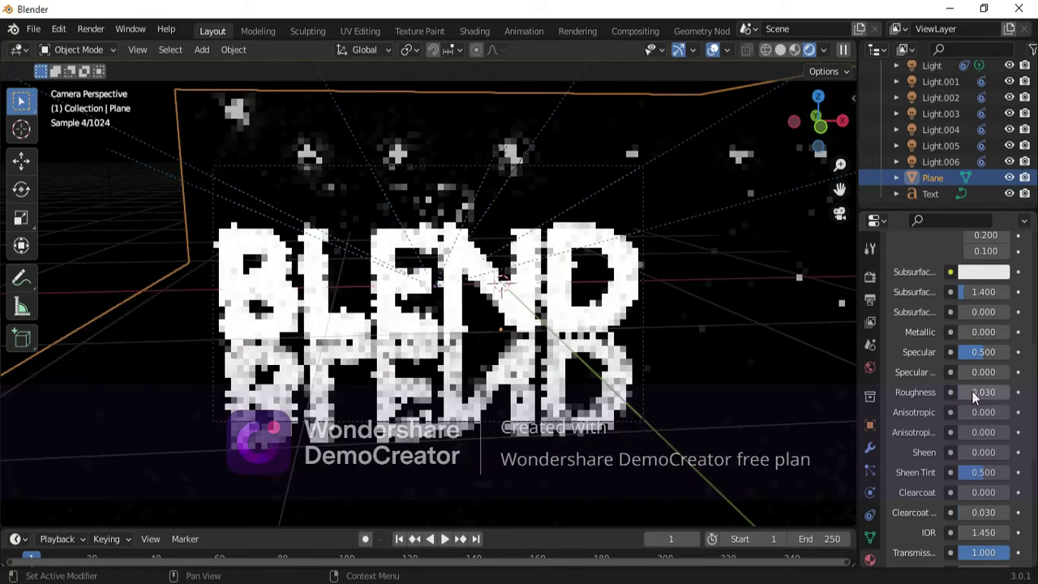
{"action": "left_click", "coordinate": [975, 393]}
{"action": "type", "text": "0."}
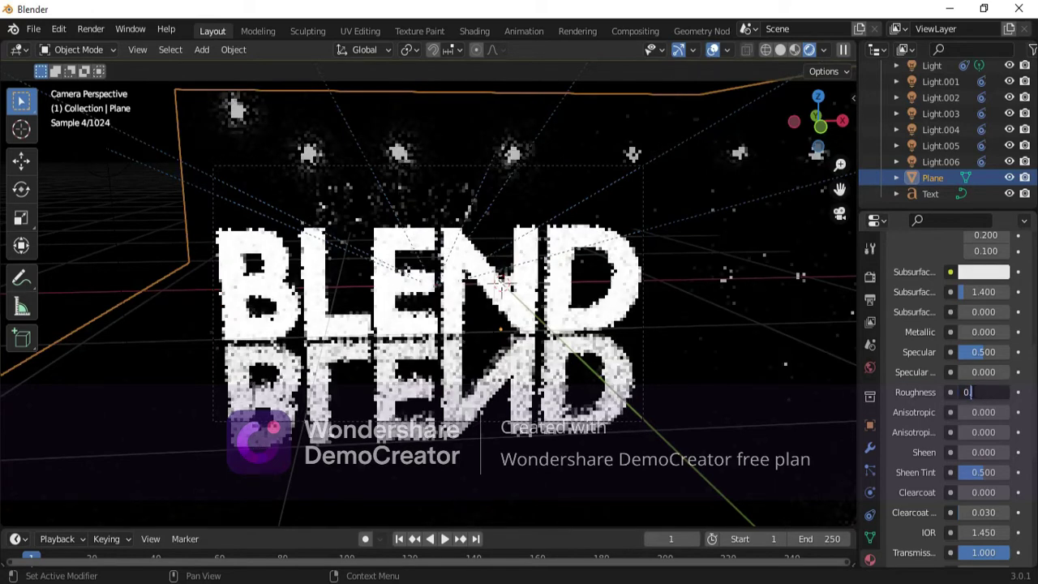
{"action": "type", "text": "3"}
{"action": "key", "text": "Return"}
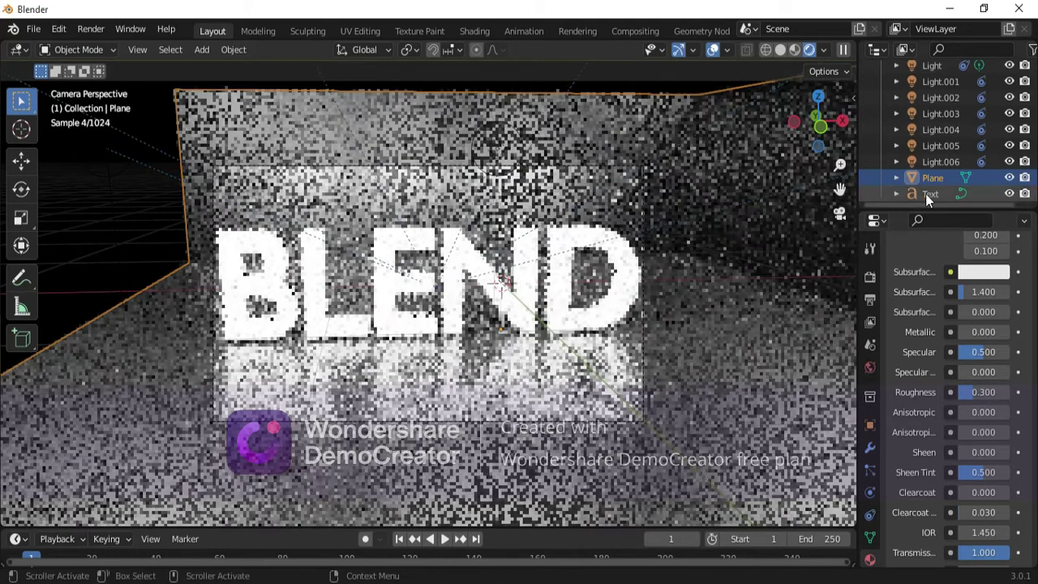
{"action": "left_click", "coordinate": [927, 193]}
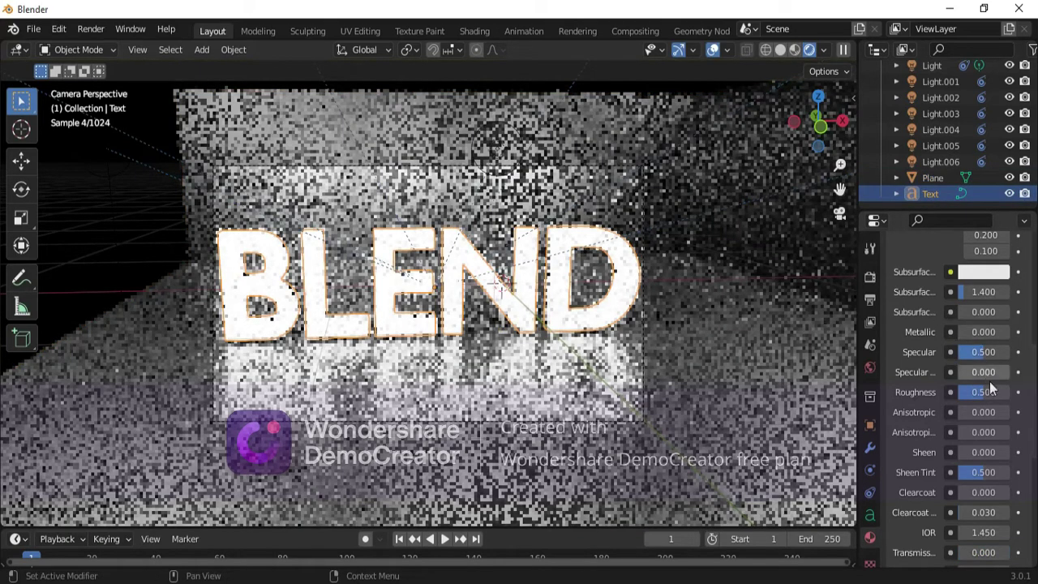
Set the text material's Transmission to 1.000, hide overlays, and make its base colour white.
{"action": "scroll", "coordinate": [960, 381], "scroll_direction": "down", "scroll_amount": 3}
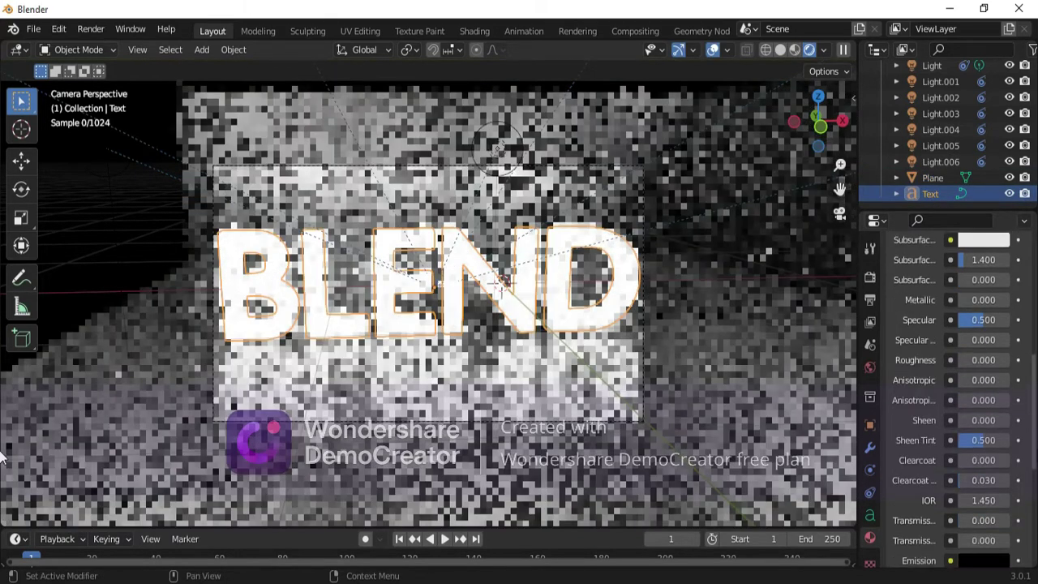
{"action": "scroll", "coordinate": [968, 357], "scroll_direction": "down", "scroll_amount": 3}
{"action": "left_click_drag", "start_coordinate": [971, 318], "coordinate": [1009, 319]}
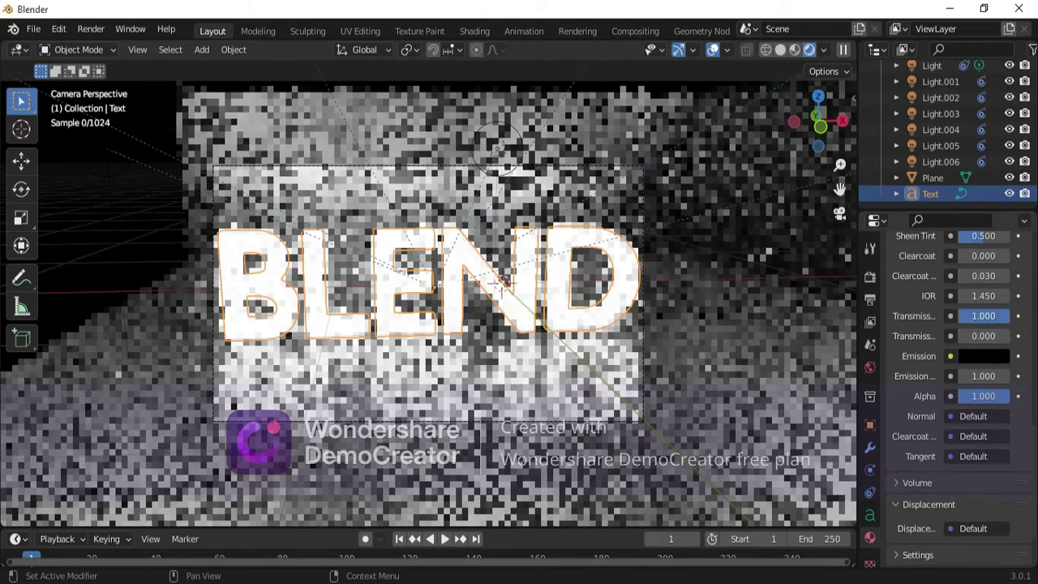
{"action": "left_click", "coordinate": [714, 49]}
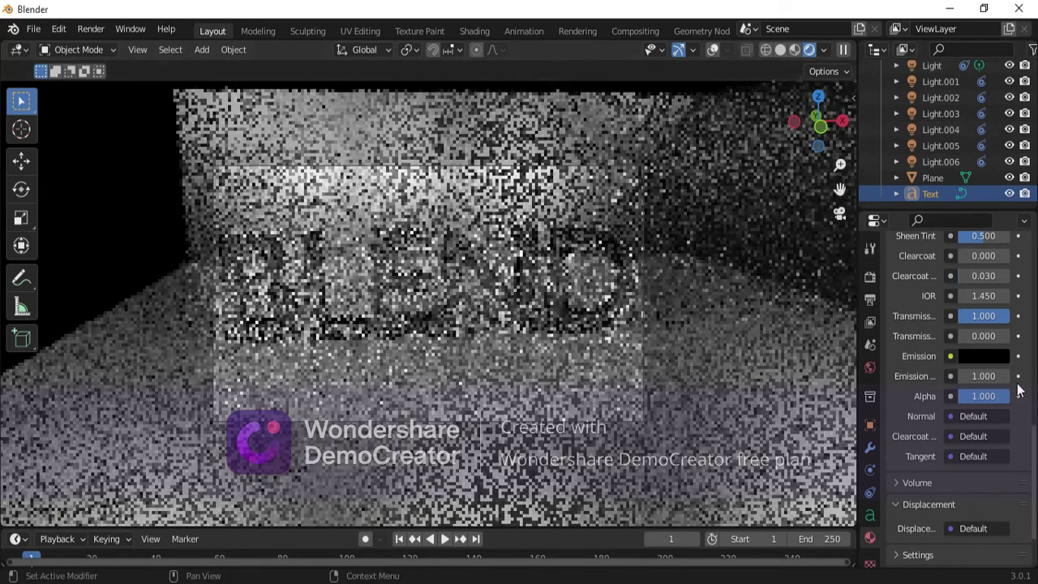
{"action": "scroll", "coordinate": [986, 303], "scroll_direction": "up", "scroll_amount": 10}
{"action": "left_click", "coordinate": [987, 337]}
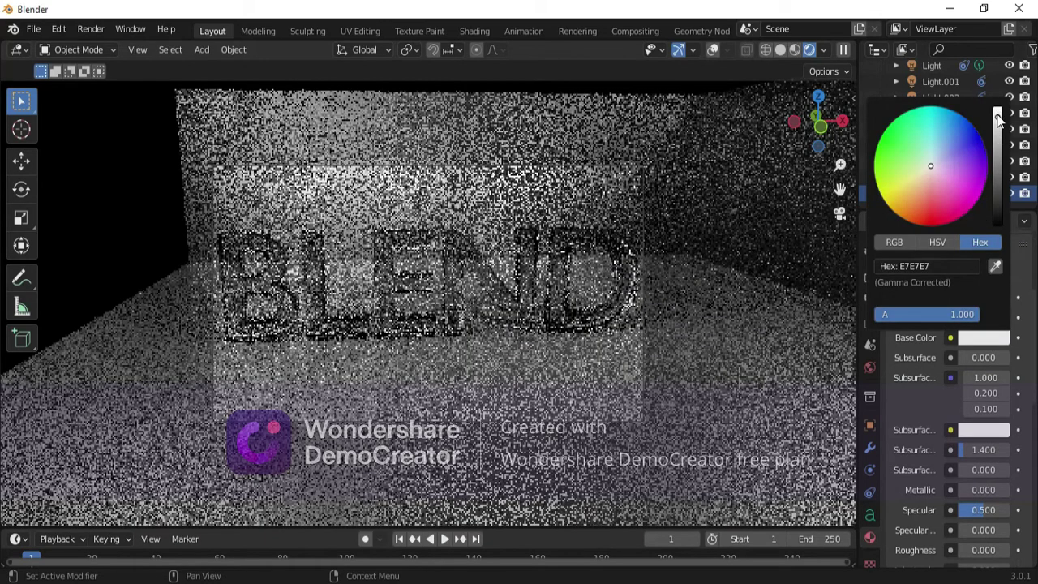
{"action": "left_click_drag", "start_coordinate": [997, 115], "coordinate": [998, 107]}
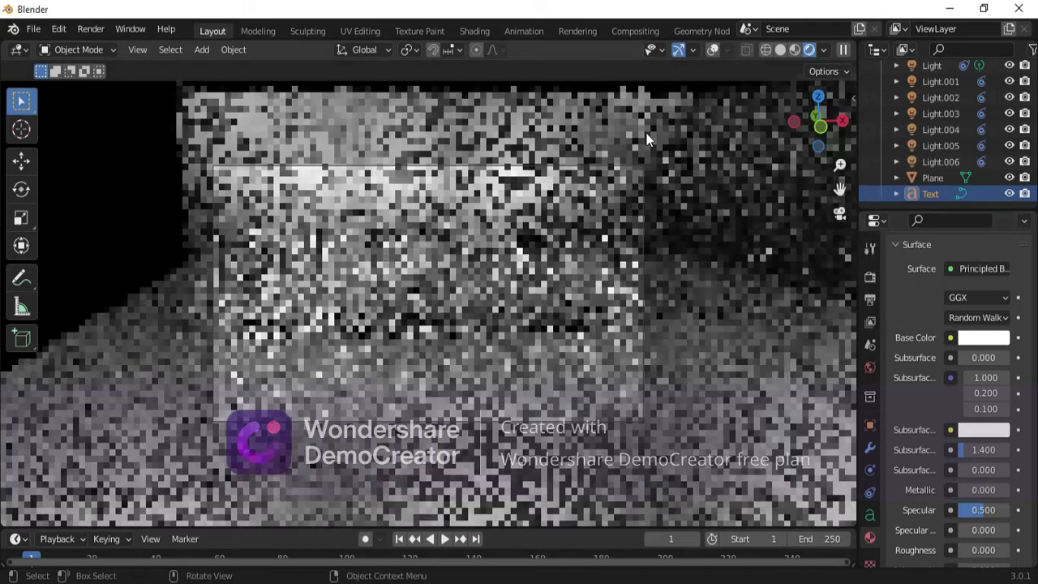
Set the Power of Light.006 and Light.005 to 500 W.
{"action": "left_click", "coordinate": [949, 162]}
{"action": "left_click", "coordinate": [976, 384]}
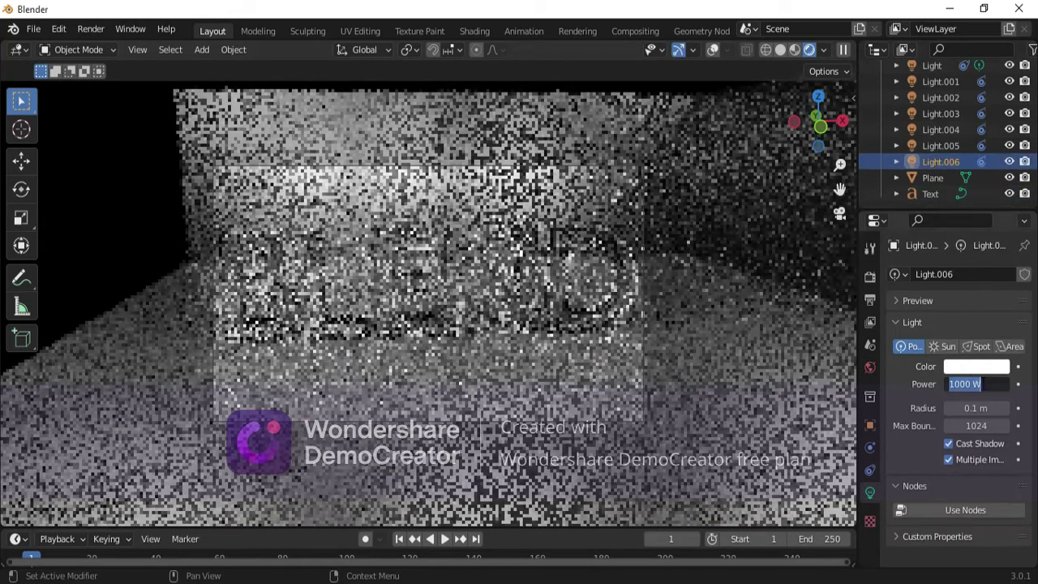
{"action": "type", "text": "500"}
{"action": "key", "text": "Return"}
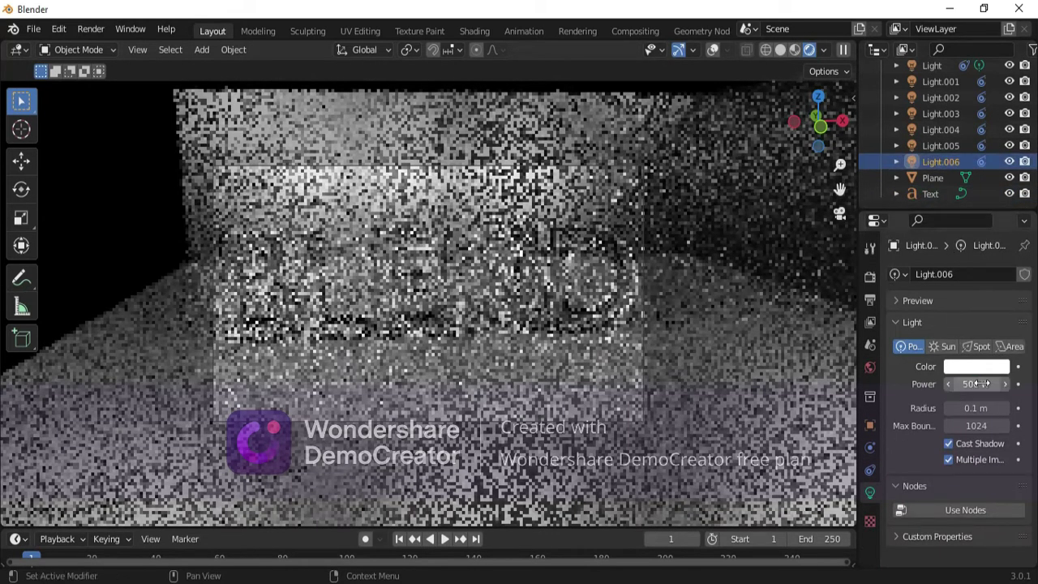
{"action": "left_click", "coordinate": [941, 142]}
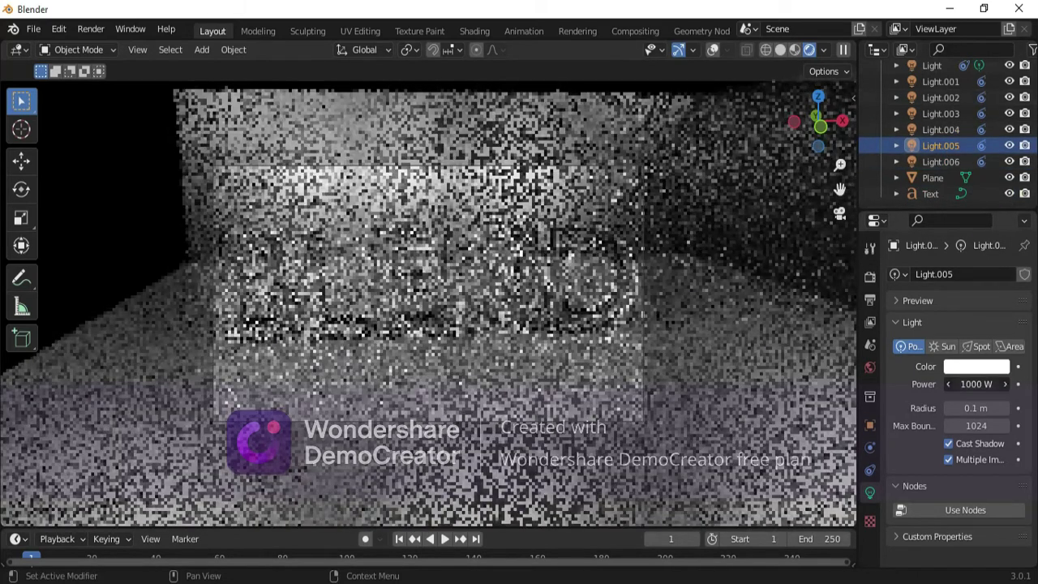
{"action": "double_click", "coordinate": [977, 384]}
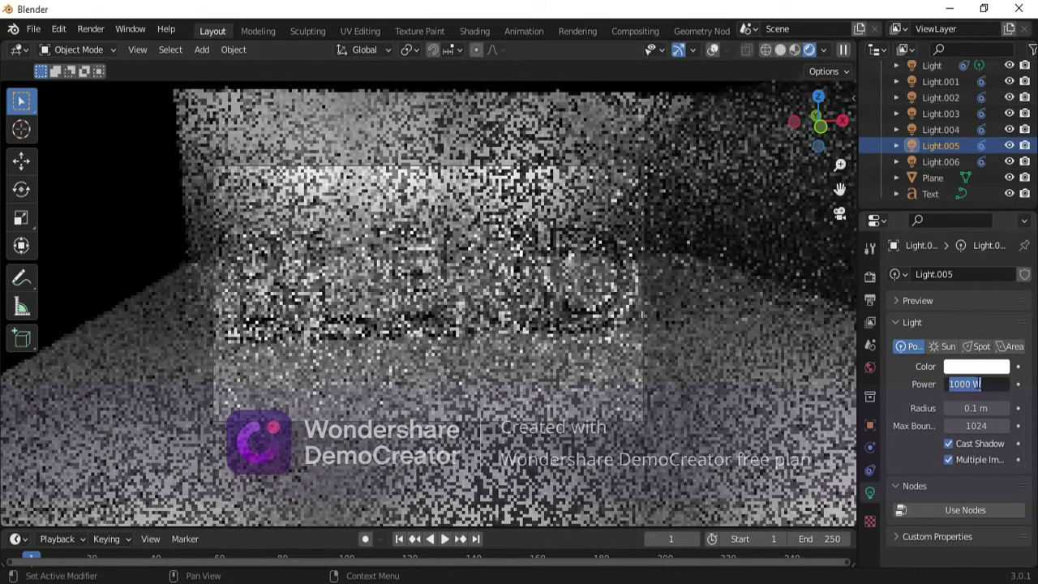
{"action": "type", "text": "5"}
{"action": "key", "text": "Return"}
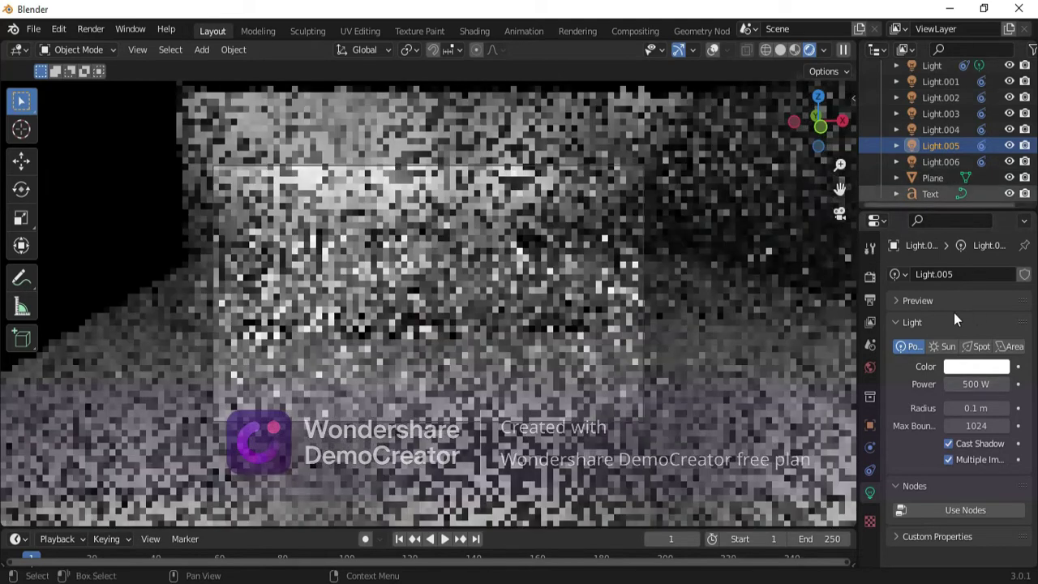
Tint Light.005 and Light.006 light blue with their Color pickers.
{"action": "left_click", "coordinate": [972, 367]}
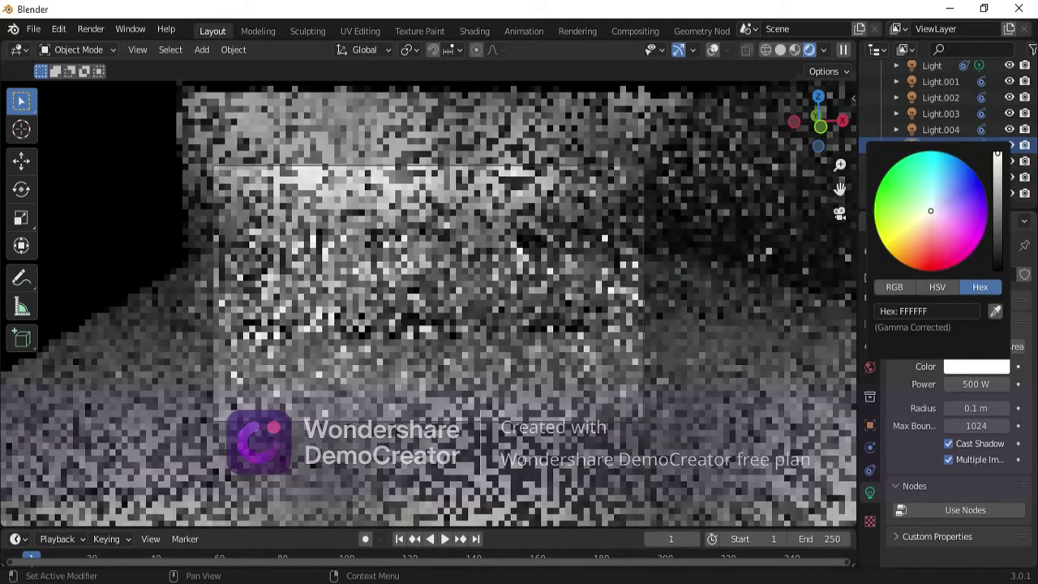
{"action": "left_click", "coordinate": [935, 195]}
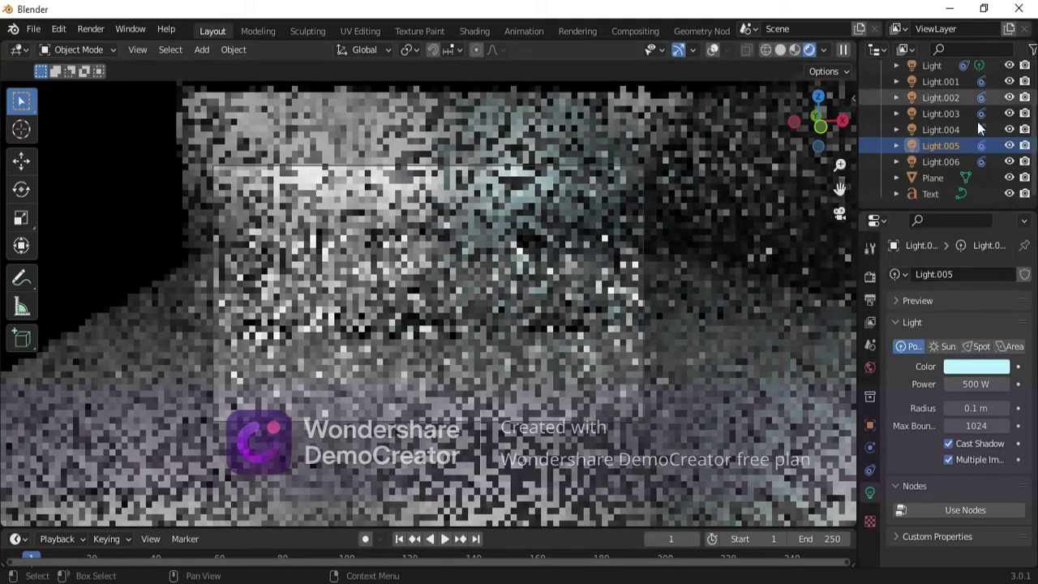
{"action": "left_click", "coordinate": [941, 162]}
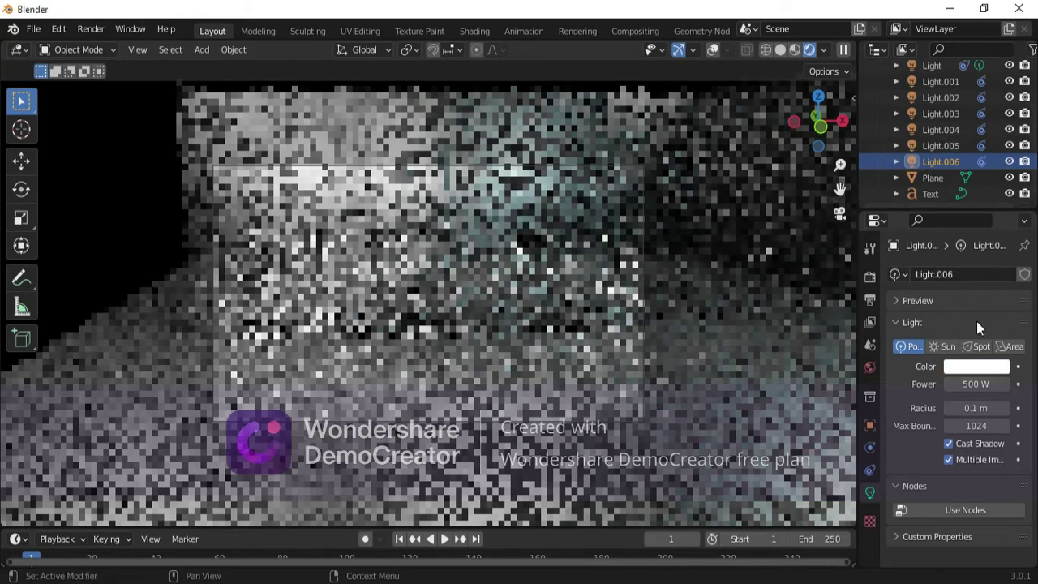
{"action": "left_click", "coordinate": [972, 368]}
{"action": "left_click", "coordinate": [937, 188]}
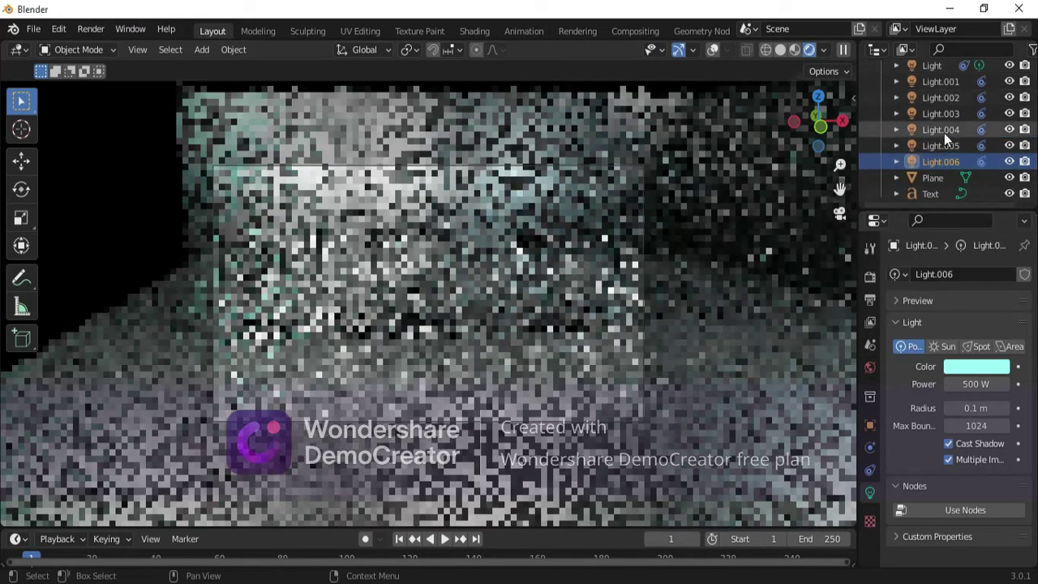
Set Light.004 and Light.003 to 500 W, then show the Output Properties.
{"action": "left_click", "coordinate": [942, 131]}
{"action": "left_click", "coordinate": [977, 383]}
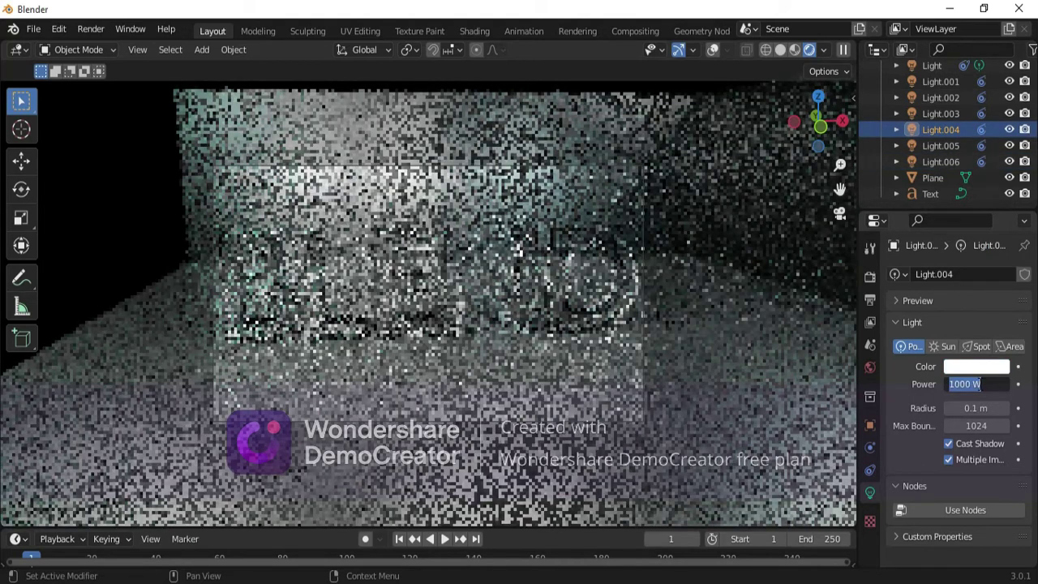
{"action": "type", "text": "500"}
{"action": "key", "text": "Return"}
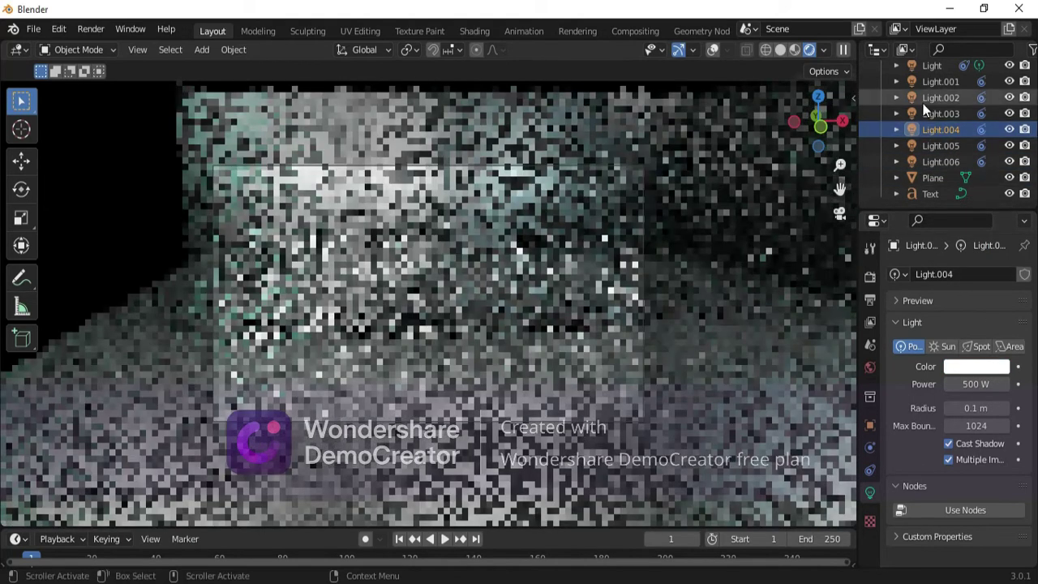
{"action": "left_click", "coordinate": [932, 114]}
{"action": "left_click", "coordinate": [979, 383]}
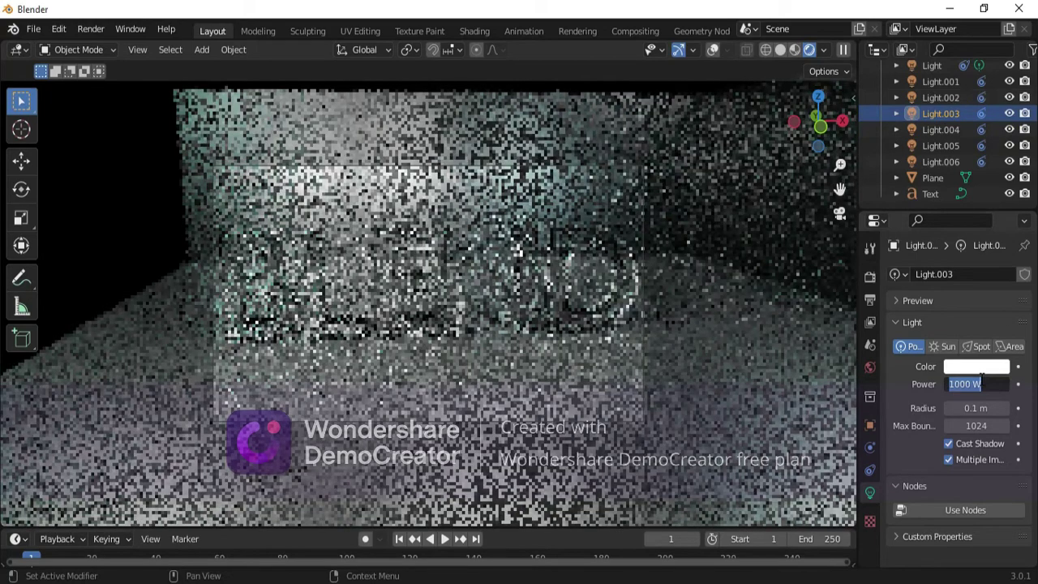
{"action": "type", "text": "500"}
{"action": "key", "text": "Return"}
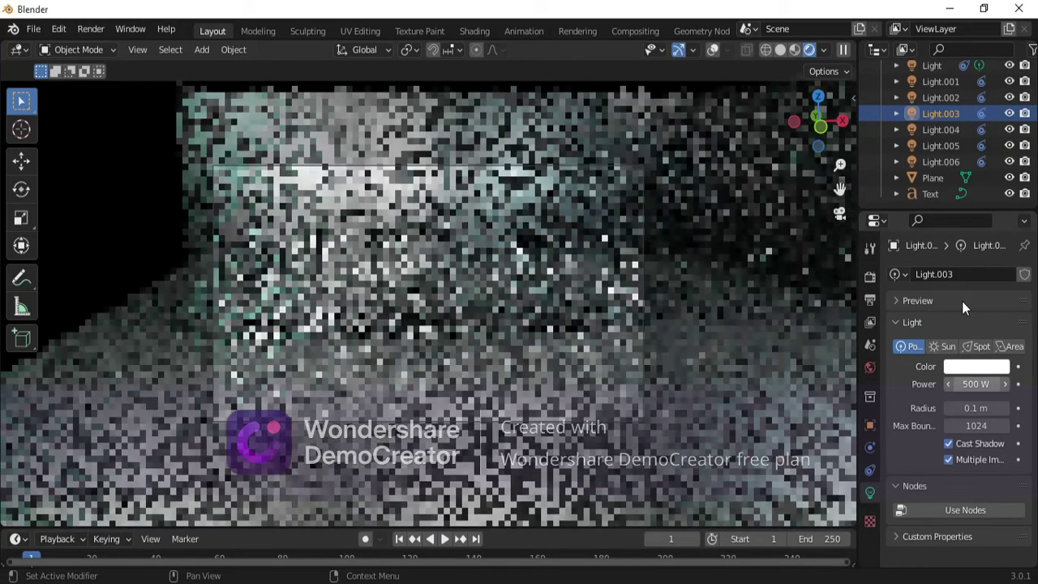
{"action": "left_click", "coordinate": [869, 299]}
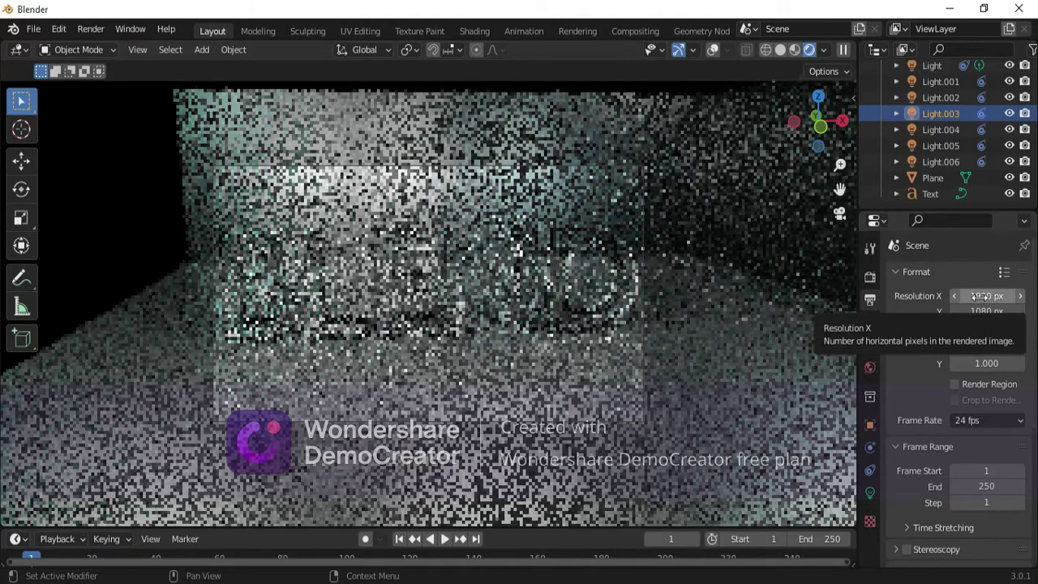
Set Resolution X and Resolution Y both to 720 px.
{"action": "left_click", "coordinate": [983, 296]}
{"action": "type", "text": "7"}
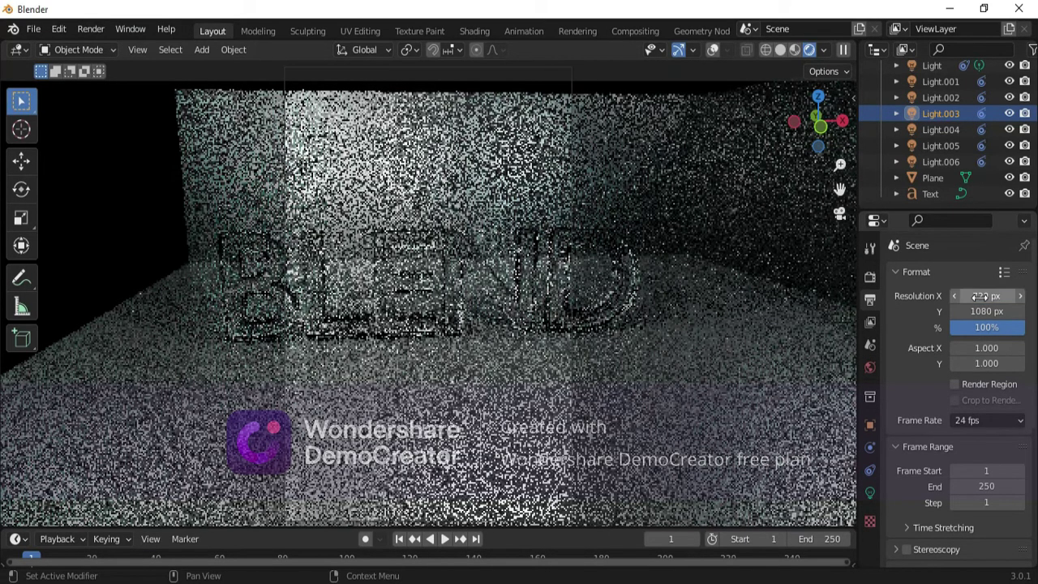
{"action": "key", "text": "Return"}
{"action": "left_click", "coordinate": [981, 311]}
{"action": "type", "text": "72"}
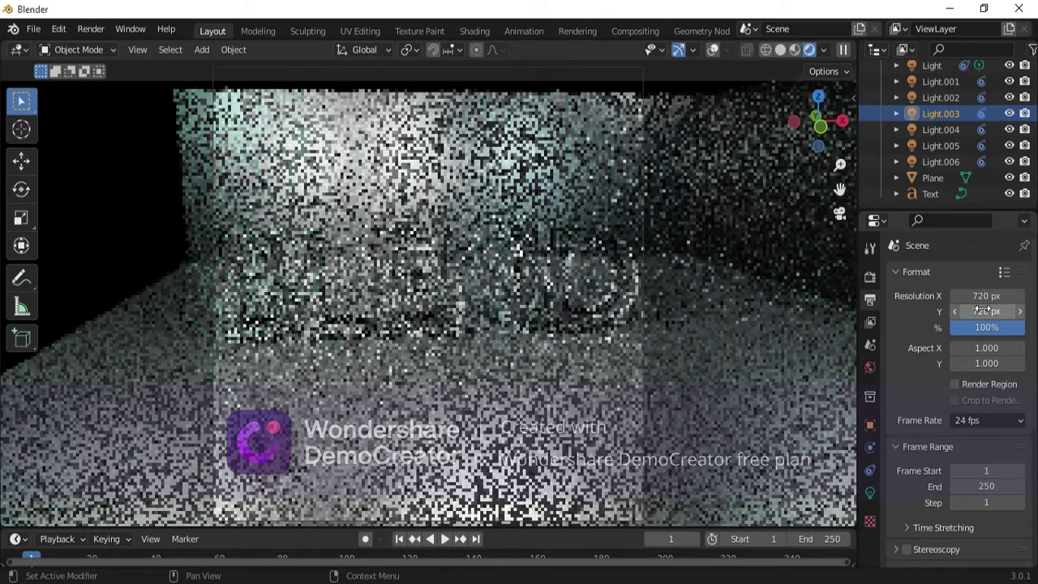
{"action": "key", "text": "Return"}
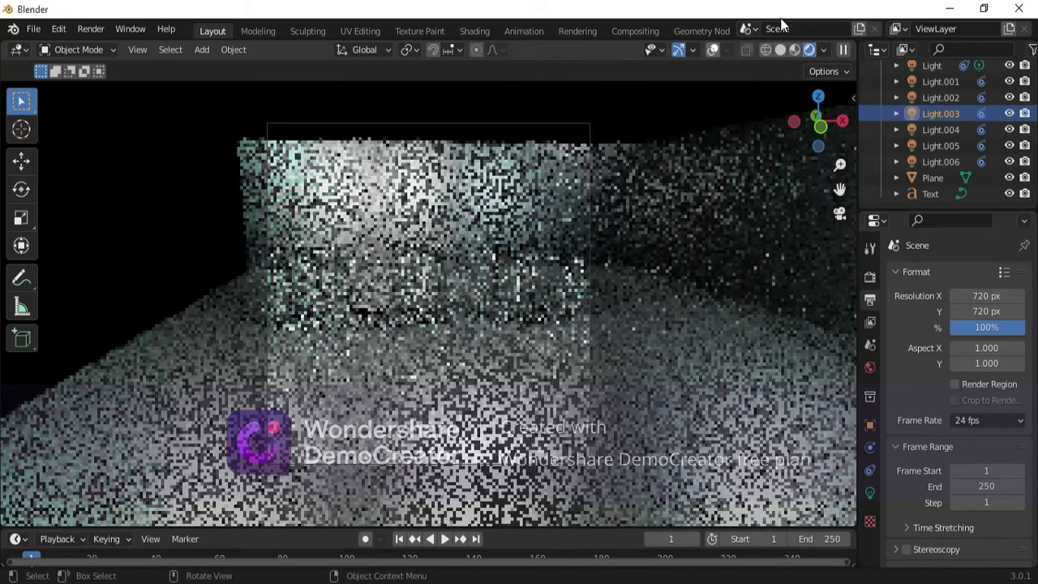
Show overlays, select the camera and raise it along Z in Solid shading.
{"action": "left_click", "coordinate": [713, 50]}
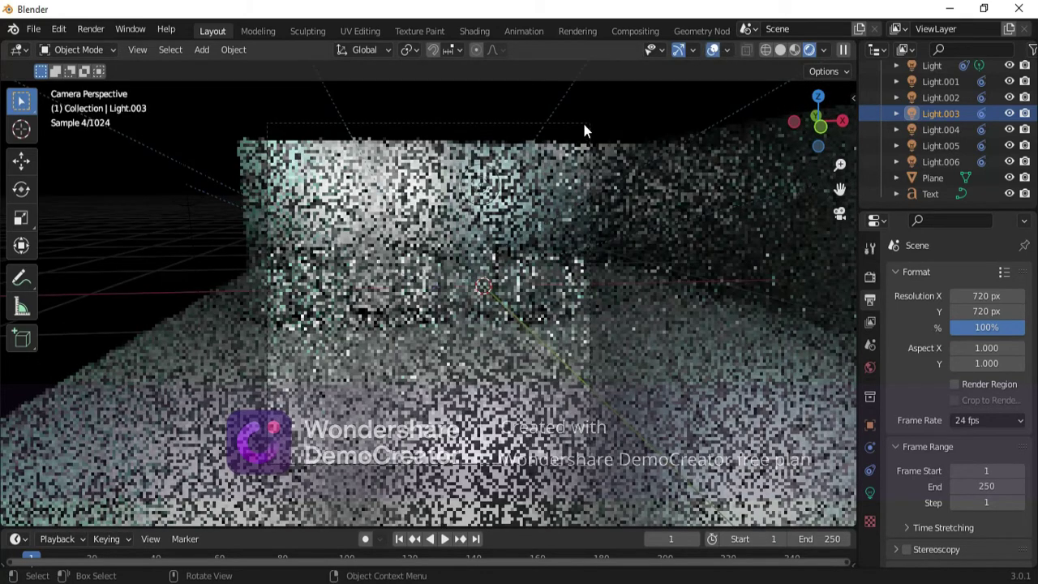
{"action": "left_click", "coordinate": [584, 124]}
{"action": "key", "text": "g"}
{"action": "key", "text": "z"}
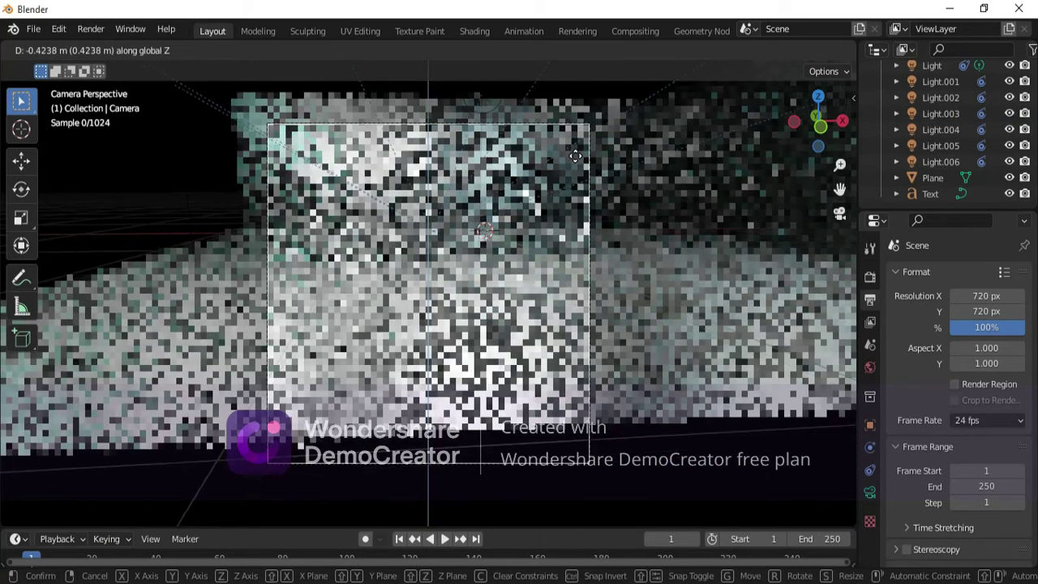
{"action": "left_click", "coordinate": [577, 154]}
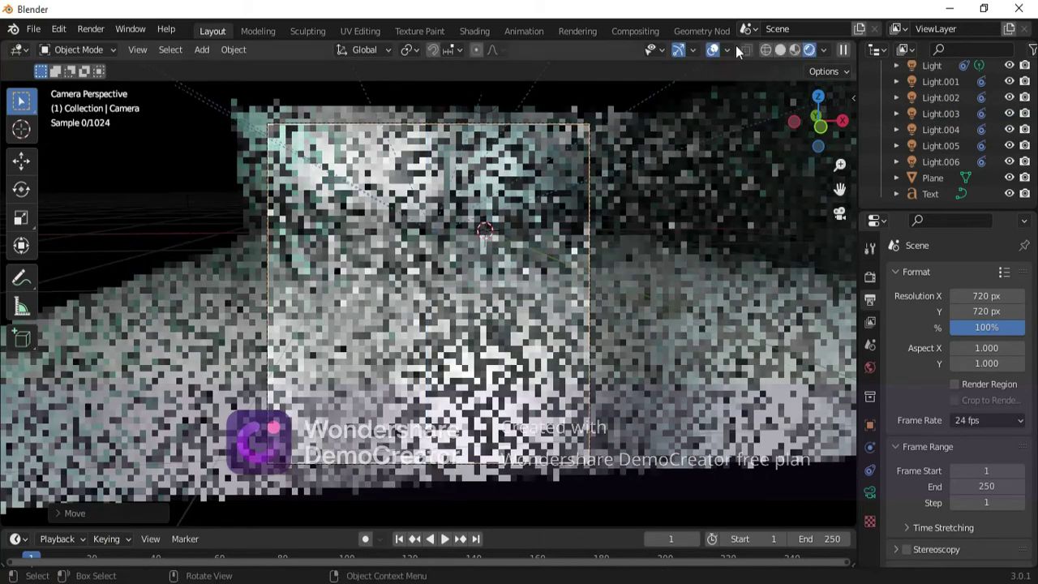
{"action": "left_click", "coordinate": [778, 52]}
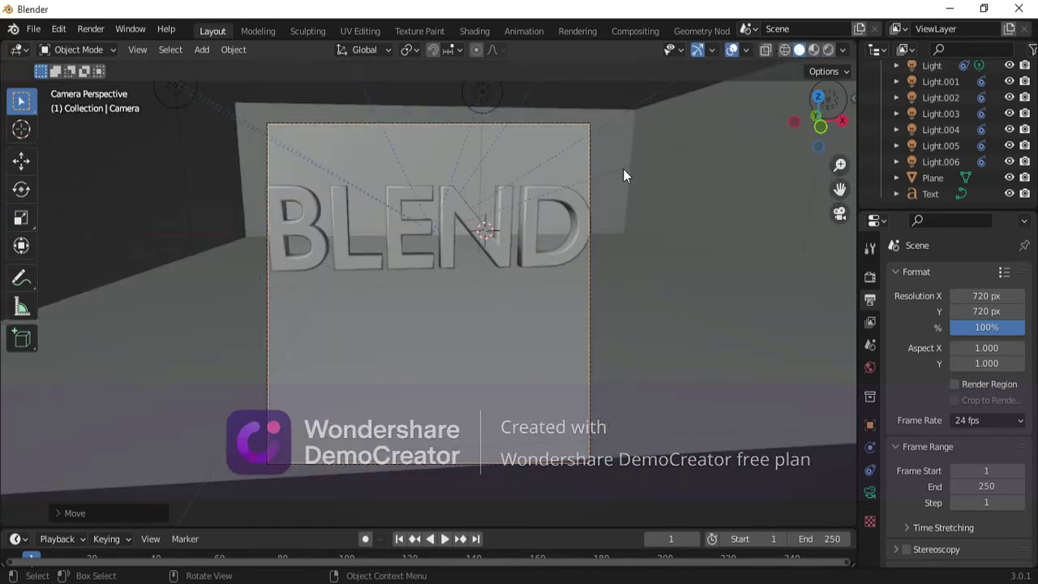
{"action": "key", "text": "g"}
{"action": "key", "text": "z"}
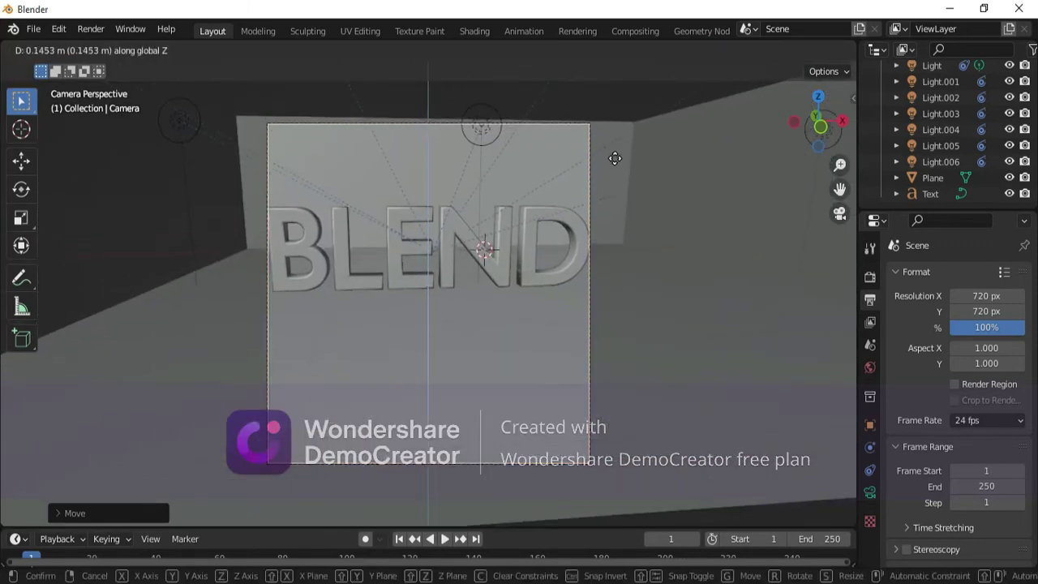
{"action": "left_click", "coordinate": [614, 158]}
Shift the camera along Y so the BLEND text fits the frame.
{"action": "key", "text": "g"}
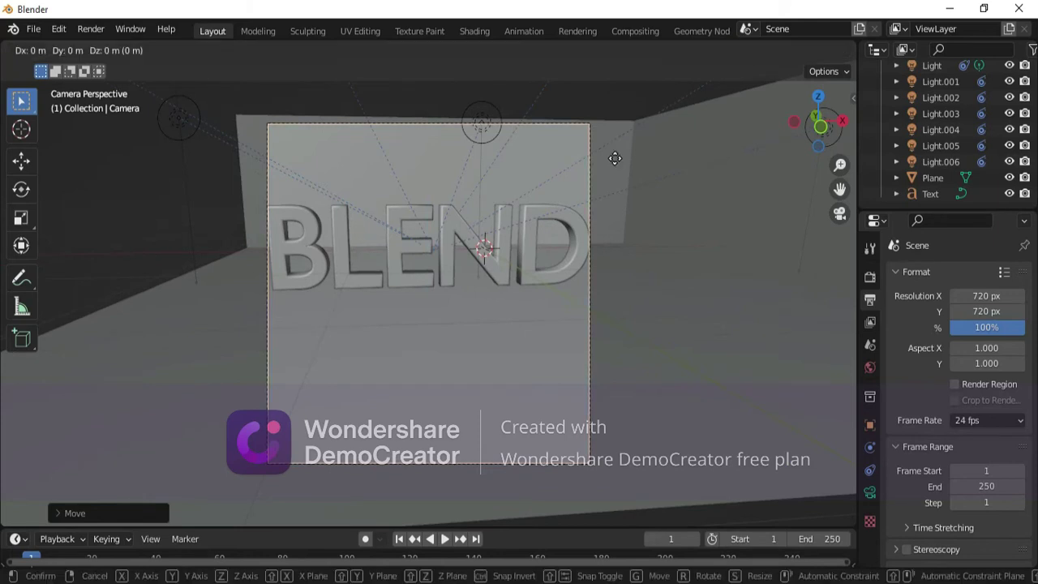
{"action": "key", "text": "y"}
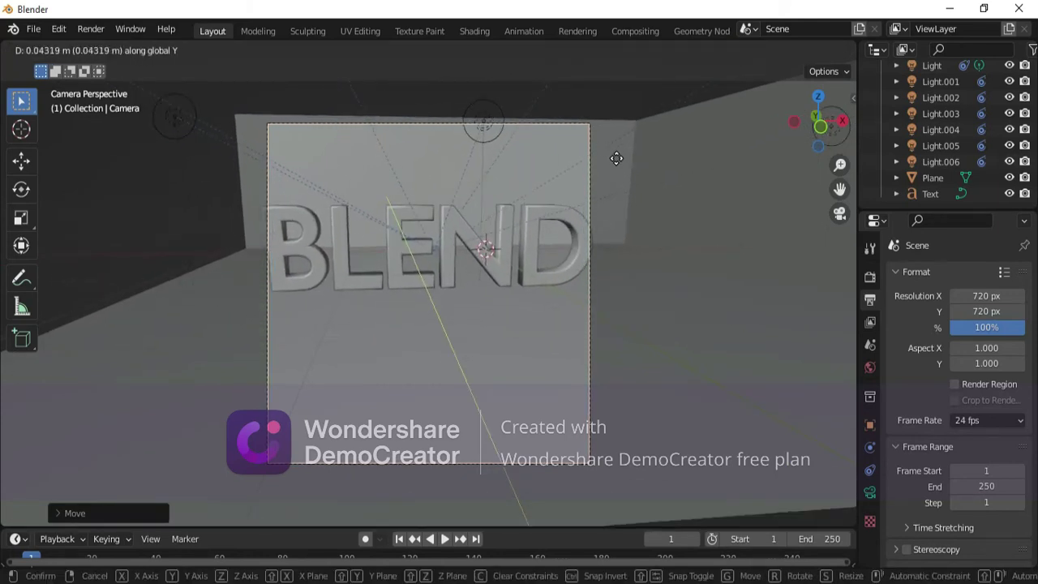
{"action": "left_click", "coordinate": [618, 157]}
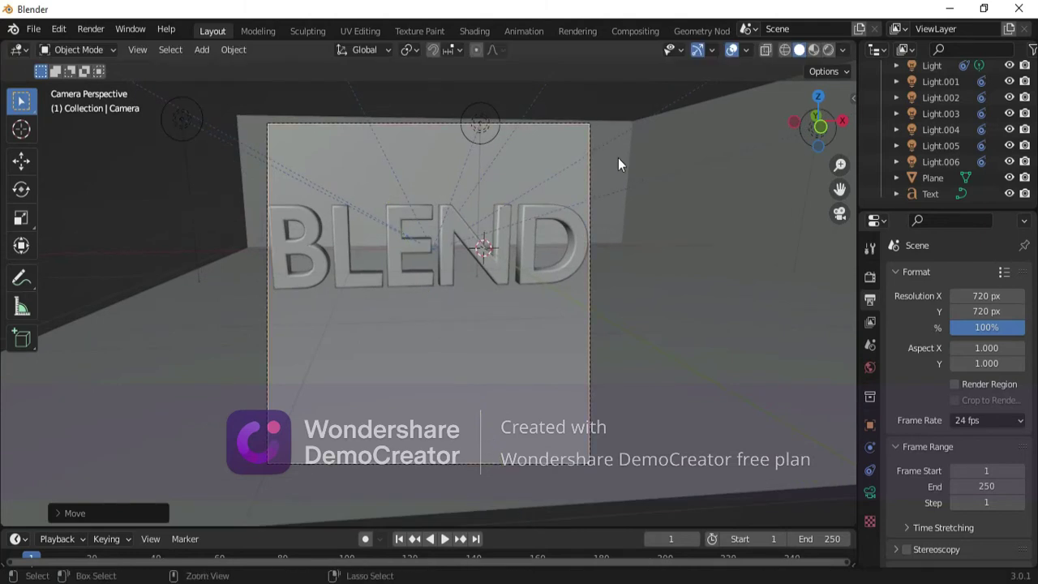
{"action": "left_click", "coordinate": [500, 247]}
Shrink the BLEND text and move it back along Y.
{"action": "key", "text": "s"}
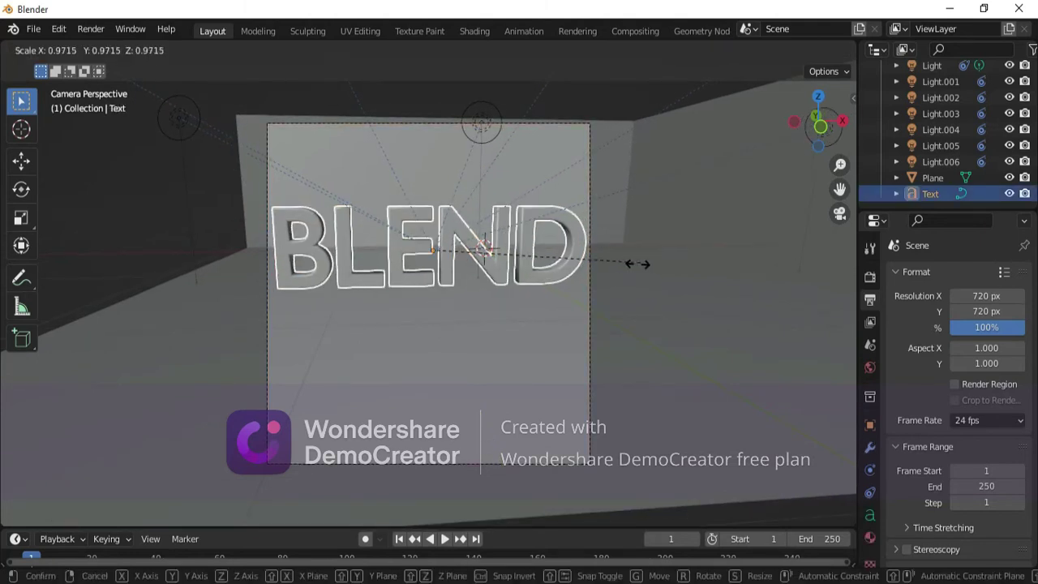
{"action": "left_click", "coordinate": [625, 265]}
{"action": "key", "text": "g"}
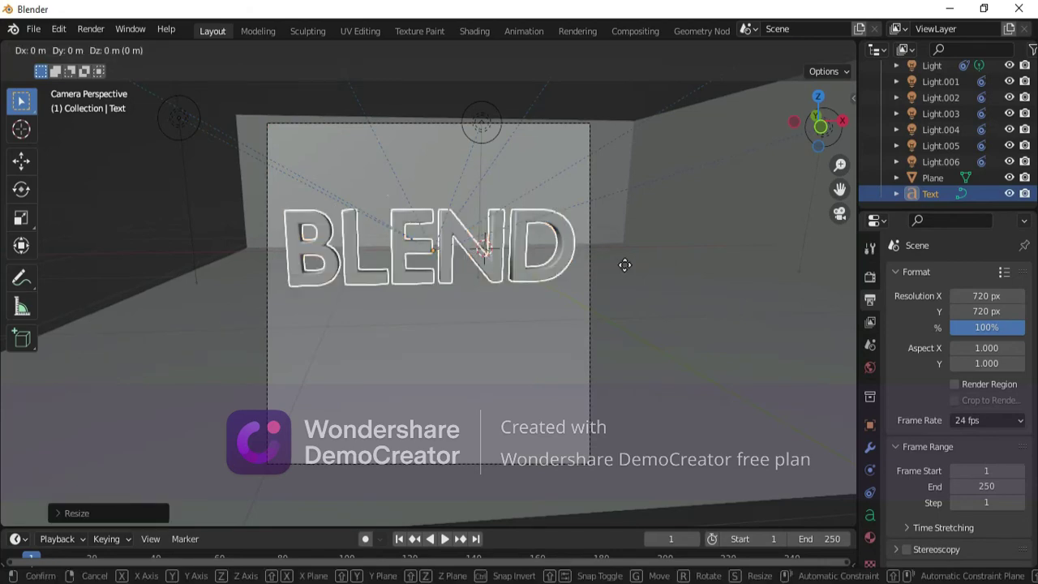
{"action": "key", "text": "y"}
{"action": "left_click", "coordinate": [628, 323]}
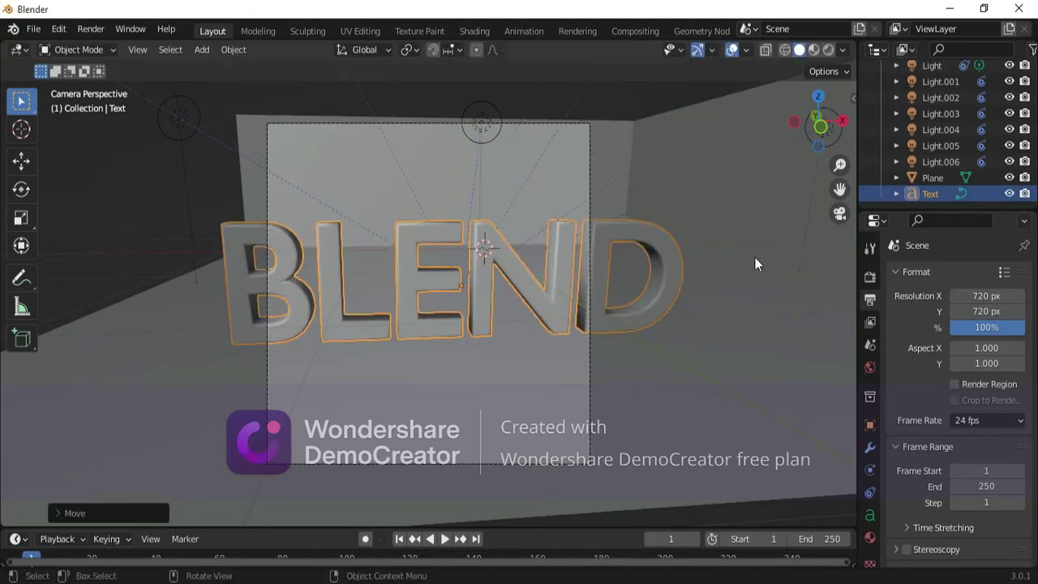
{"action": "key", "text": "s"}
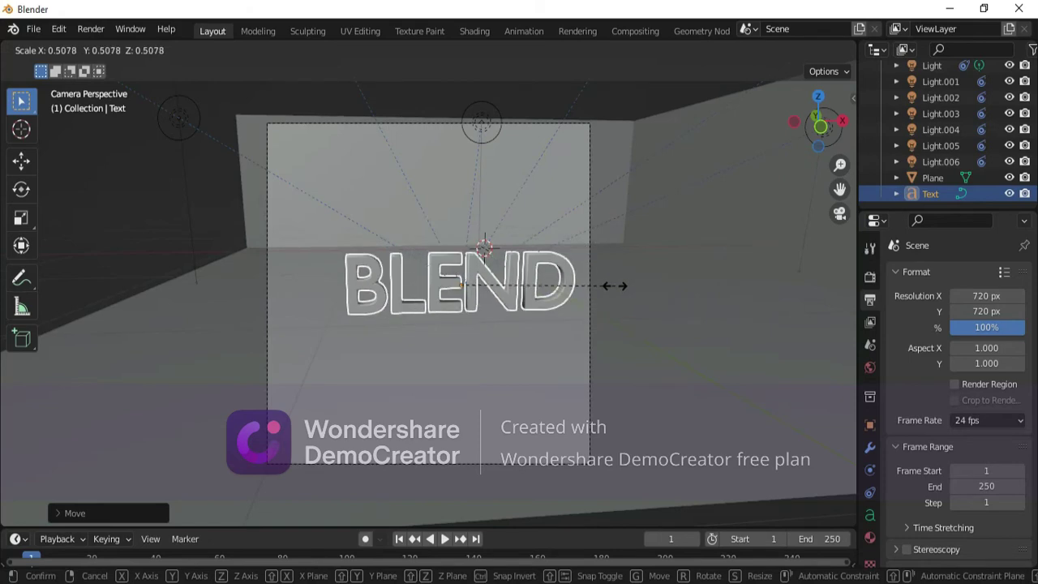
{"action": "left_click", "coordinate": [629, 287]}
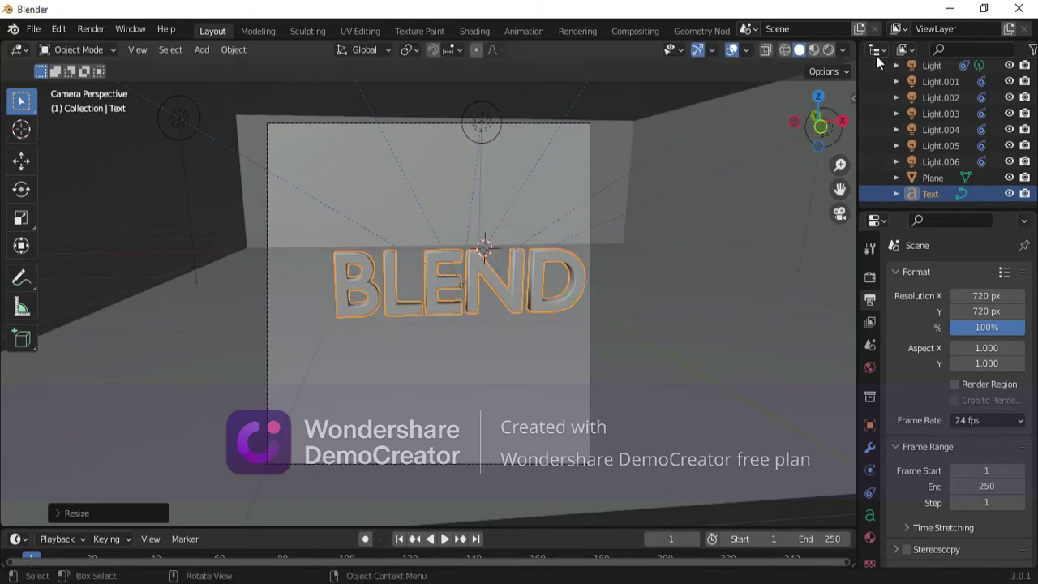
From a side view, lower the text along Z, then return to camera view.
{"action": "left_click", "coordinate": [795, 121]}
{"action": "left_click_drag", "start_coordinate": [795, 121], "coordinate": [810, 120]}
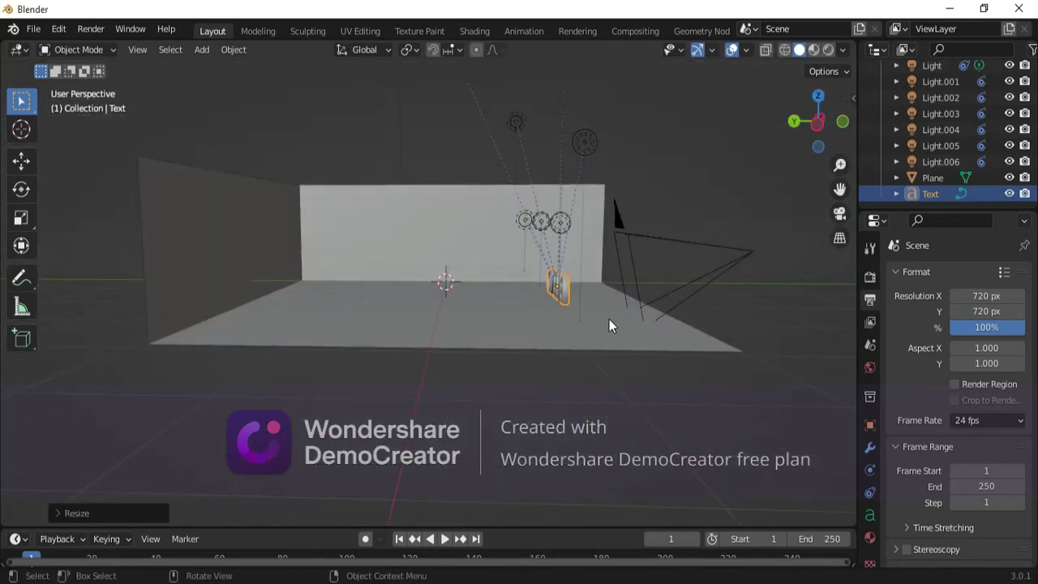
{"action": "key", "text": "g"}
{"action": "key", "text": "z"}
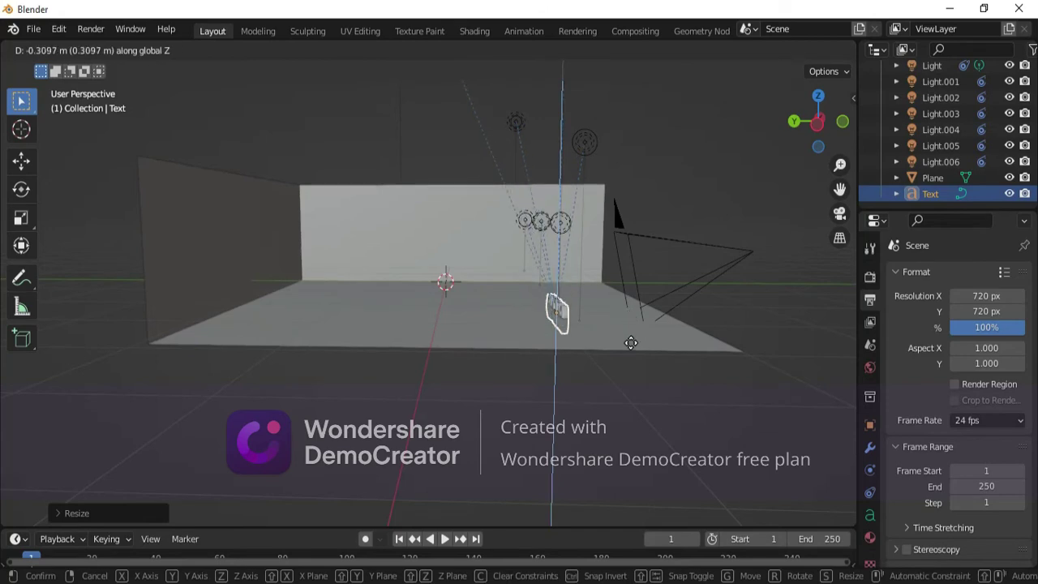
{"action": "left_click", "coordinate": [628, 328]}
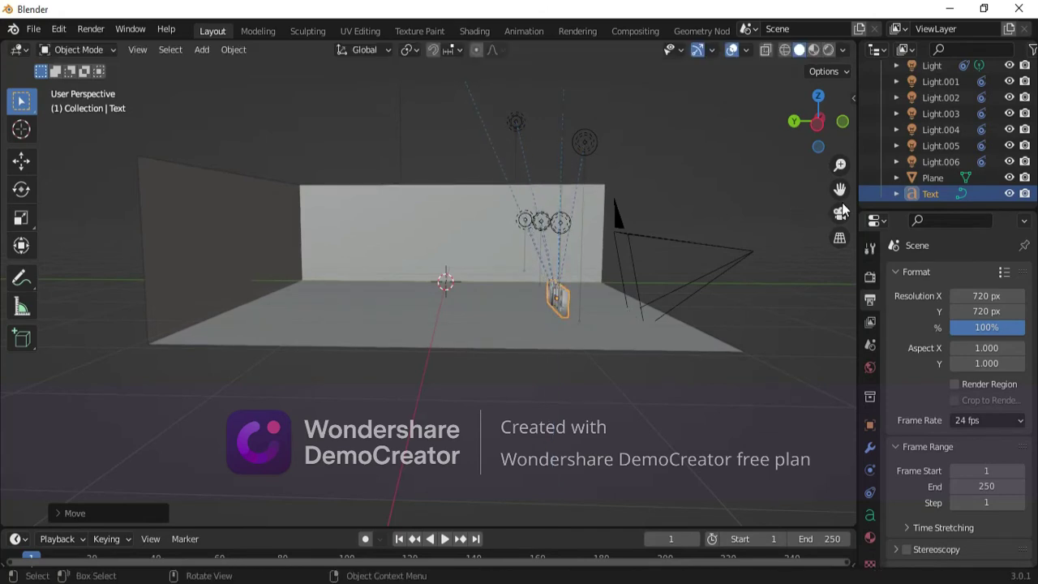
{"action": "left_click", "coordinate": [842, 213]}
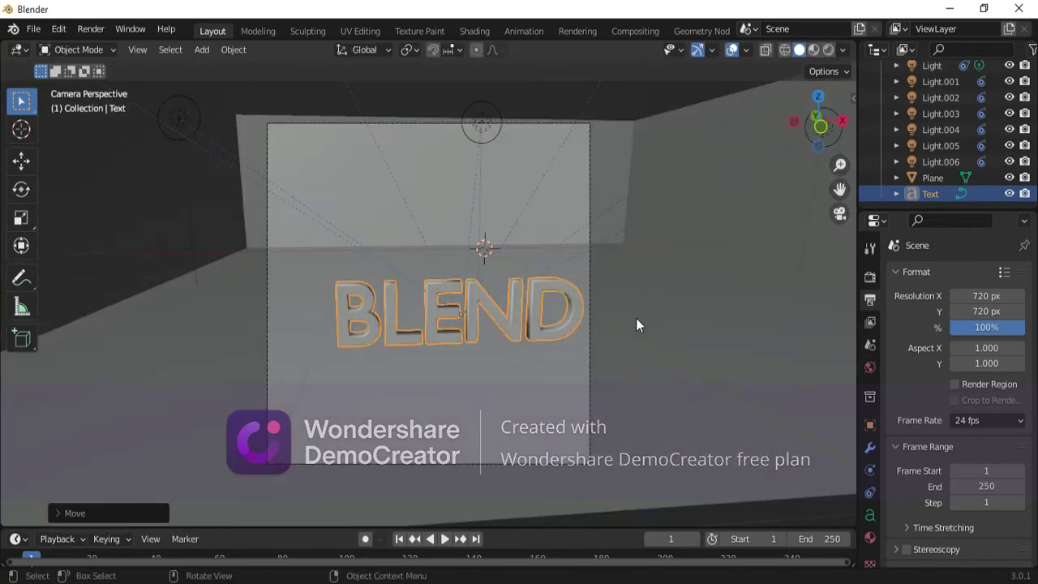
Enlarge the text slightly, centre it along X and Z, and preview in Rendered shading.
{"action": "key", "text": "s"}
{"action": "left_click", "coordinate": [670, 315]}
{"action": "key", "text": "g"}
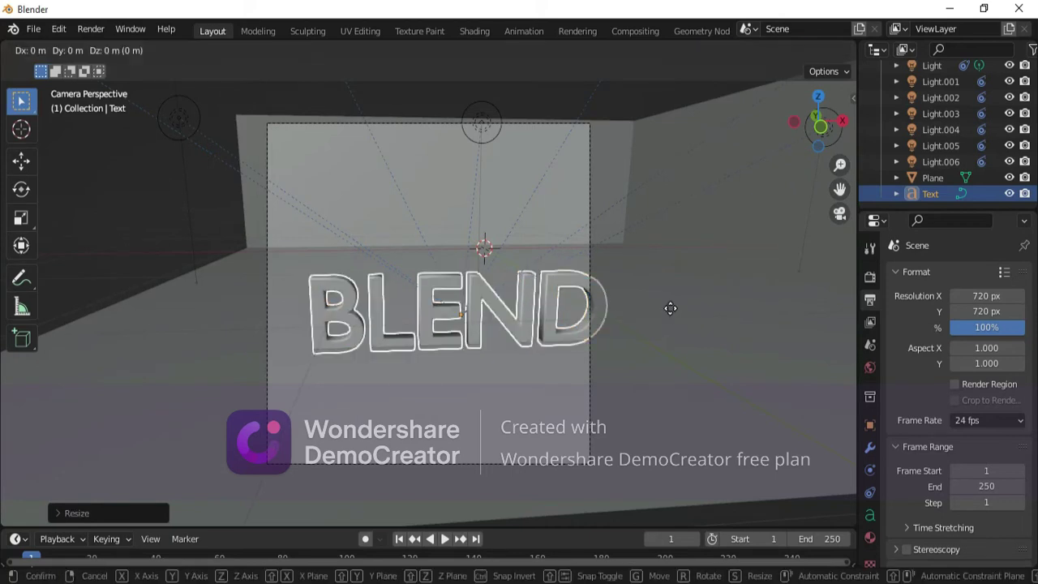
{"action": "key", "text": "x"}
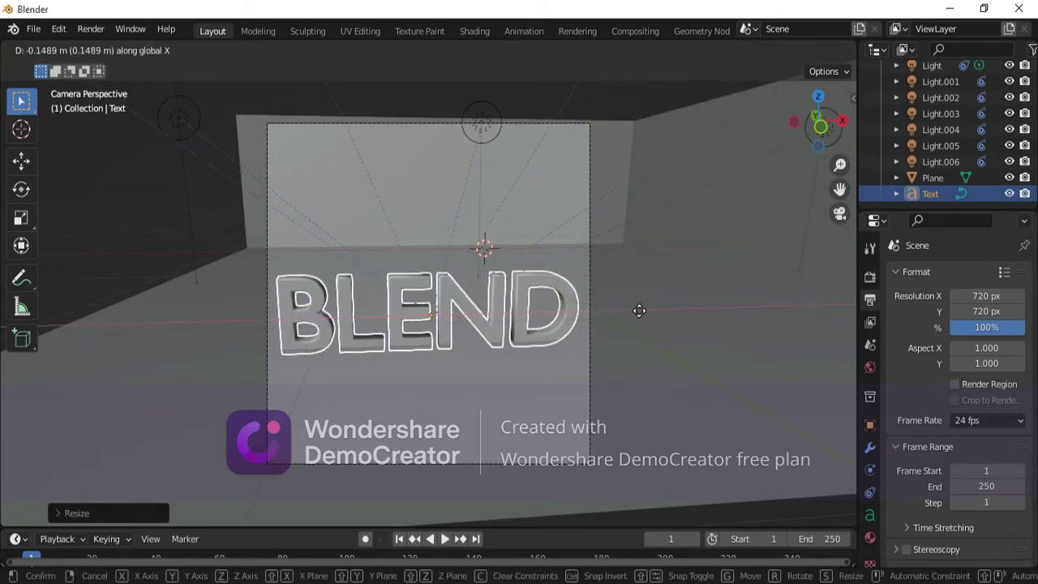
{"action": "left_click", "coordinate": [646, 316]}
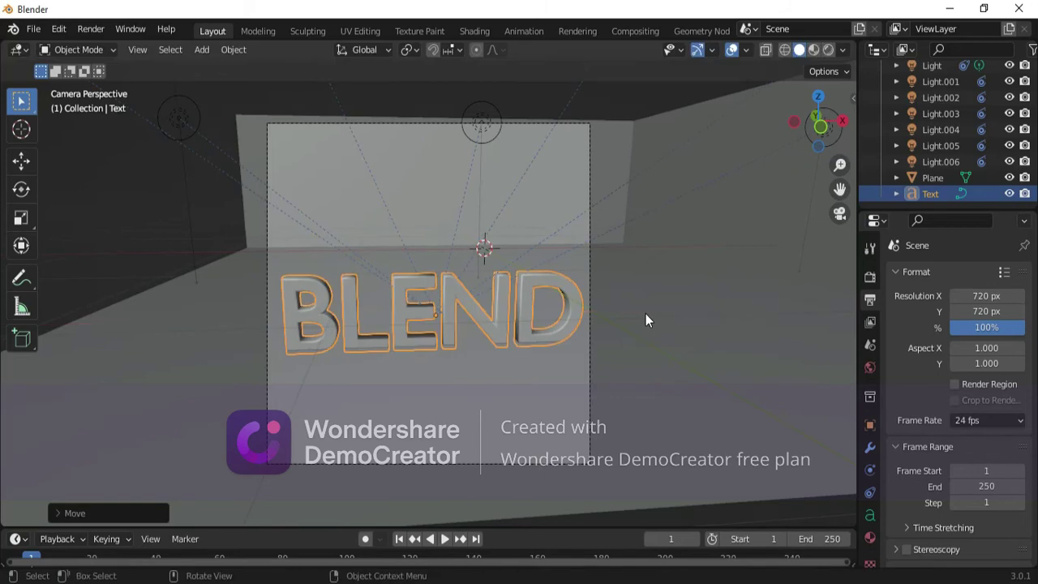
{"action": "key", "text": "g"}
{"action": "key", "text": "z"}
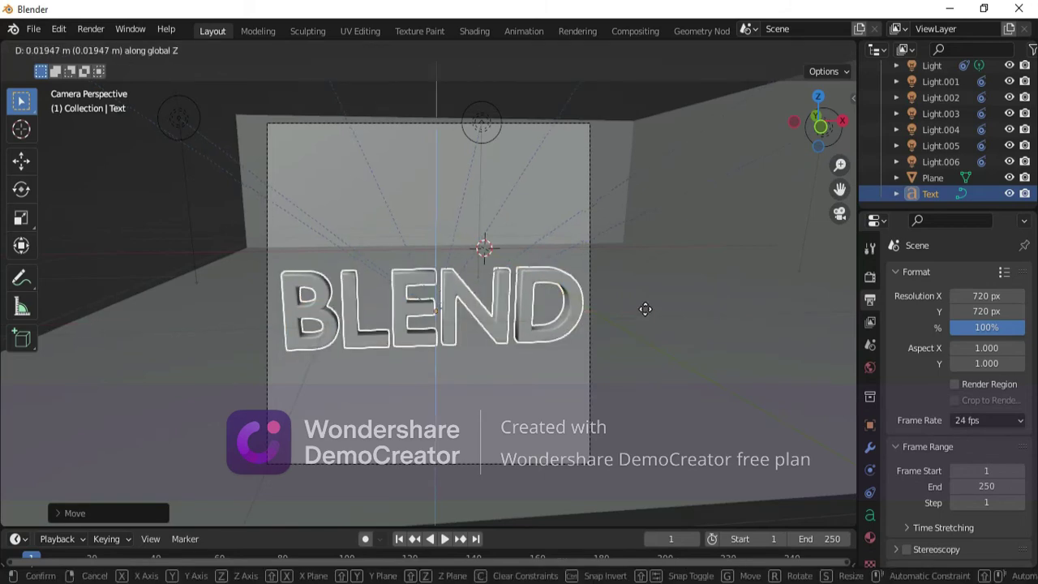
{"action": "left_click", "coordinate": [645, 310]}
{"action": "left_click", "coordinate": [827, 50]}
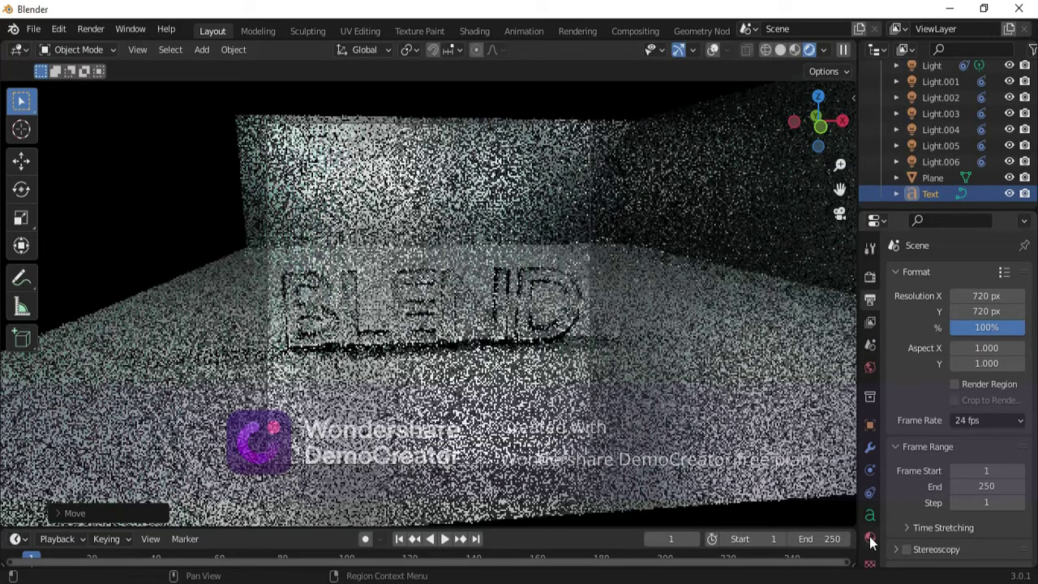
Set the text material's Base Color to bright blue 1EA1FF.
{"action": "left_click", "coordinate": [869, 536]}
{"action": "scroll", "coordinate": [1025, 327], "scroll_direction": "down", "scroll_amount": 5}
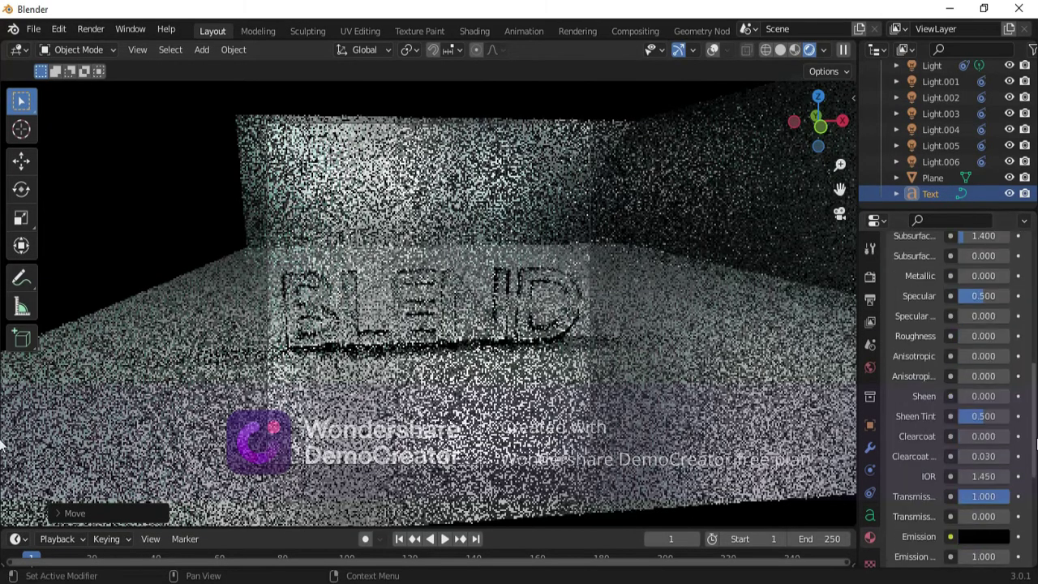
{"action": "scroll", "coordinate": [1025, 328], "scroll_direction": "down", "scroll_amount": 3}
{"action": "scroll", "coordinate": [1008, 361], "scroll_direction": "up", "scroll_amount": 4}
{"action": "scroll", "coordinate": [1007, 361], "scroll_direction": "up", "scroll_amount": 4}
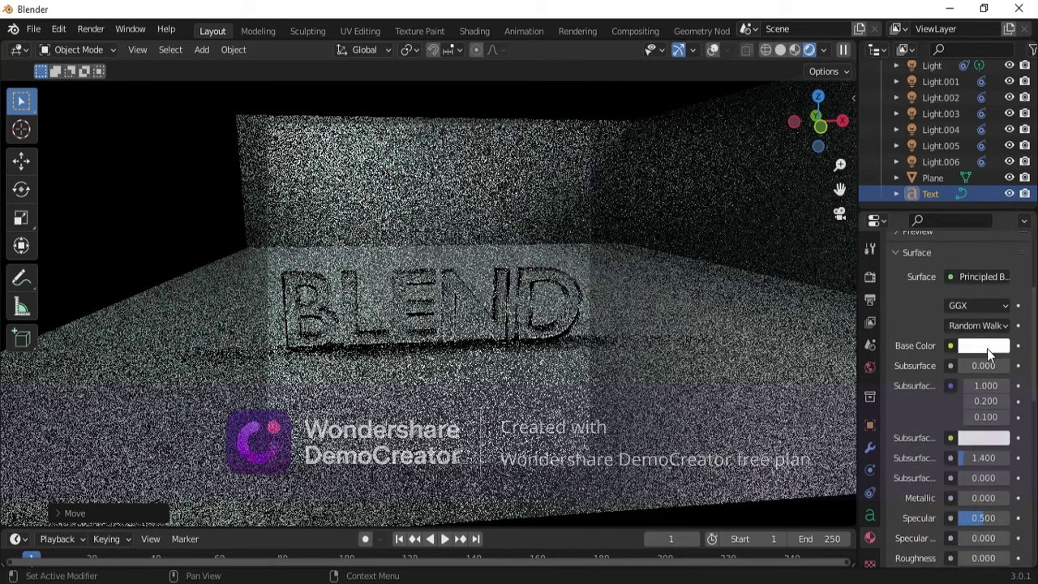
{"action": "left_click", "coordinate": [987, 348]}
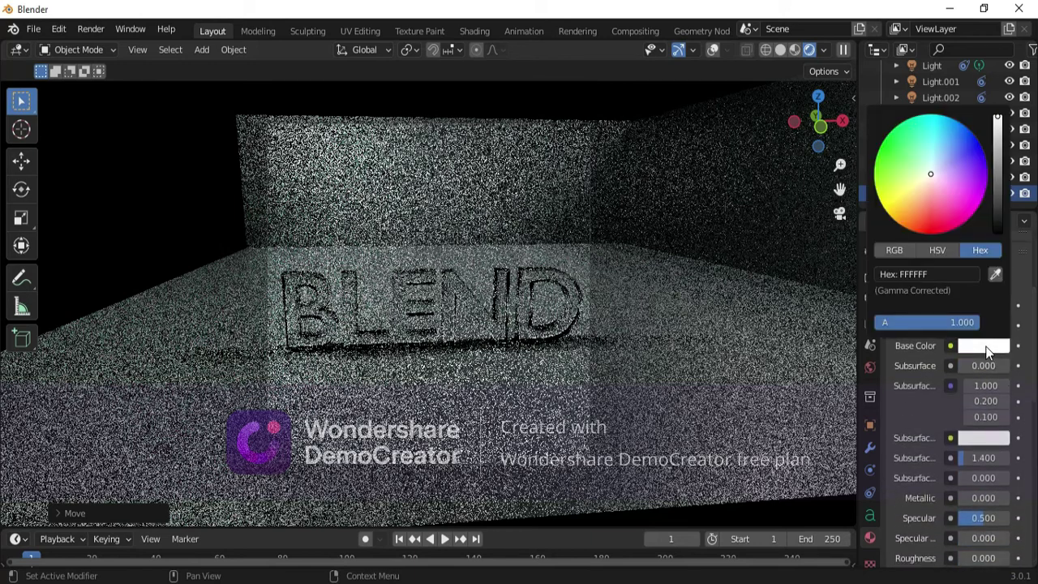
{"action": "left_click", "coordinate": [952, 125]}
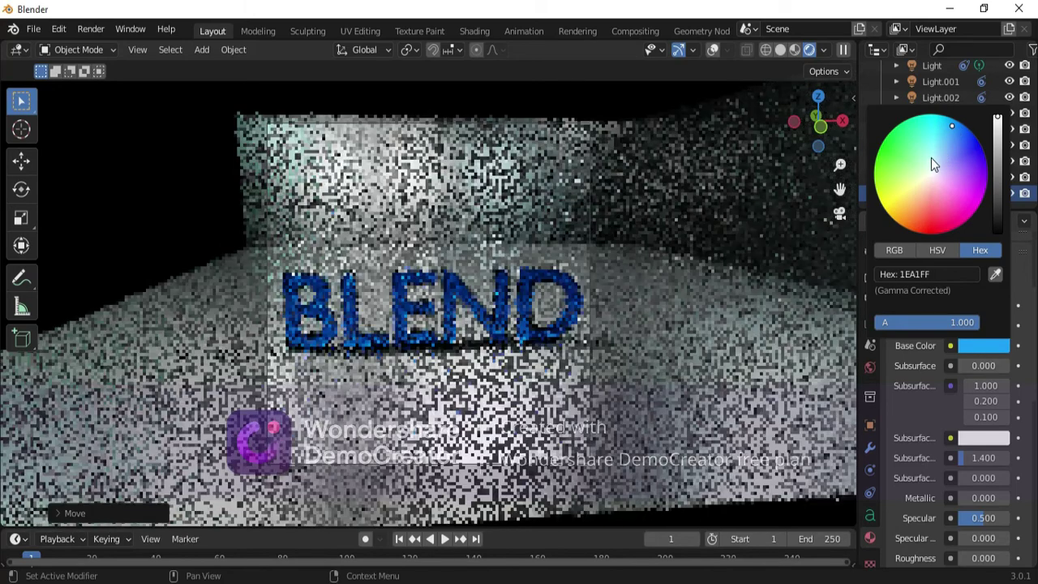
Set both Viewport and Render Max Samples to 10 in Sampling.
{"action": "left_click", "coordinate": [870, 277]}
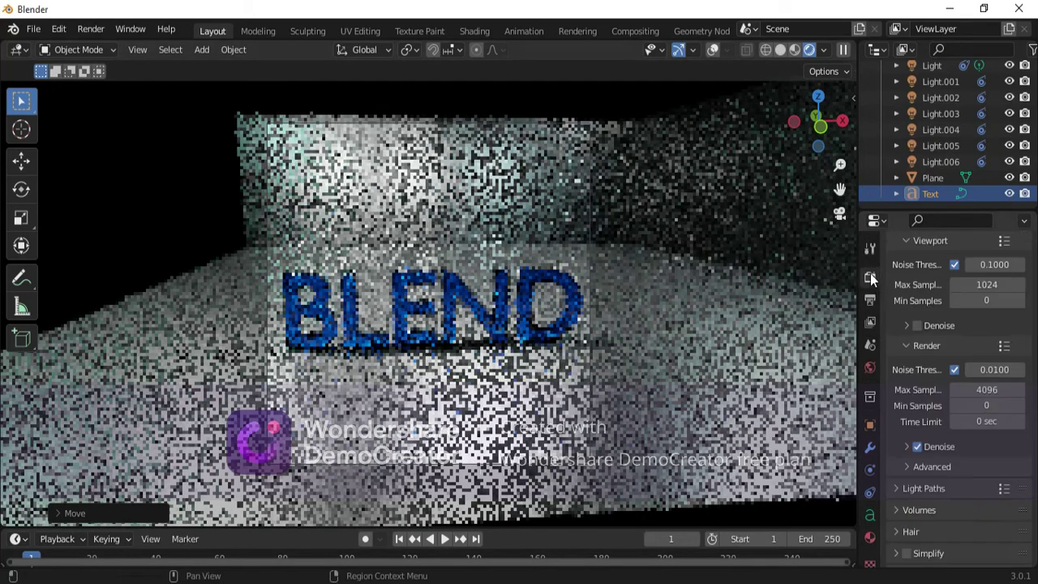
{"action": "left_click", "coordinate": [985, 284]}
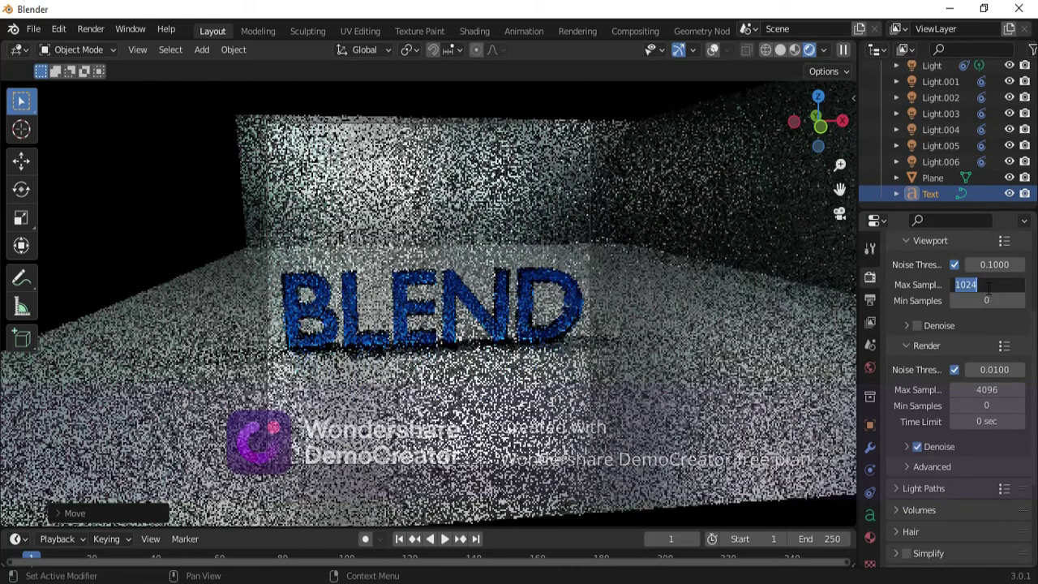
{"action": "type", "text": "10"}
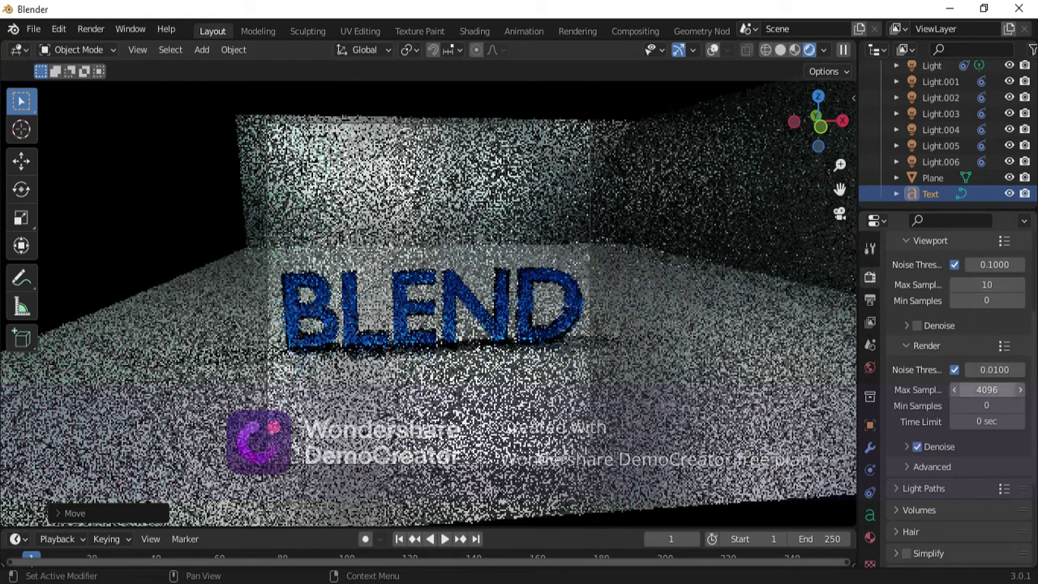
{"action": "left_click", "coordinate": [992, 389]}
{"action": "type", "text": "10"}
{"action": "key", "text": "Return"}
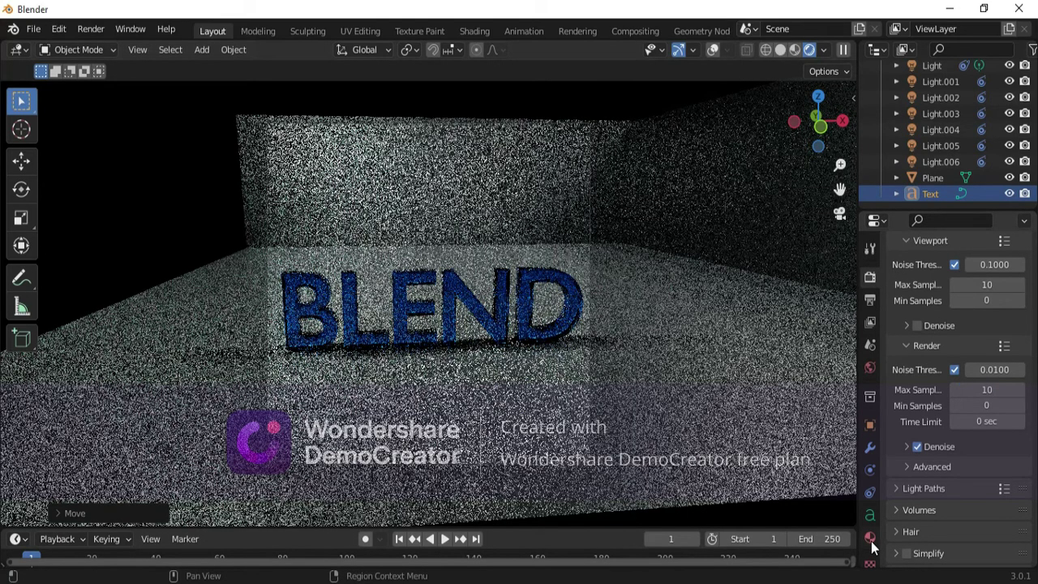
Change the text material's Base Color to light cyan 7AE2FF.
{"action": "left_click", "coordinate": [870, 539]}
{"action": "left_click", "coordinate": [981, 344]}
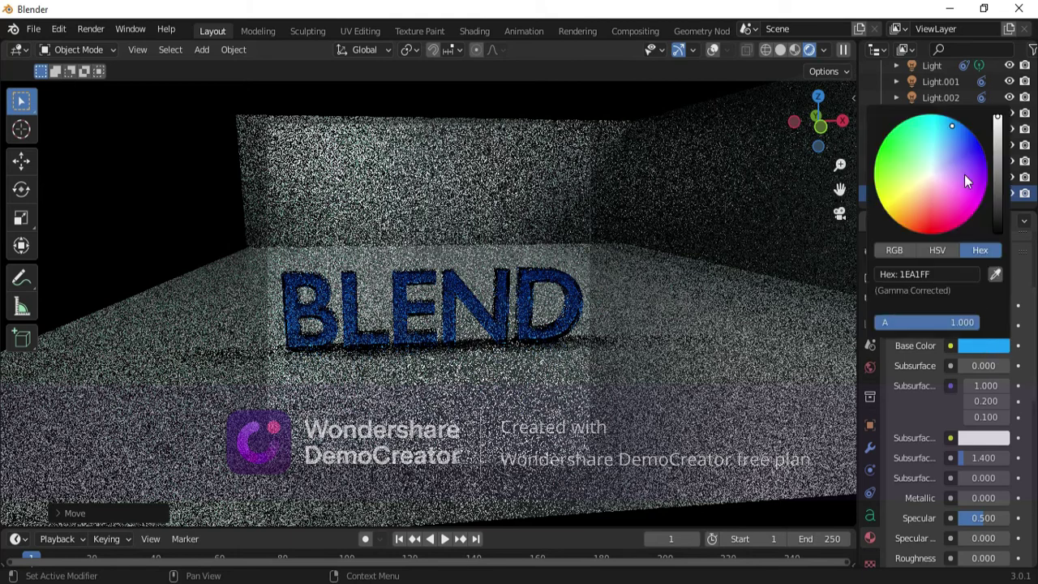
{"action": "left_click", "coordinate": [932, 151]}
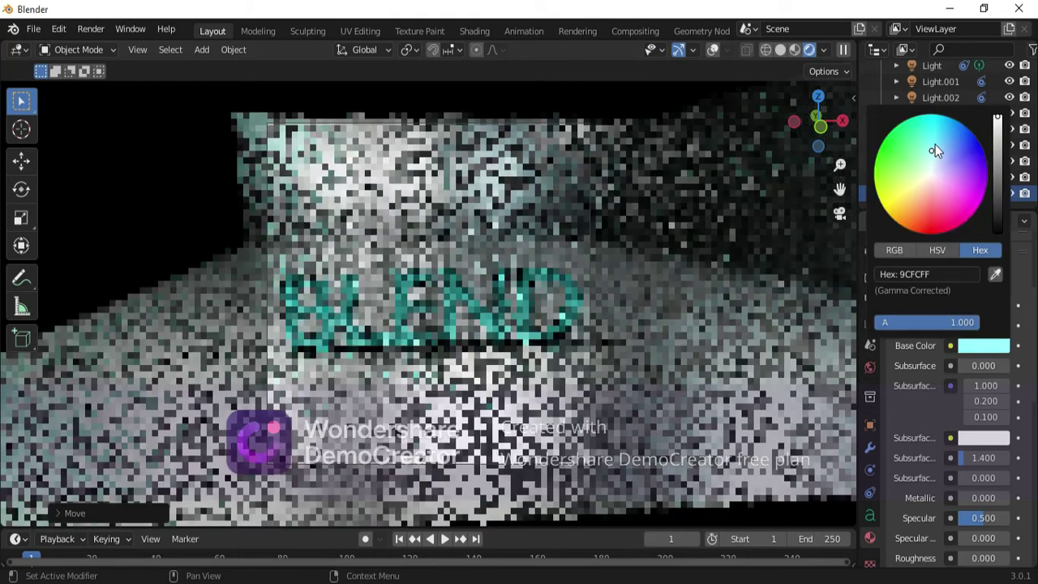
{"action": "left_click", "coordinate": [935, 145]}
{"action": "left_click_drag", "start_coordinate": [935, 144], "coordinate": [936, 147]}
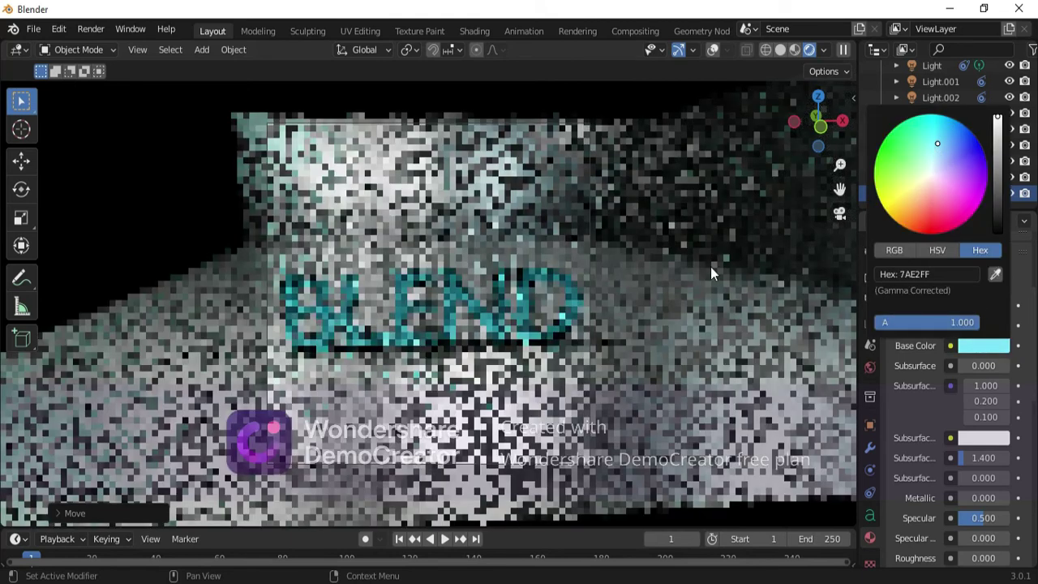